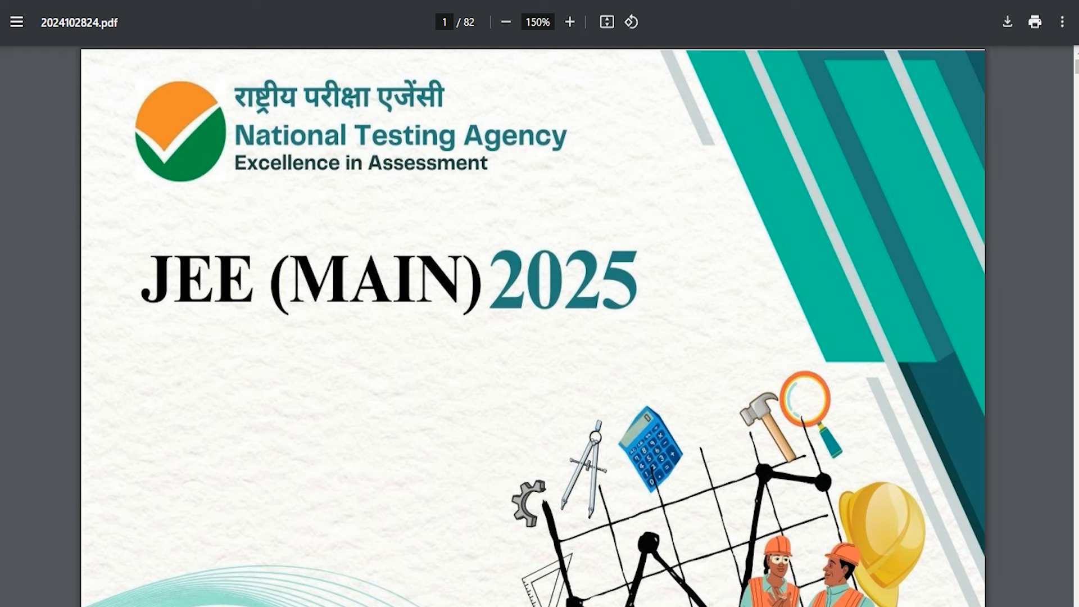
- Review the notification page, highlighting the Introduction, form title, National Testing Agency and exam name
scroll(533, 326, down, 7)
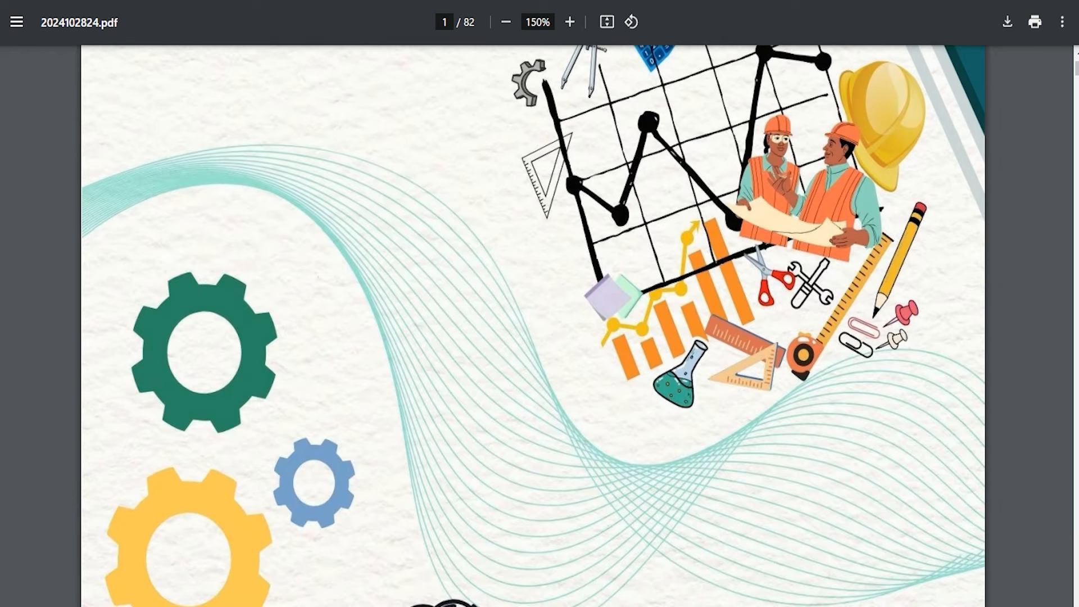
scroll(533, 326, down, 7)
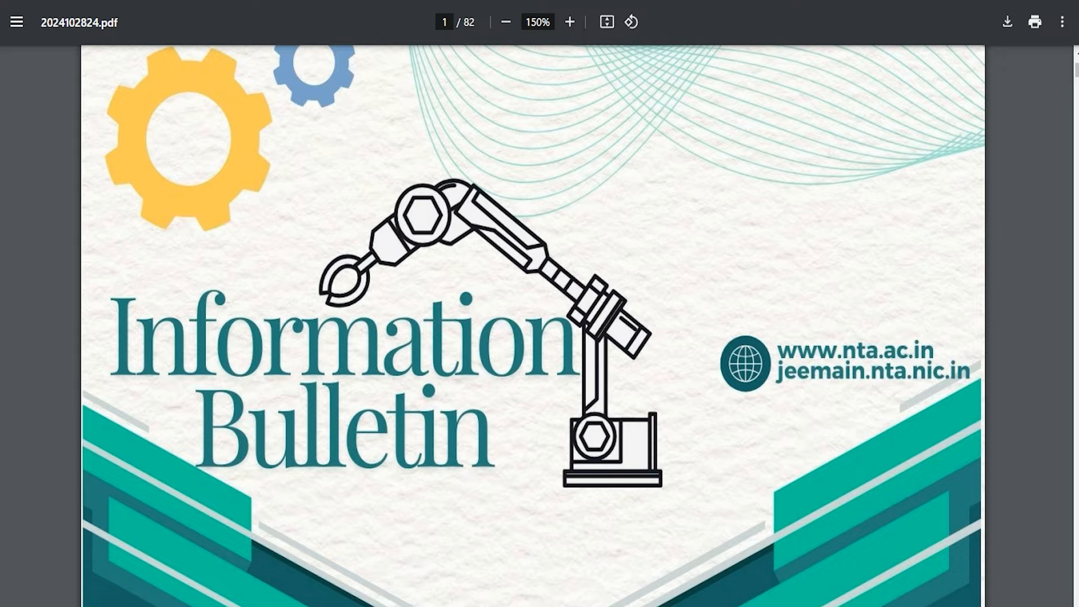
scroll(532, 326, down, 13)
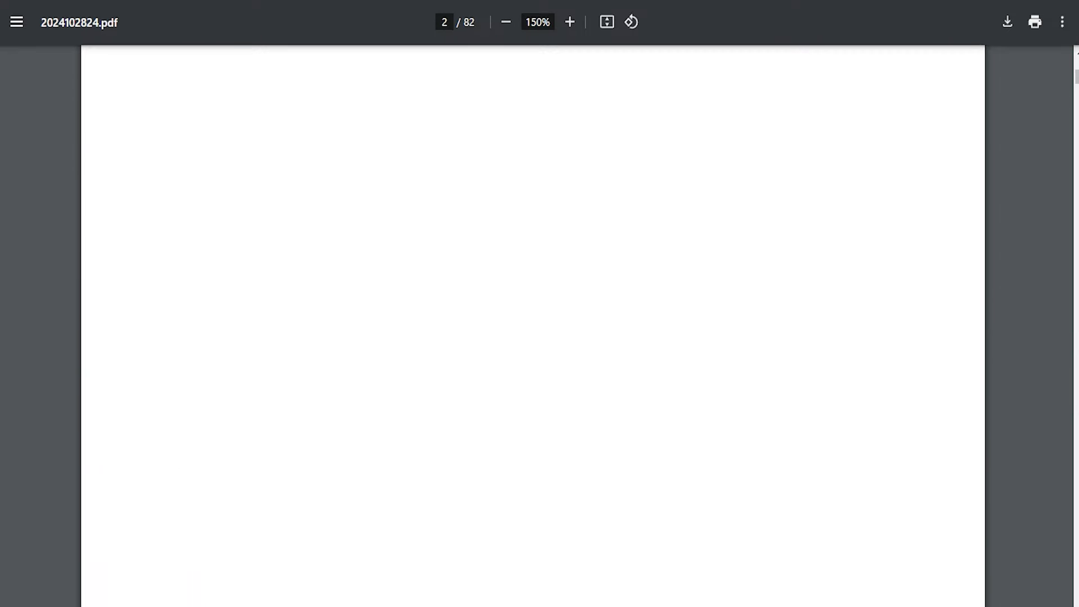
scroll(533, 326, down, 5)
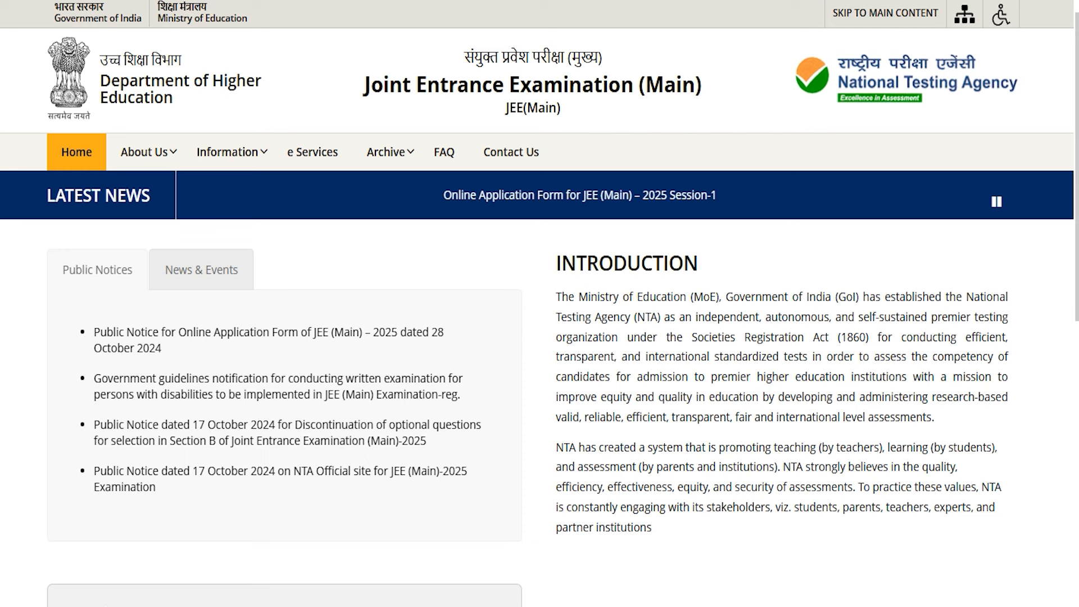
drag(561, 263, 683, 263)
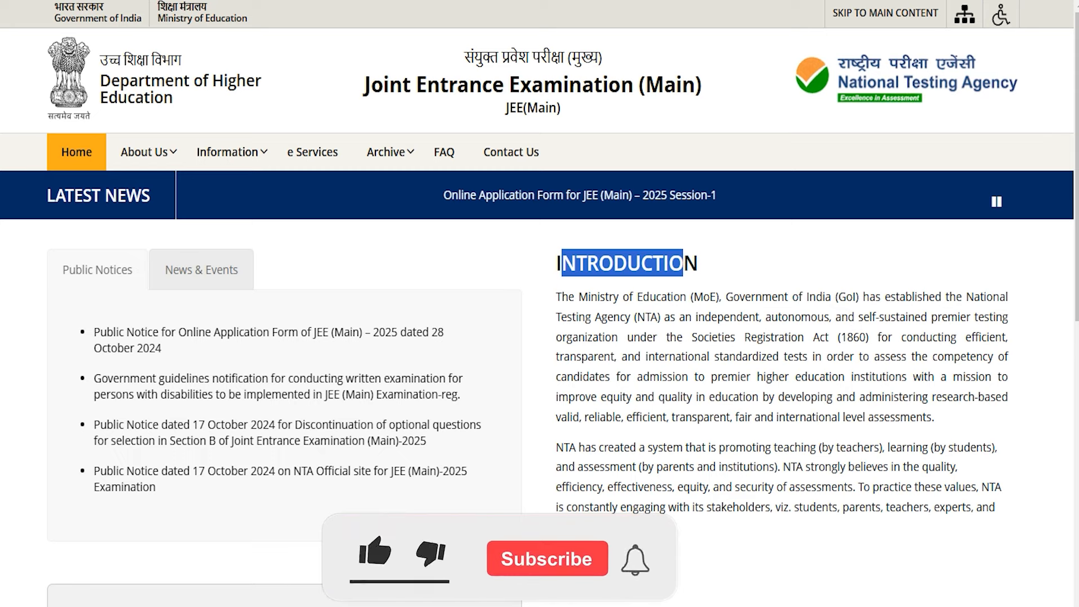
scroll(540, 303, down, 12)
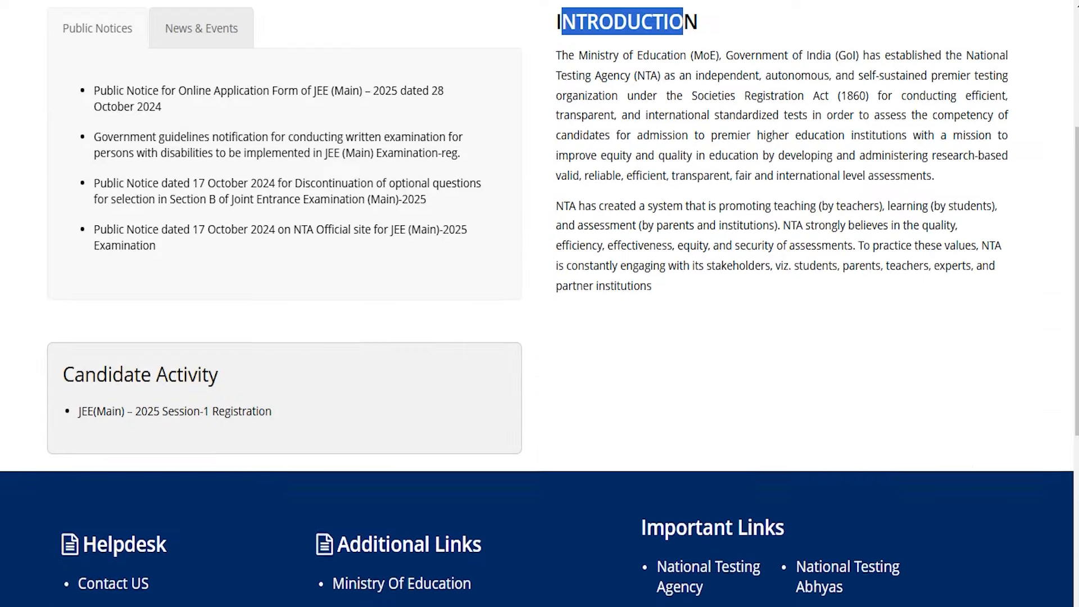
scroll(281, 433, up, 5)
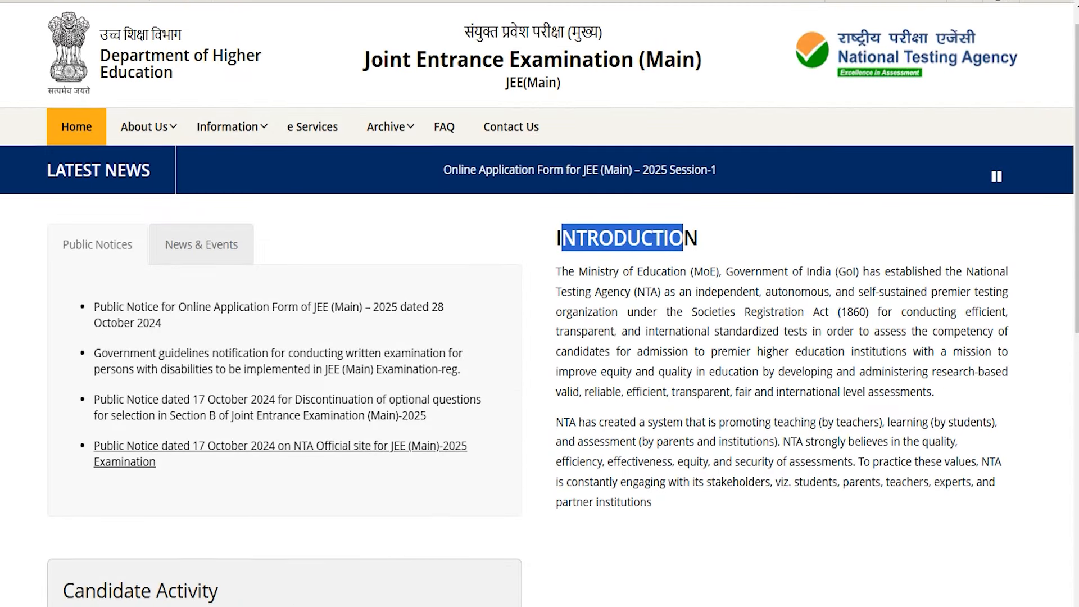
scroll(281, 432, down, 5)
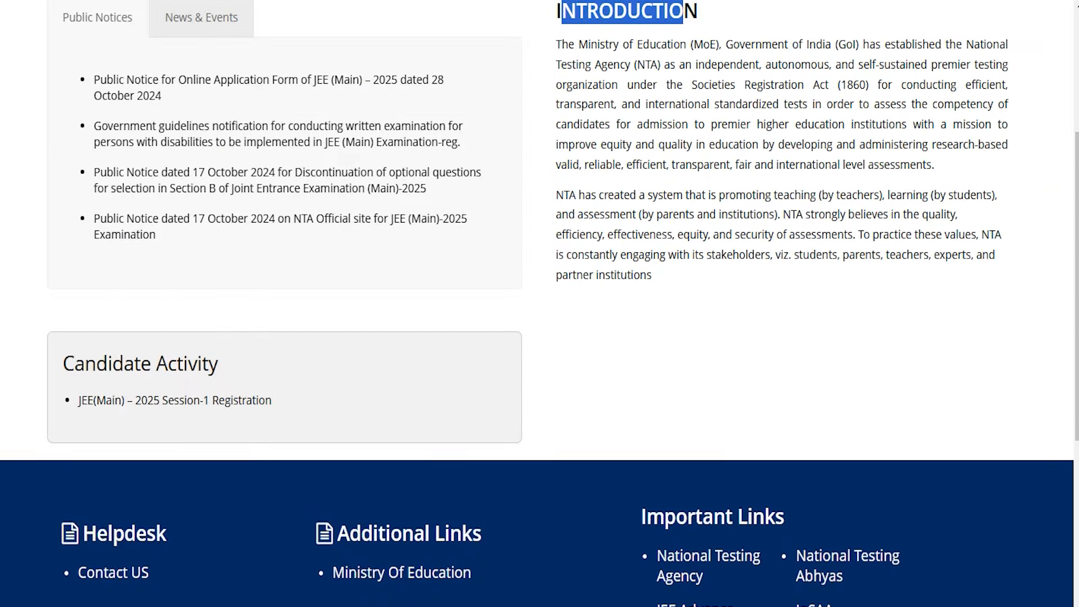
scroll(539, 303, up, 5)
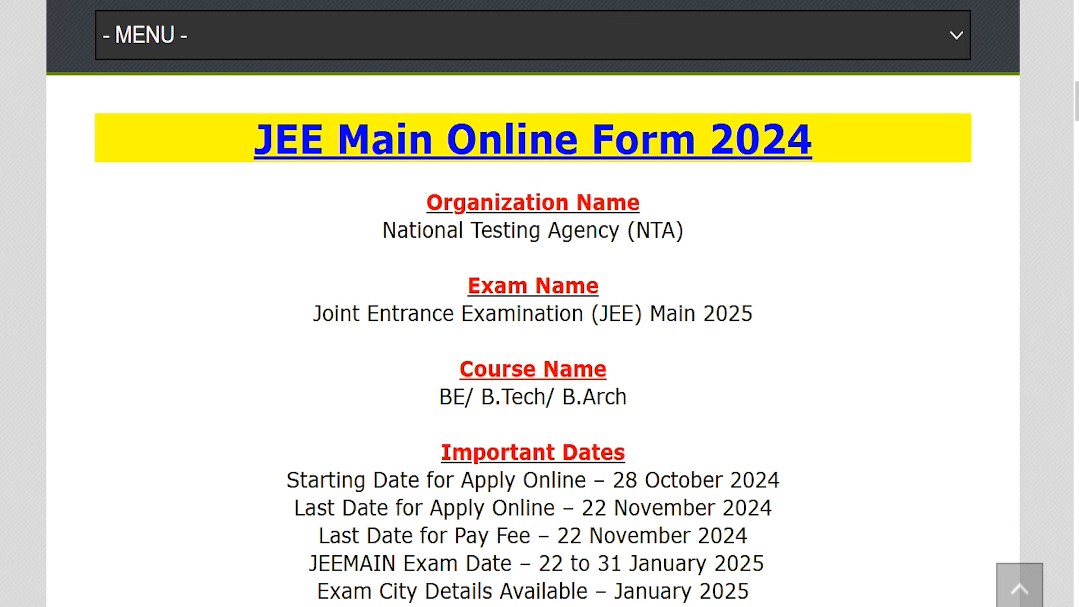
drag(275, 139, 811, 139)
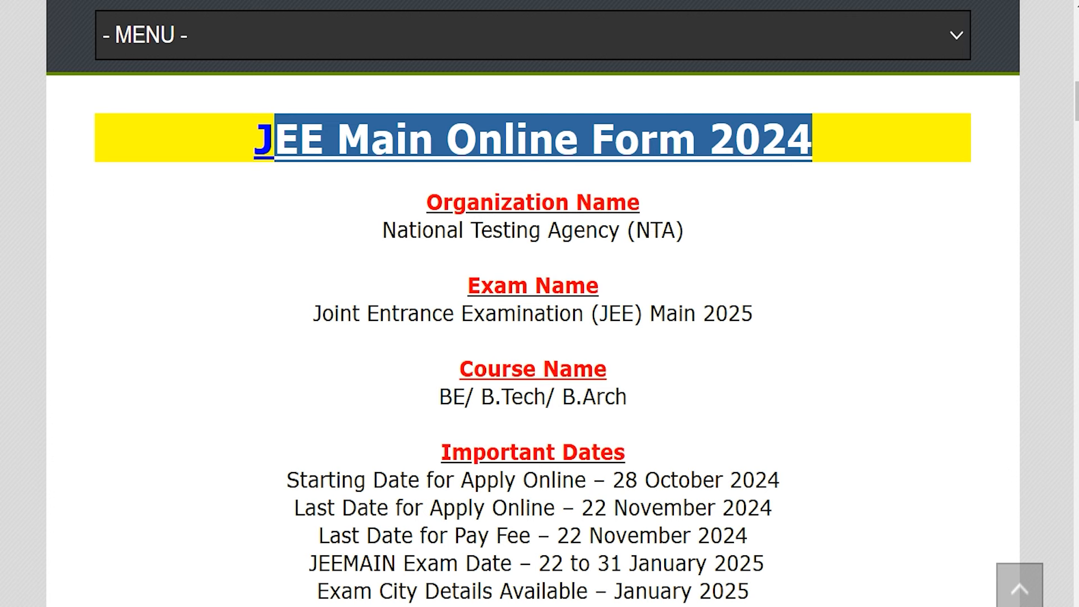
drag(408, 230, 573, 229)
drag(340, 313, 753, 313)
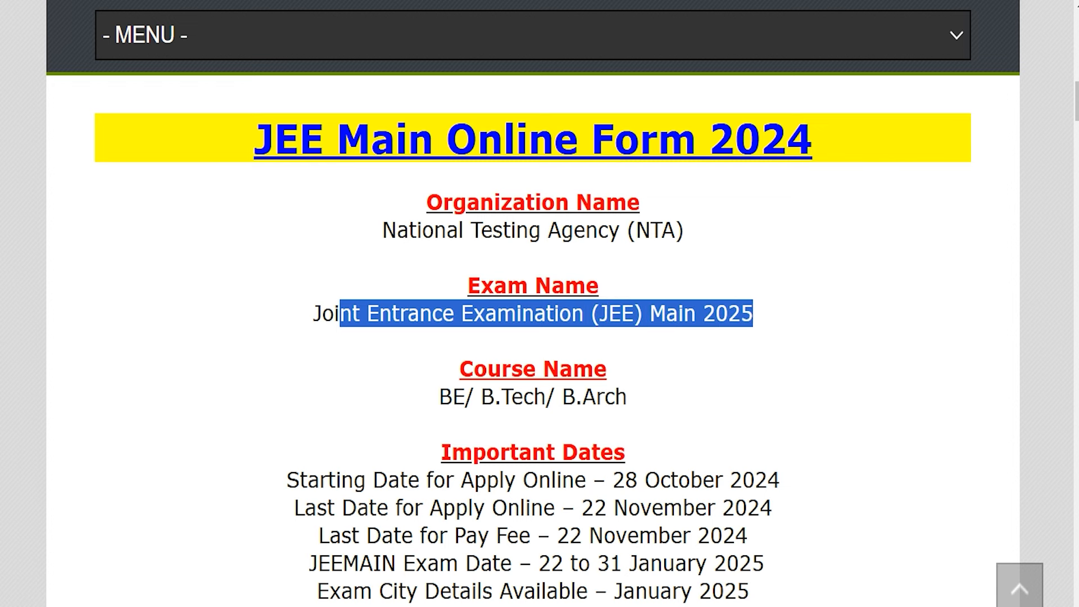
- Highlight the application window, 28 October to 22 November 2024, the Notification Pdf and Apply Online links
scroll(533, 341, down, 2)
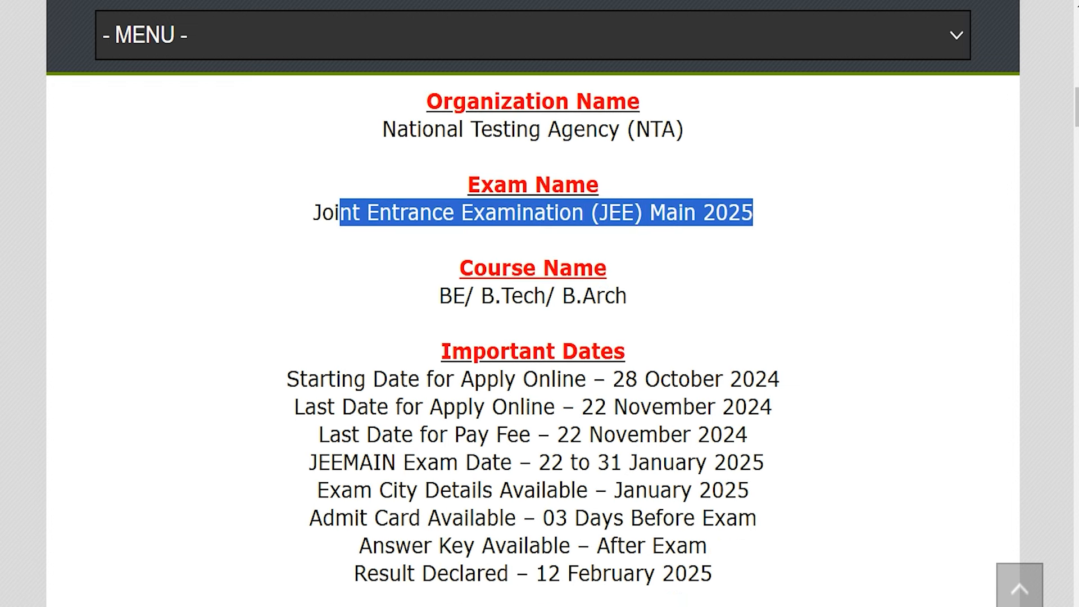
drag(606, 379, 779, 379)
drag(581, 406, 772, 407)
scroll(532, 337, down, 15)
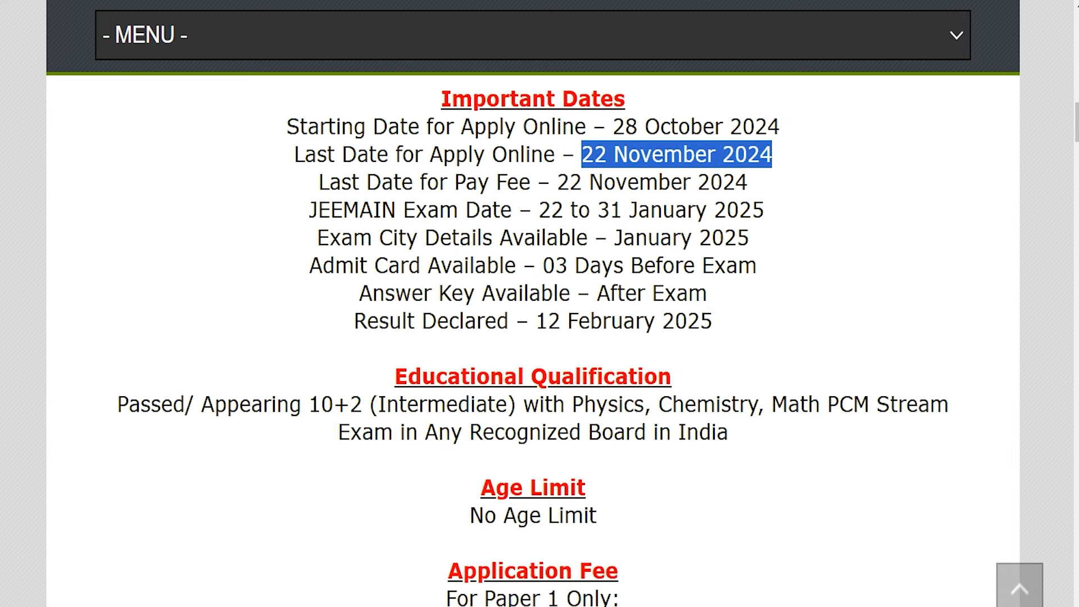
scroll(533, 337, down, 2)
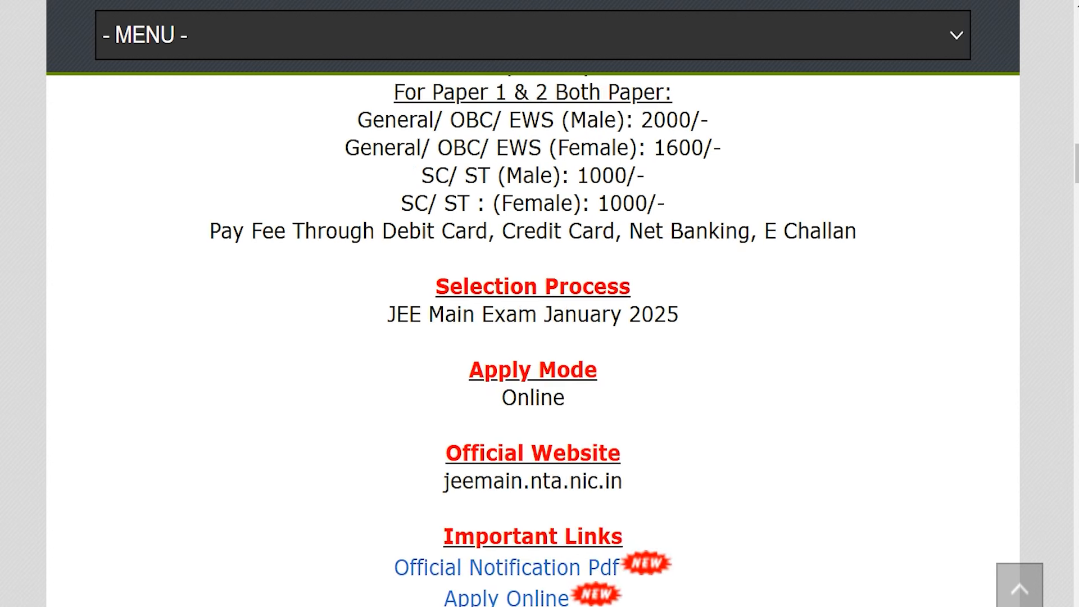
scroll(533, 337, down, 1)
scroll(533, 337, down, 1)
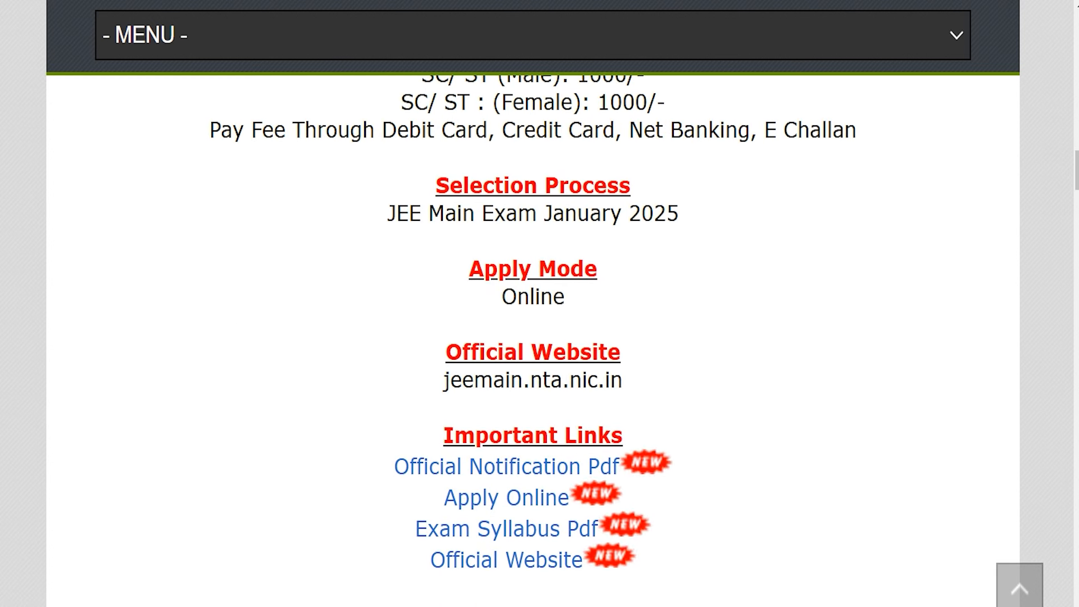
drag(454, 436, 611, 436)
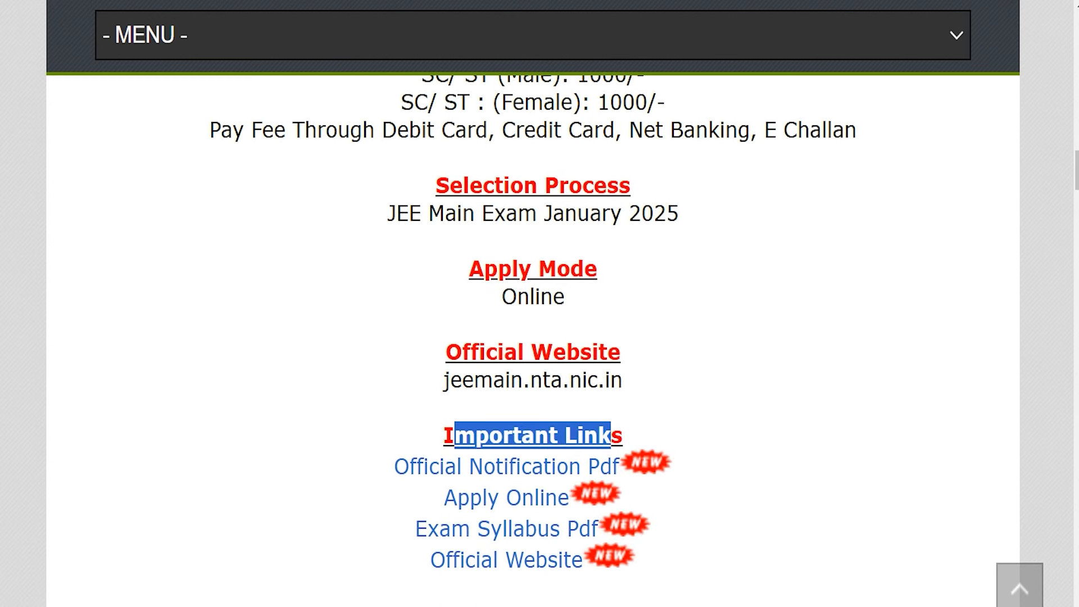
drag(363, 475, 599, 466)
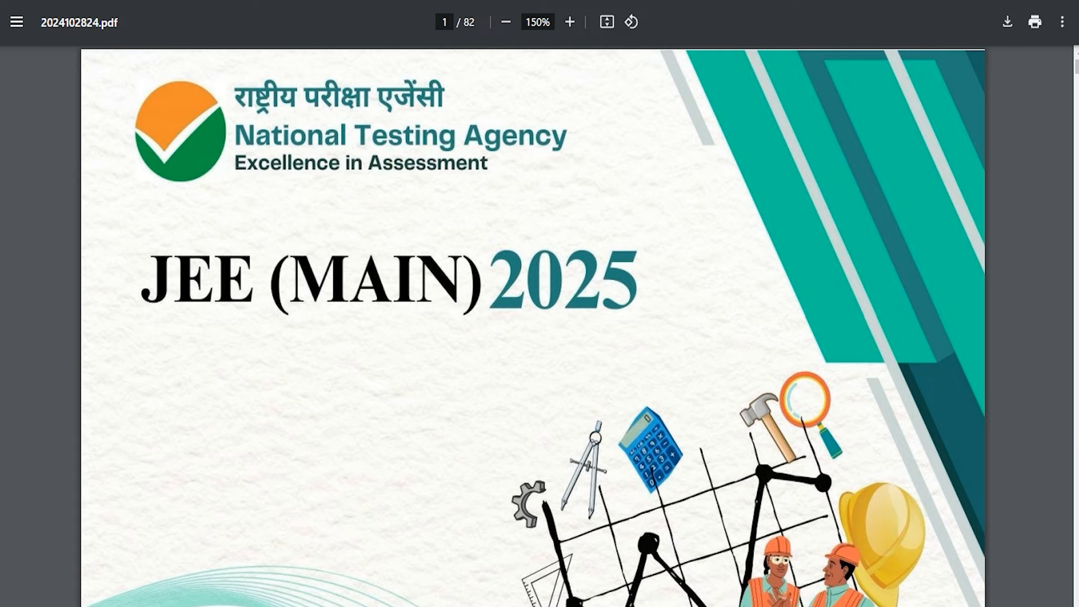
scroll(533, 326, down, 20)
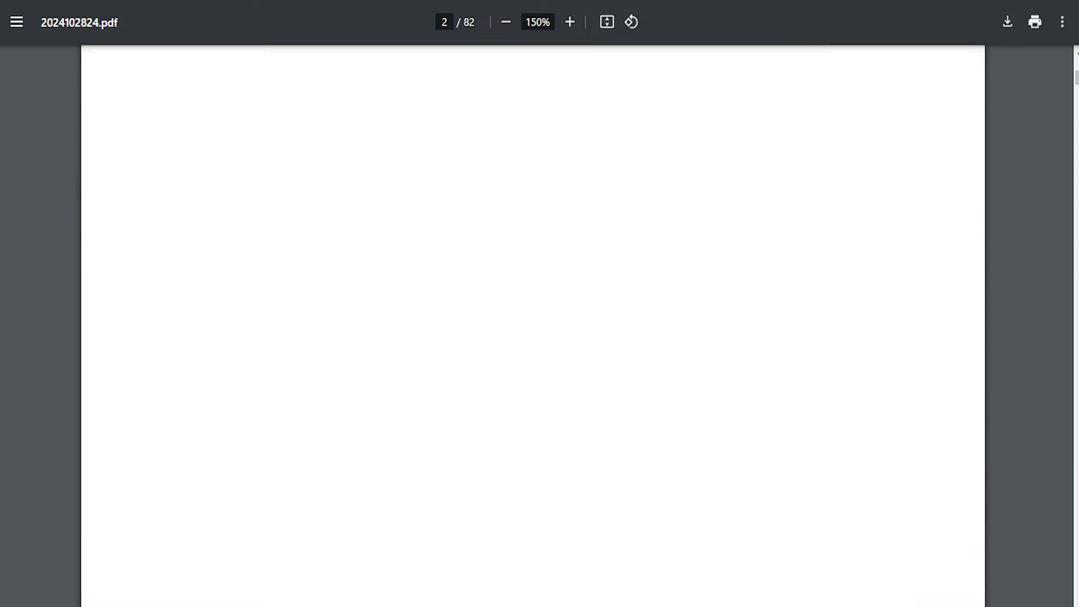
scroll(532, 326, down, 20)
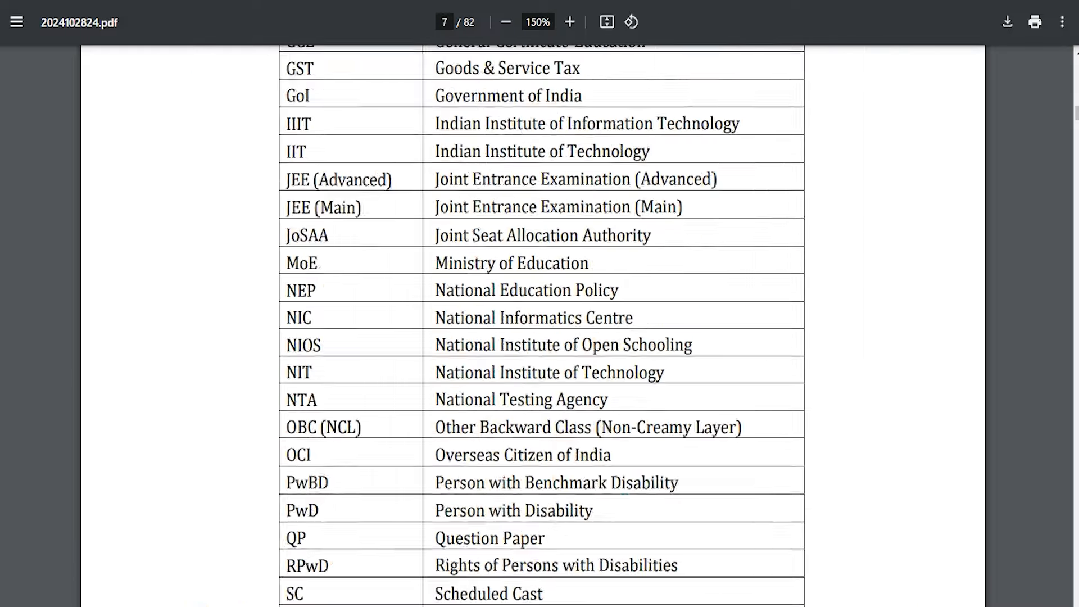
scroll(533, 326, down, 20)
scroll(533, 326, up, 20)
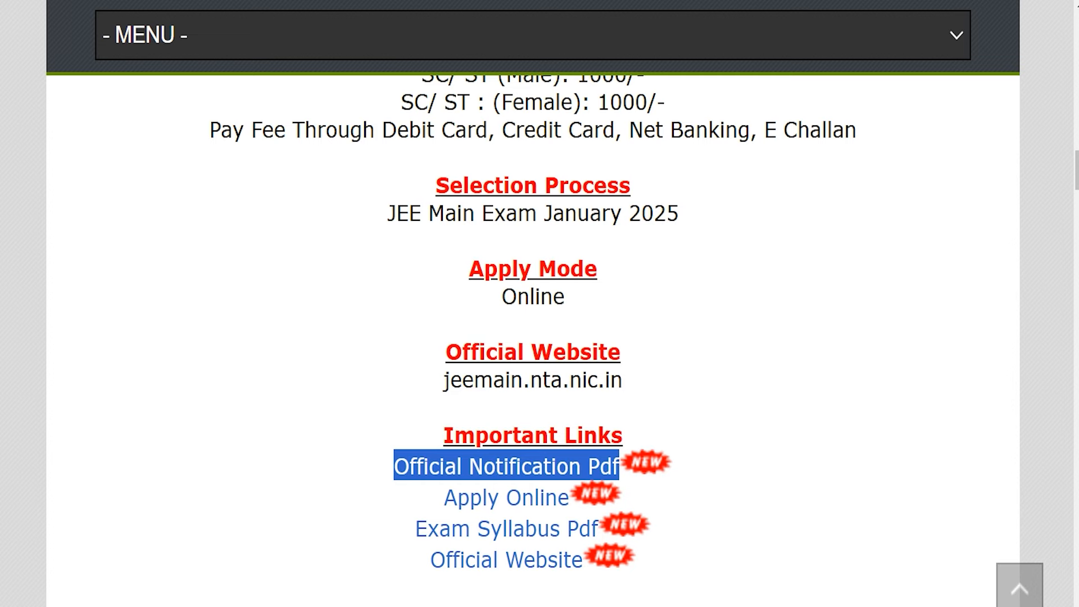
drag(421, 497, 569, 498)
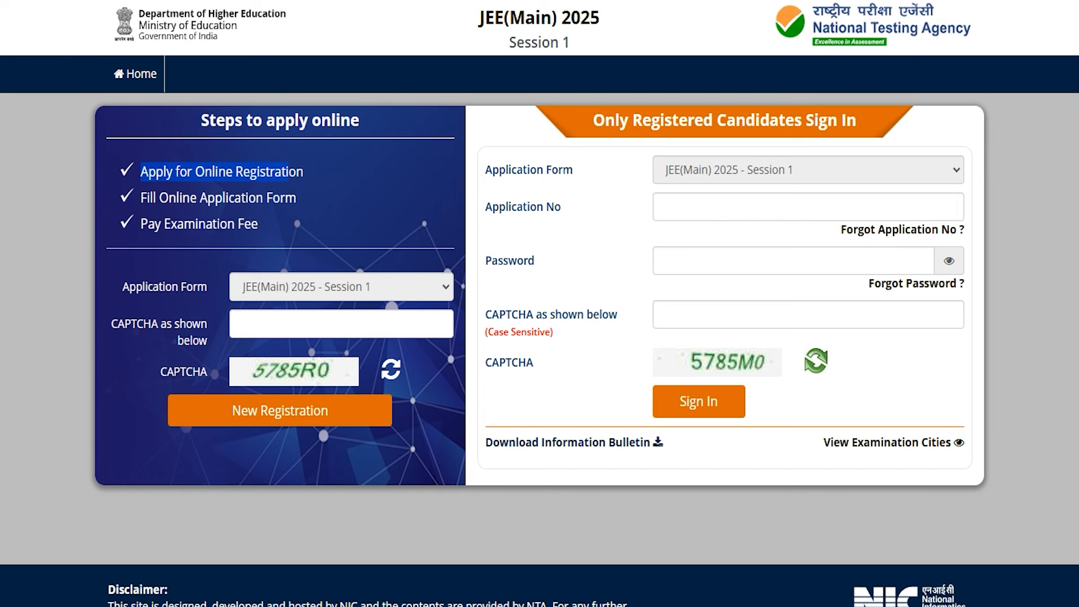
- Point out the Application No, Password and CAPTCHA fields for sign-in and new registration
click(714, 205)
click(682, 258)
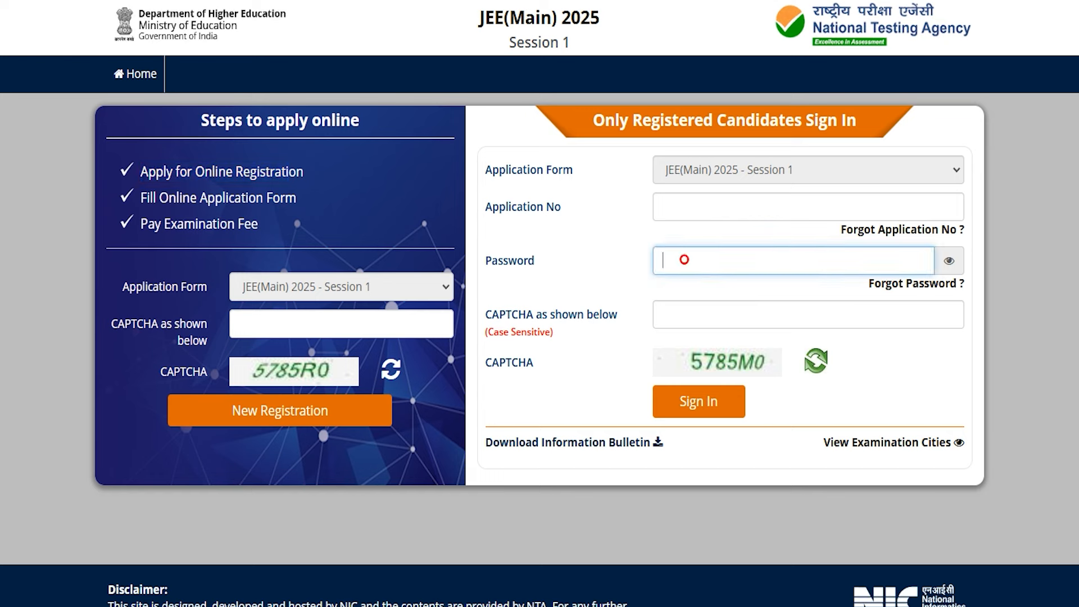
drag(568, 314, 487, 314)
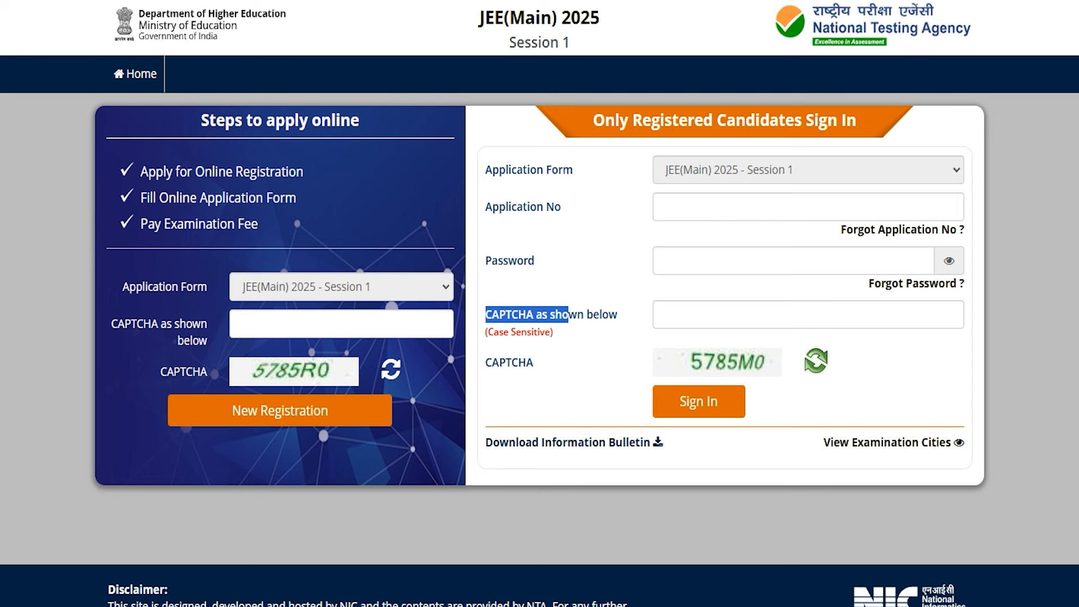
drag(144, 324, 200, 324)
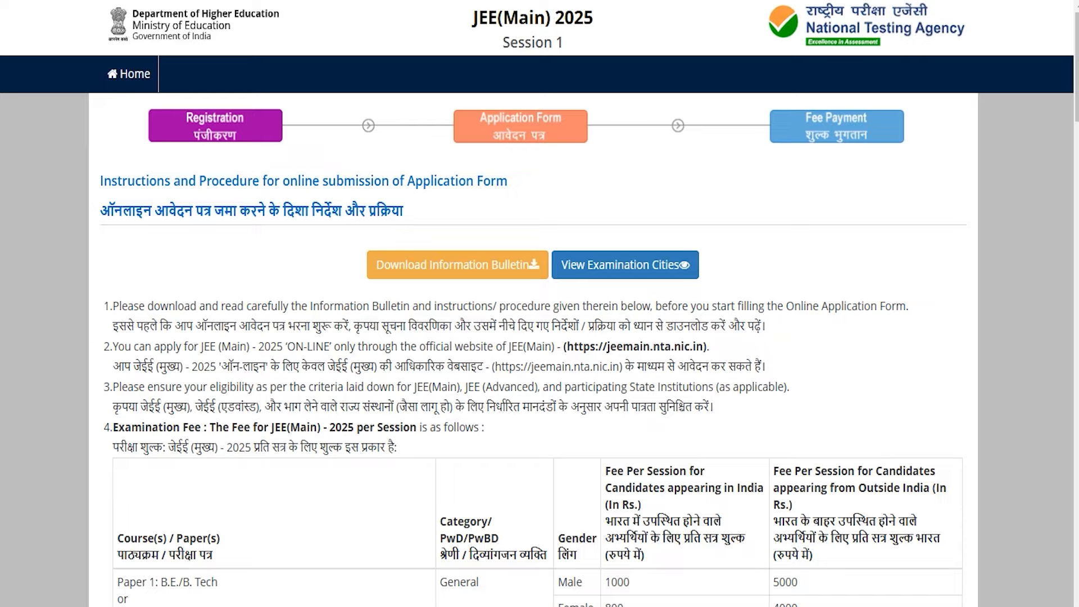
- Accept the bottom-of-page declaration about reading the bulletin and proceed to the Personal Details form
scroll(539, 303, down, 20)
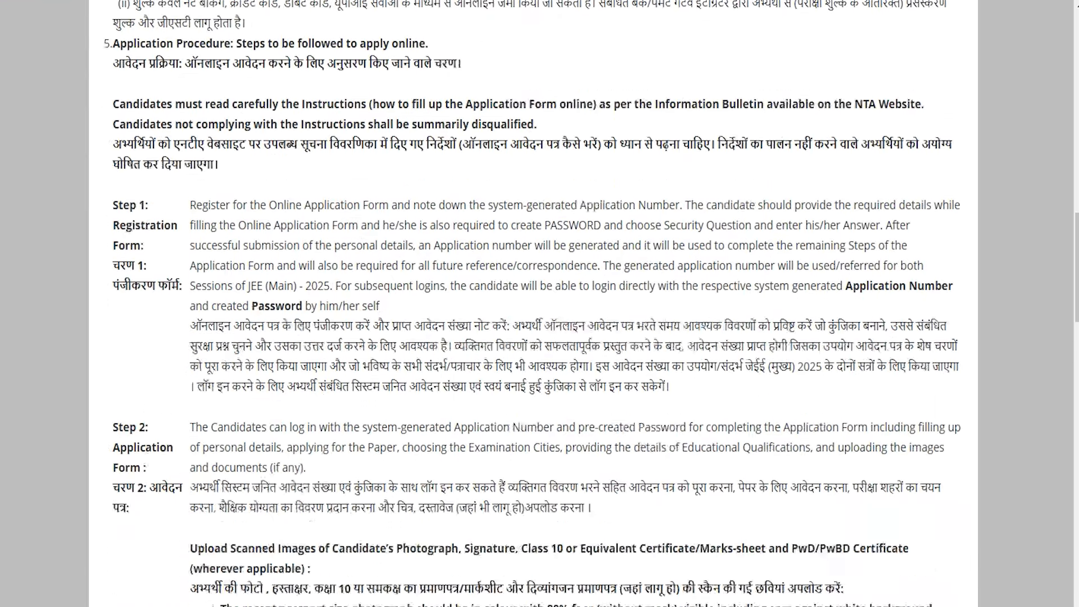
scroll(540, 303, down, 20)
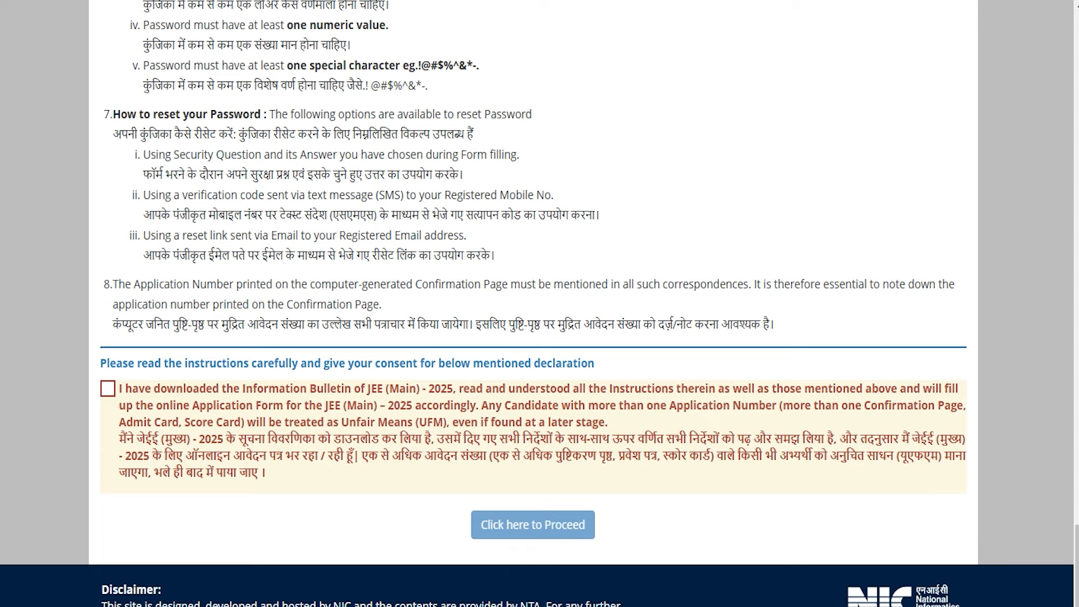
click(108, 388)
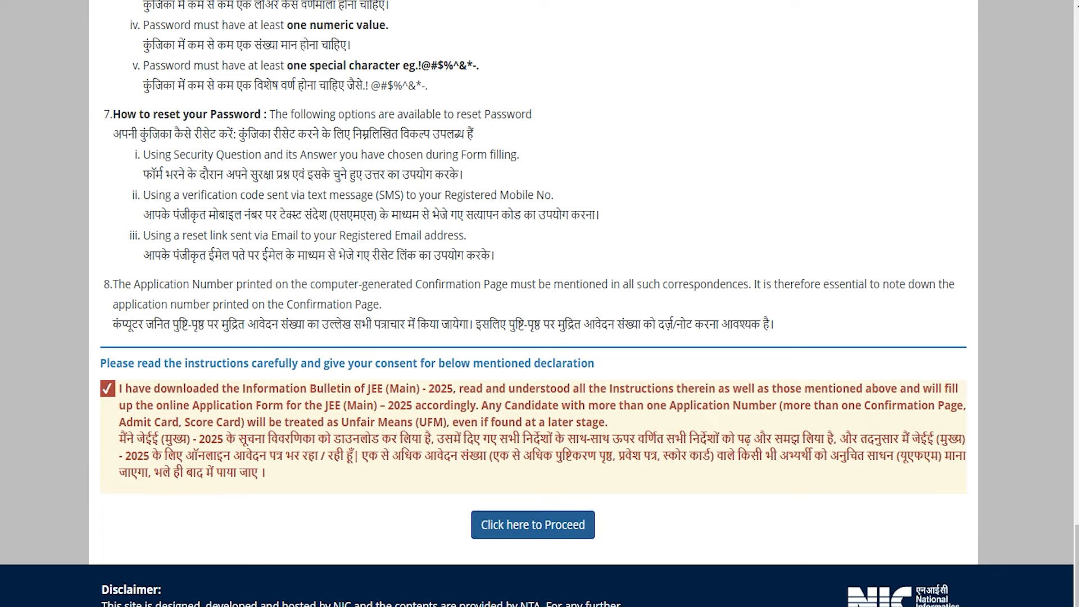
click(534, 525)
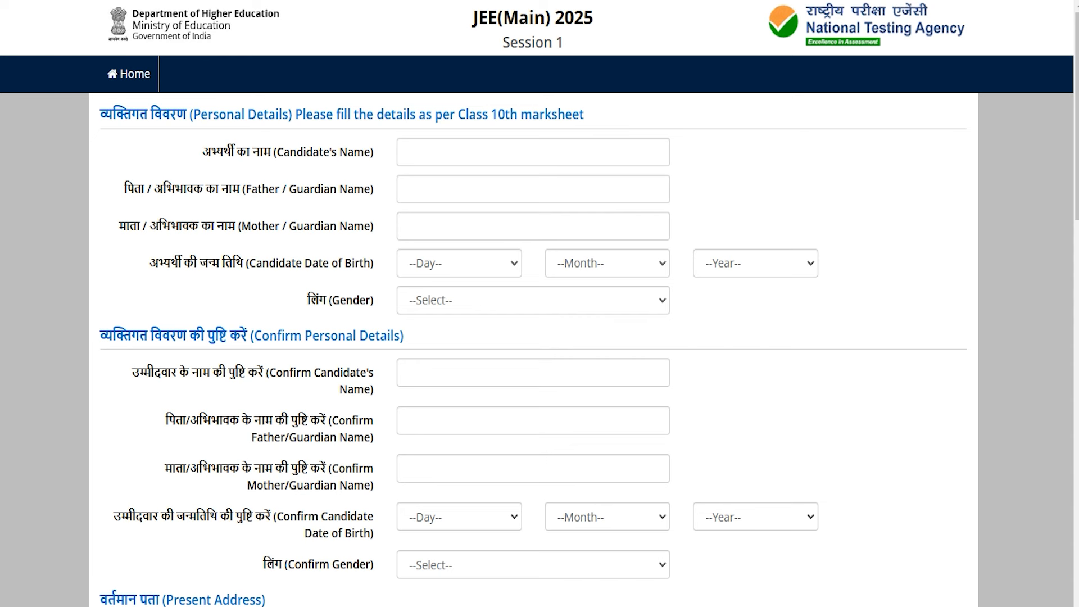
- Enter the candidate's name and the father/guardian's name, moving on to the mother's name field
click(494, 146)
text(Amit)
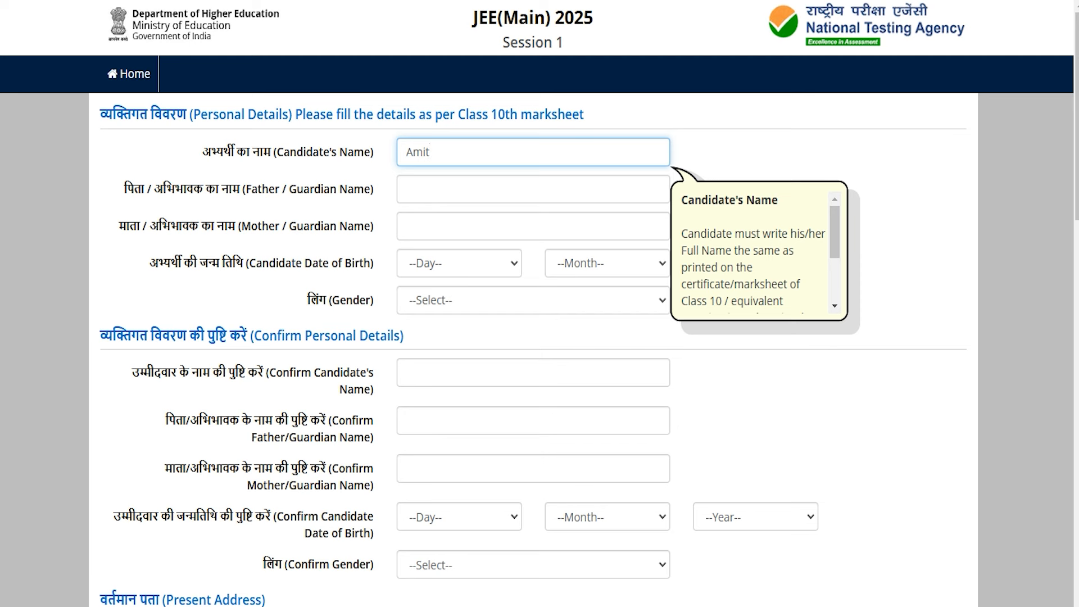
click(433, 181)
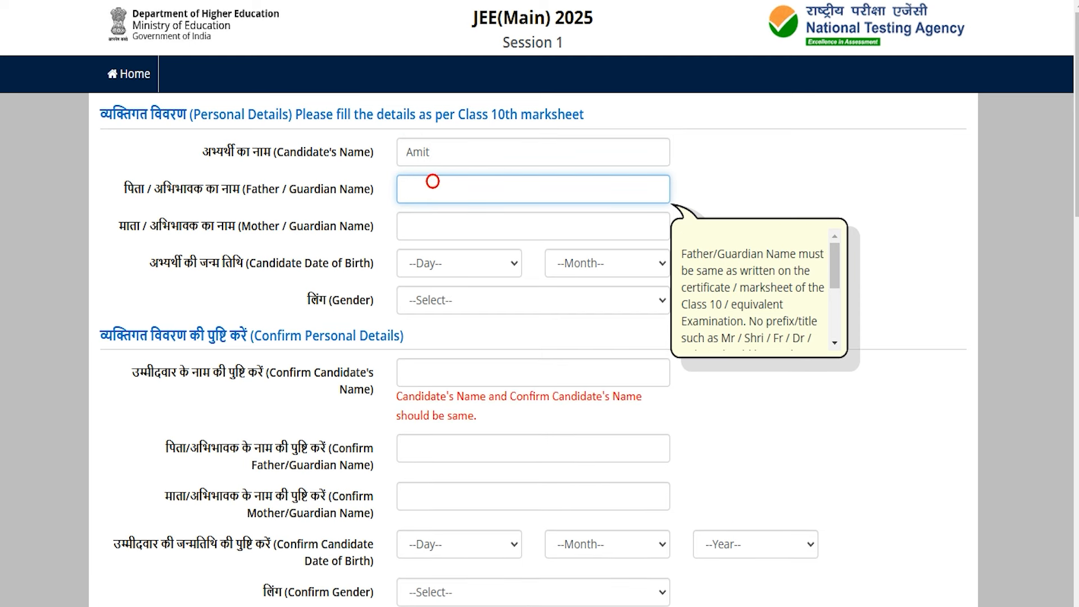
text(Rakesh)
click(436, 226)
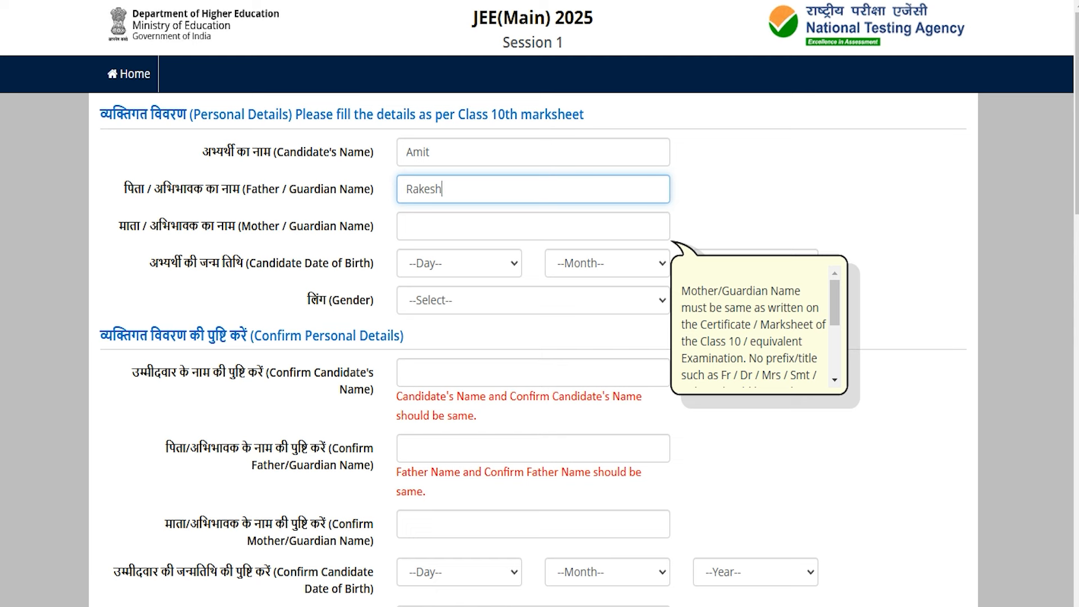
drag(269, 263, 338, 263)
- Look through the date-of-birth day, month and year choices and set gender to Male
click(426, 263)
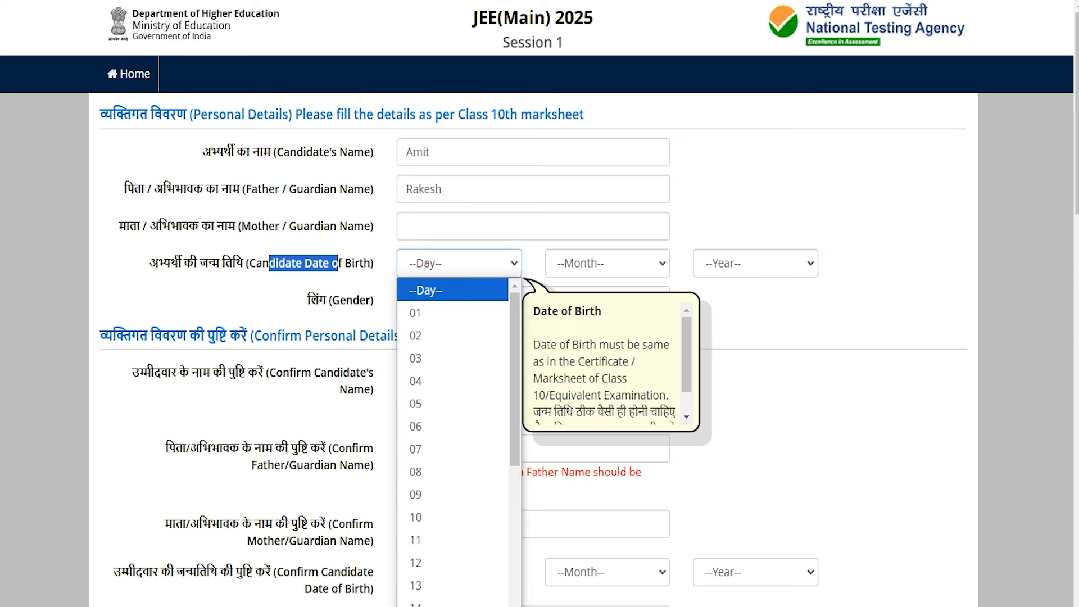
click(582, 263)
click(745, 263)
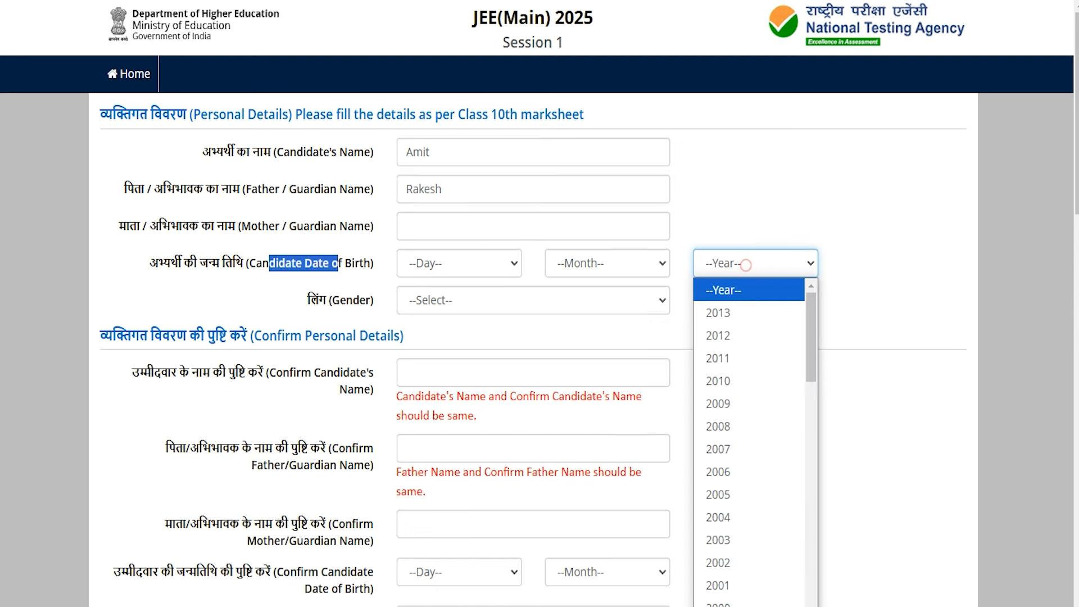
click(487, 307)
click(501, 351)
- Go through the Confirm Personal Details fields for candidate, father and mother names
scroll(501, 354, down, 5)
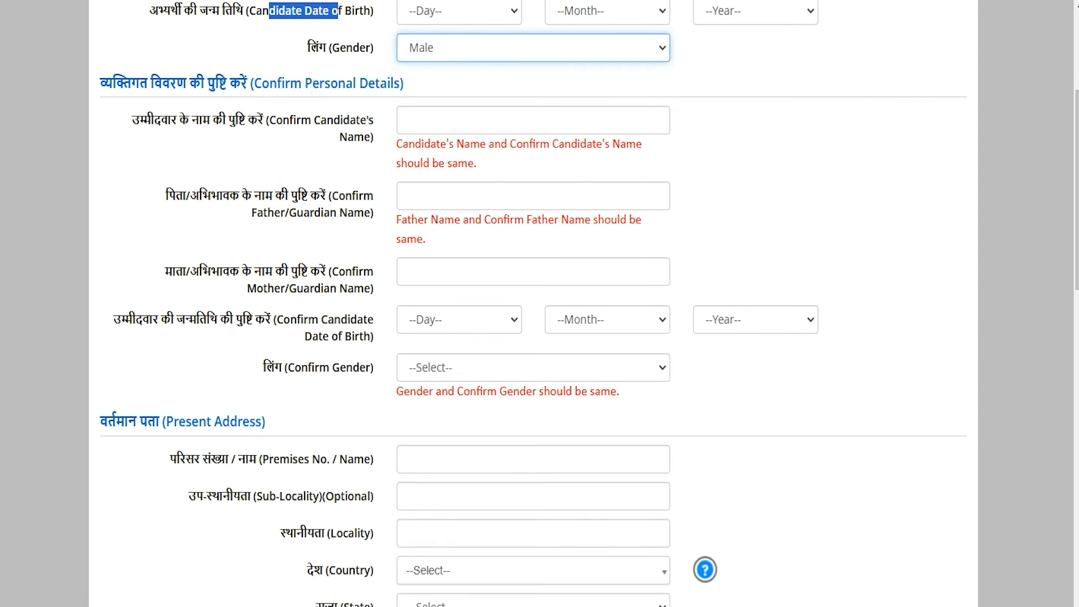
click(167, 118)
click(427, 116)
scroll(427, 117, up, 3)
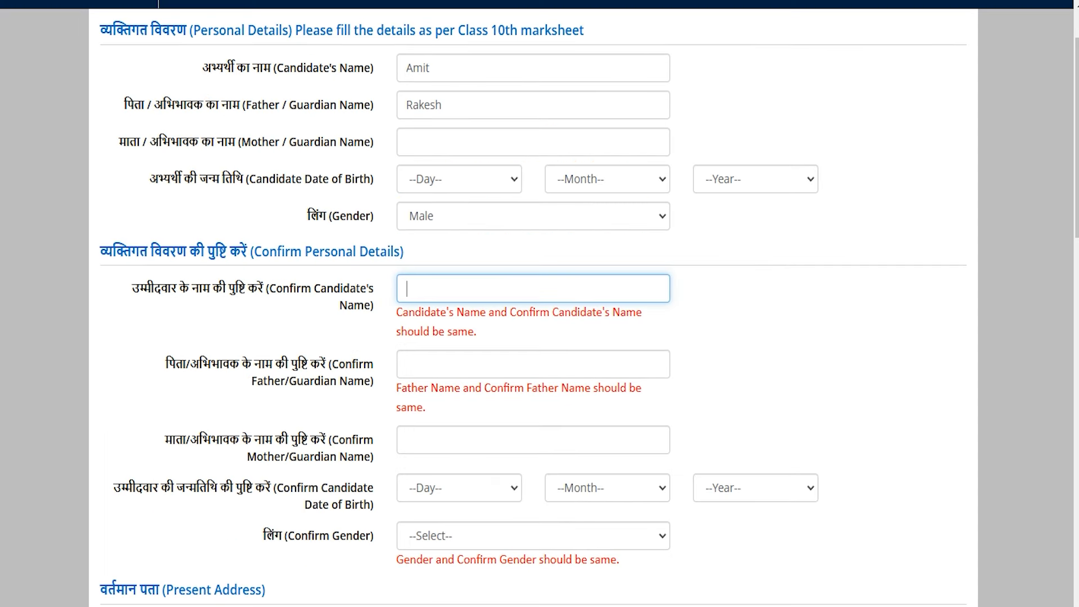
click(419, 292)
click(340, 373)
click(415, 443)
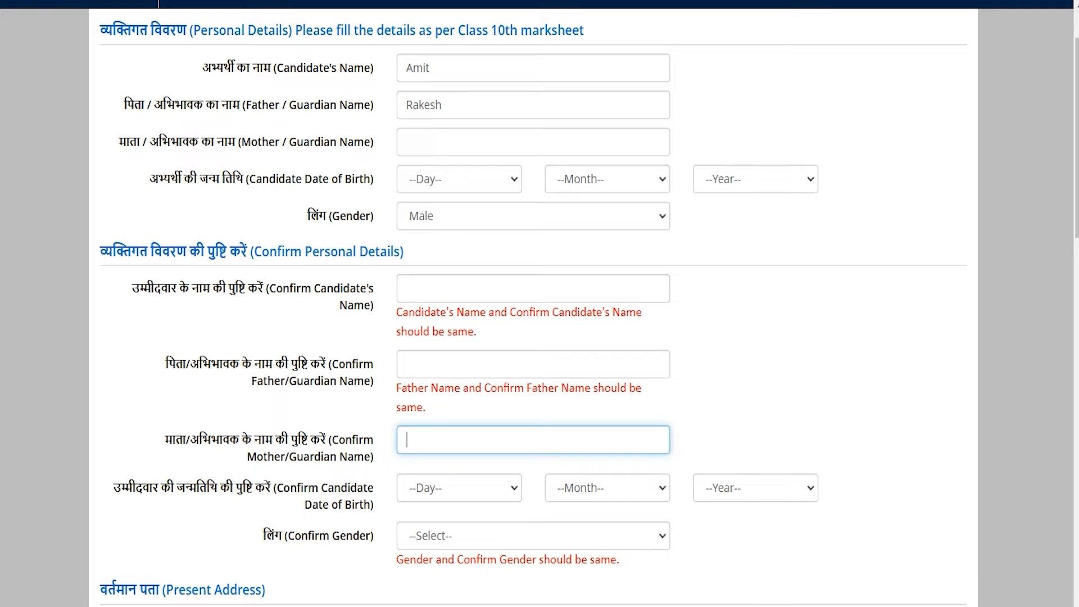
- Review the contact fields: Email Address, Mobile Number, Confirm Mobile Number and Alternate Contact No
scroll(534, 303, down, 6)
scroll(534, 303, up, 3)
scroll(534, 303, down, 3)
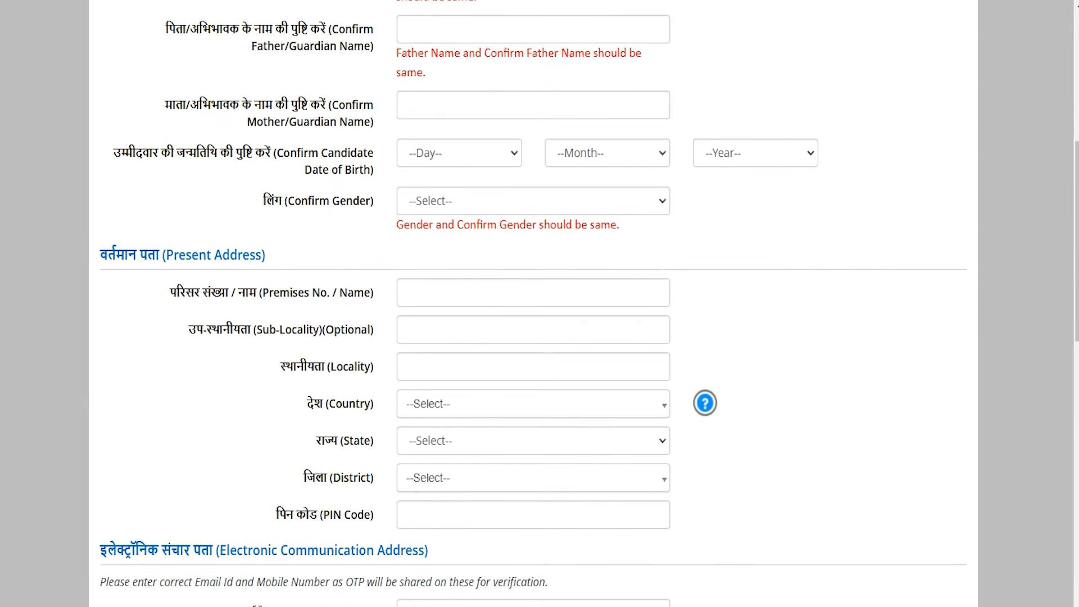
drag(179, 255, 256, 255)
scroll(256, 255, down, 4)
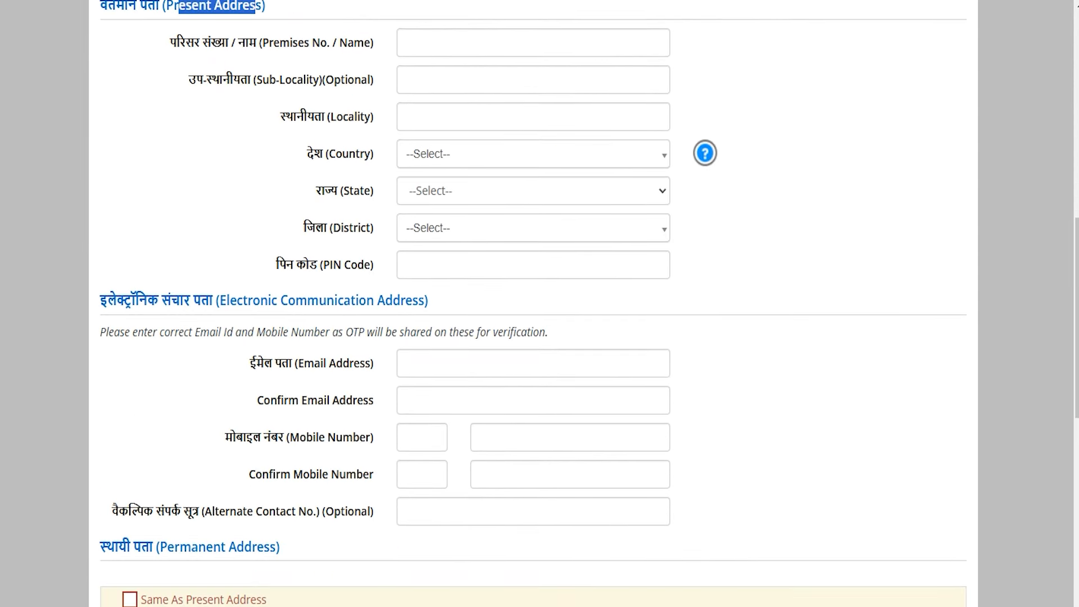
drag(337, 358, 269, 359)
click(422, 356)
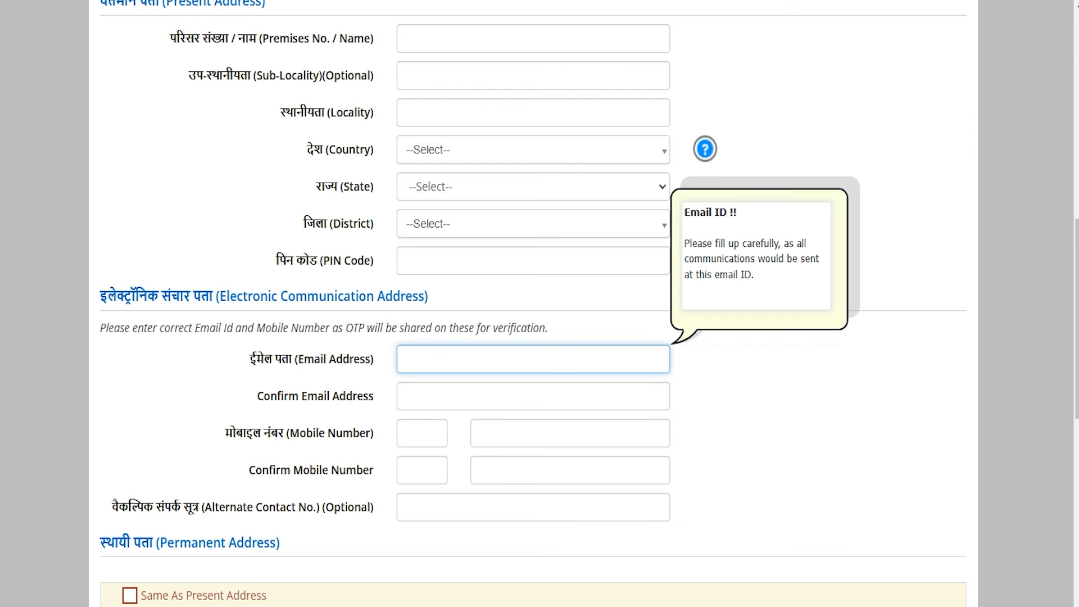
click(280, 395)
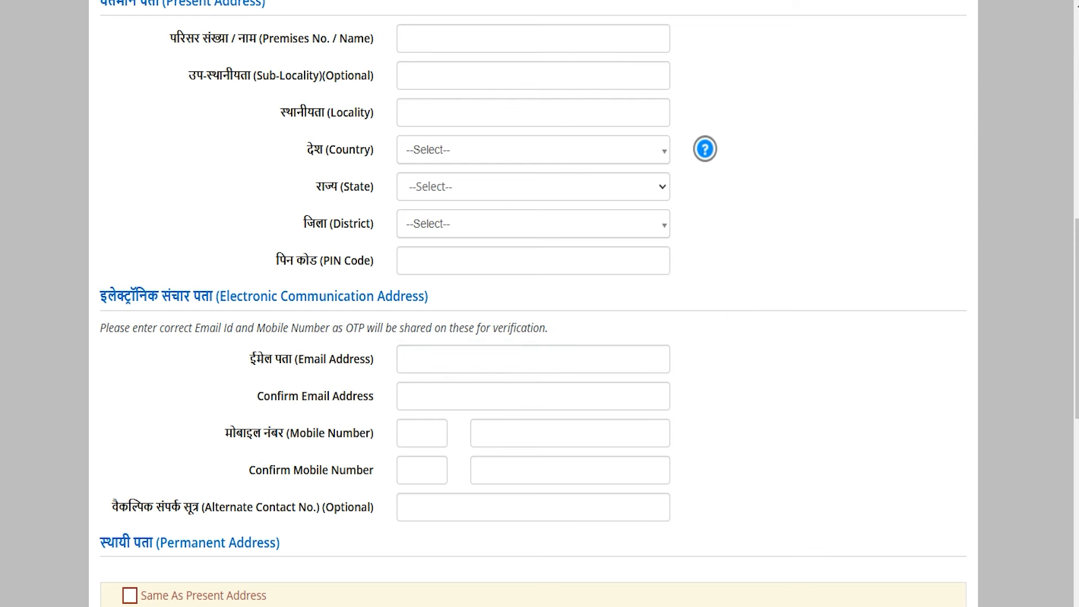
drag(225, 433, 318, 433)
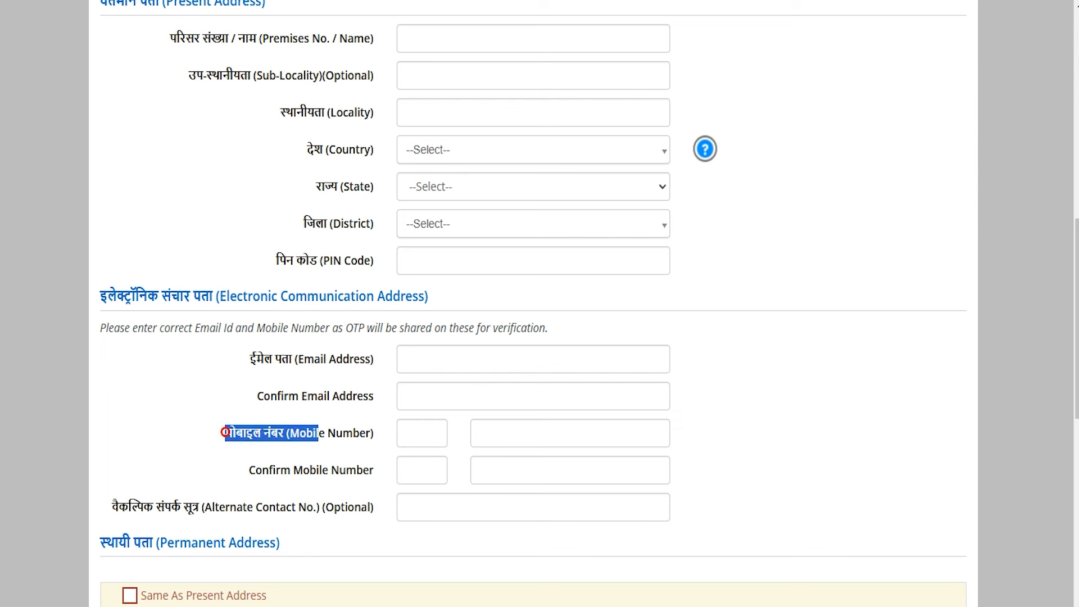
drag(330, 470, 280, 470)
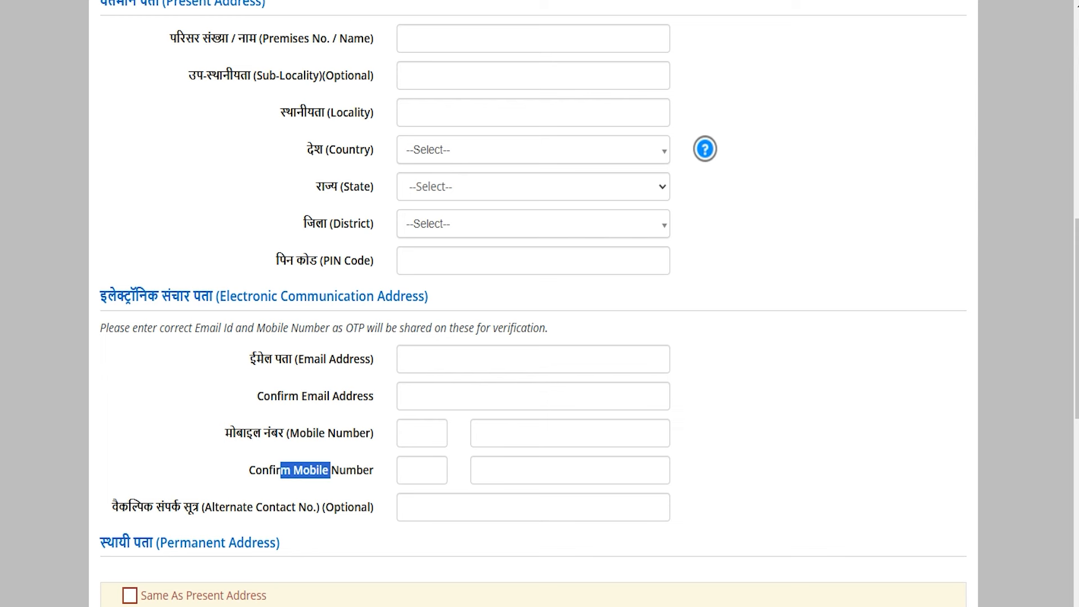
click(154, 511)
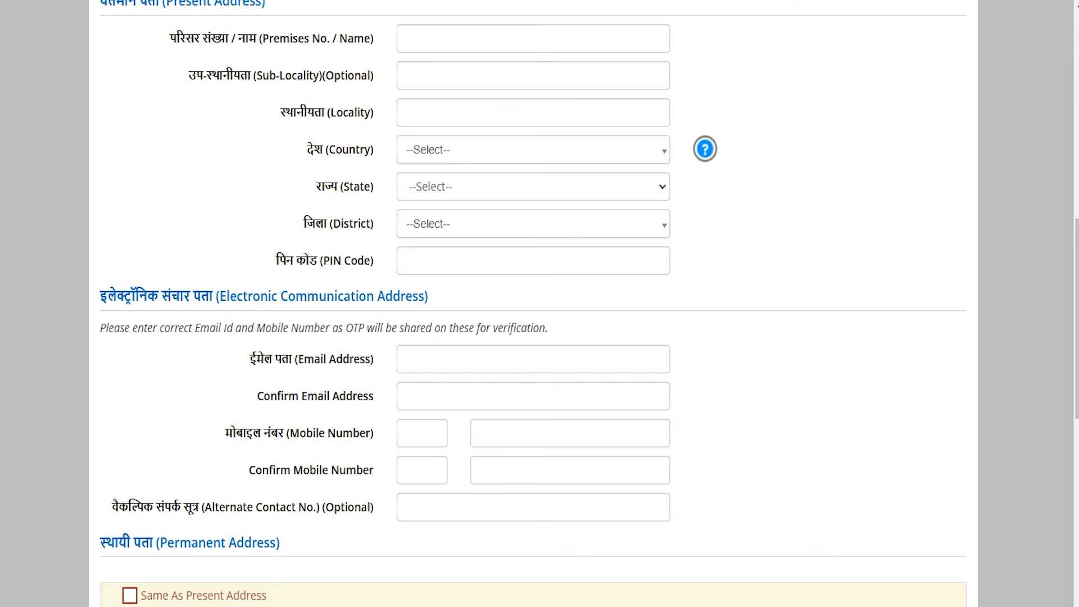
drag(144, 508, 307, 508)
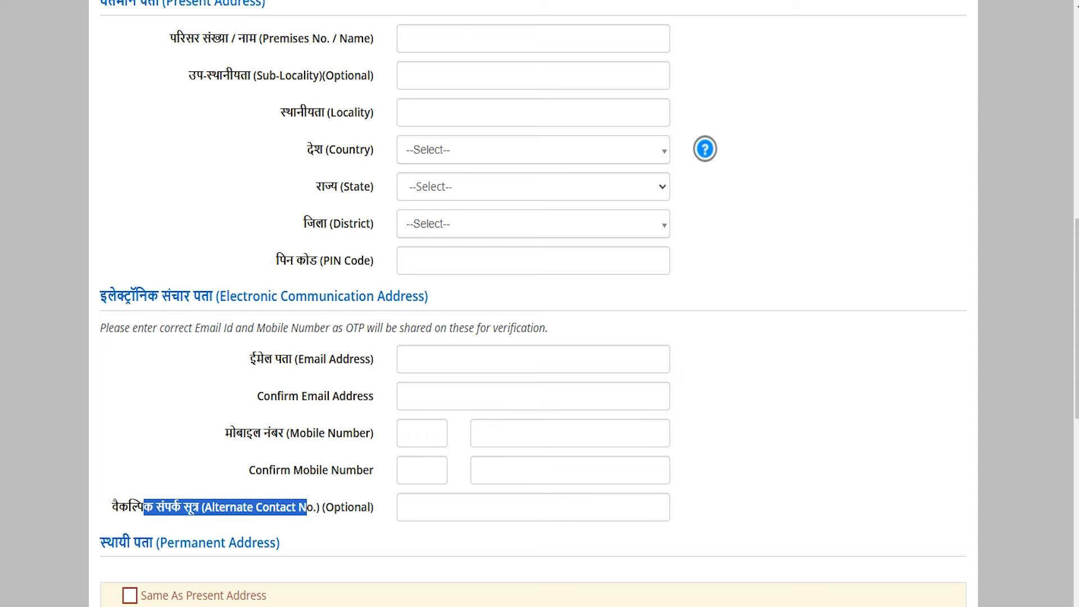
- Scroll through the address sections down to the Password label
scroll(533, 303, down, 3)
drag(168, 375, 256, 375)
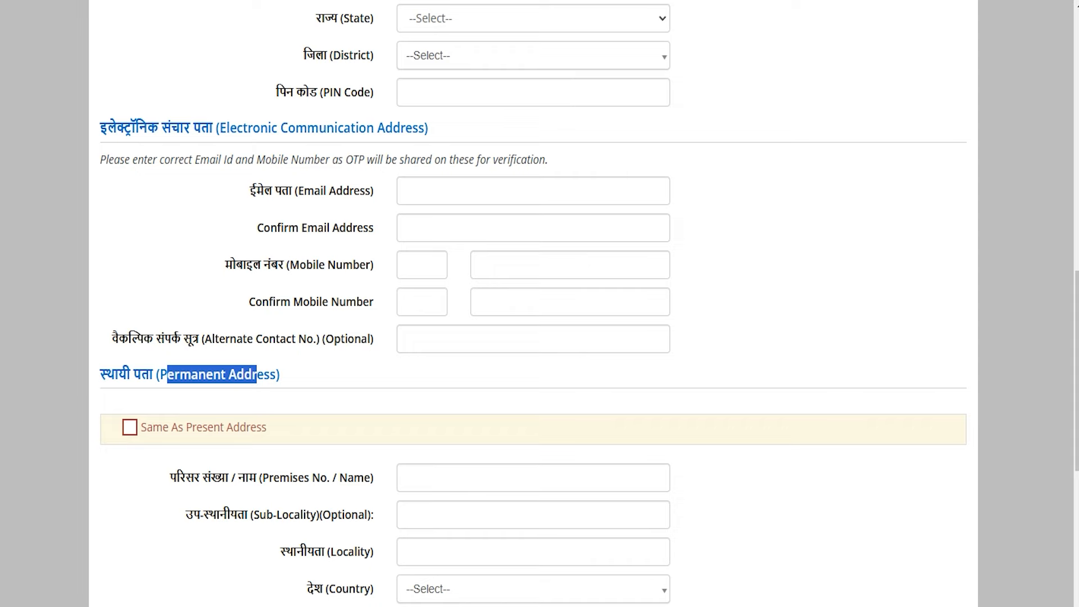
scroll(533, 304, up, 3)
scroll(539, 304, up, 3)
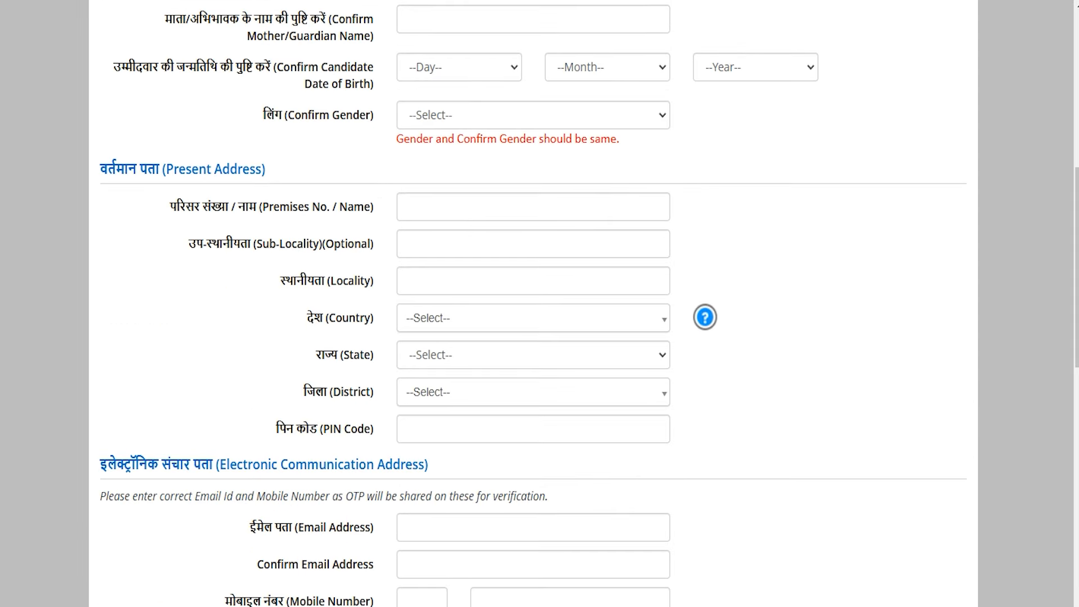
drag(184, 175, 259, 171)
scroll(259, 172, down, 6)
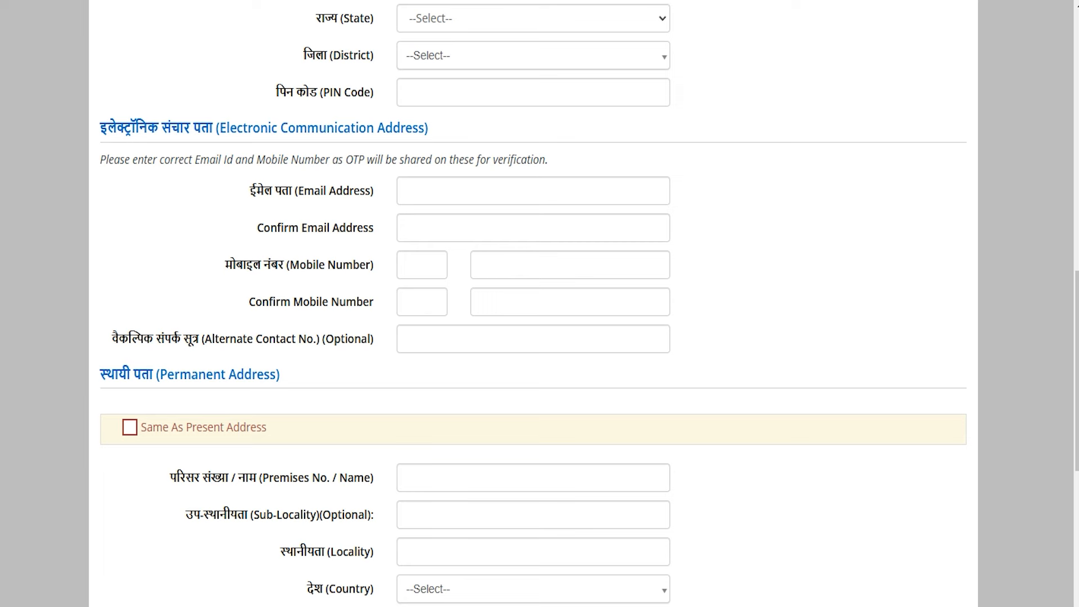
scroll(540, 303, down, 6)
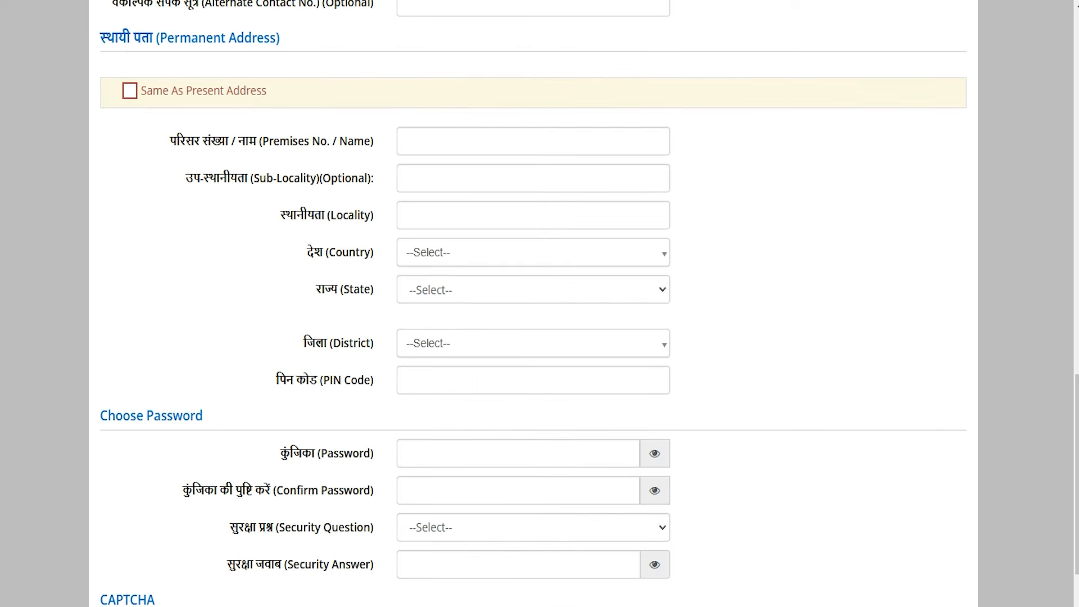
scroll(540, 303, down, 3)
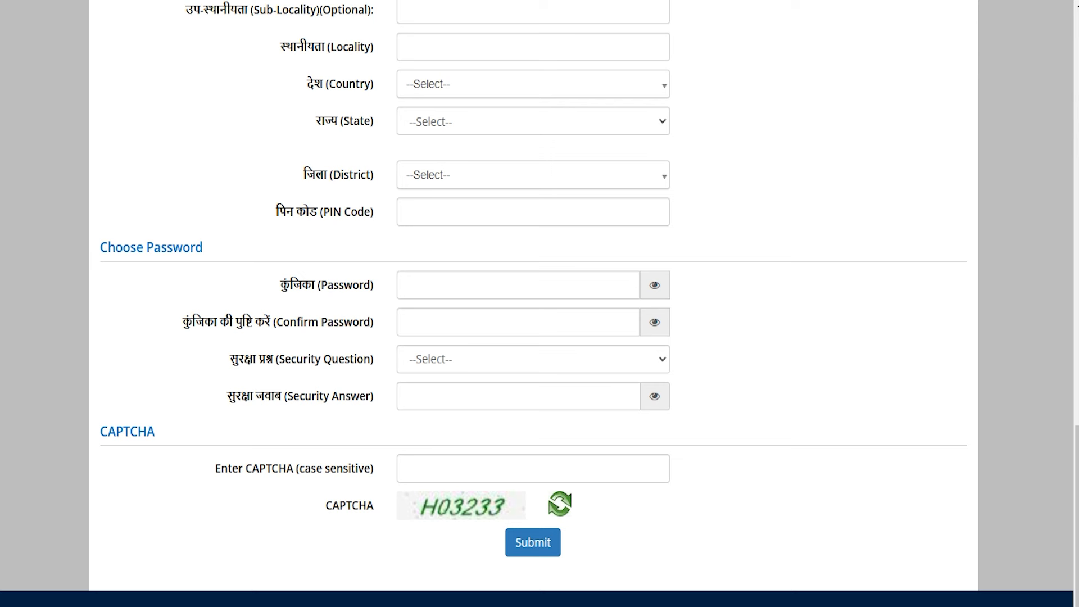
drag(286, 285, 327, 285)
- Fill the Password and Confirm Password fields and choose 'What is the name of your first school?' as security question
click(486, 286)
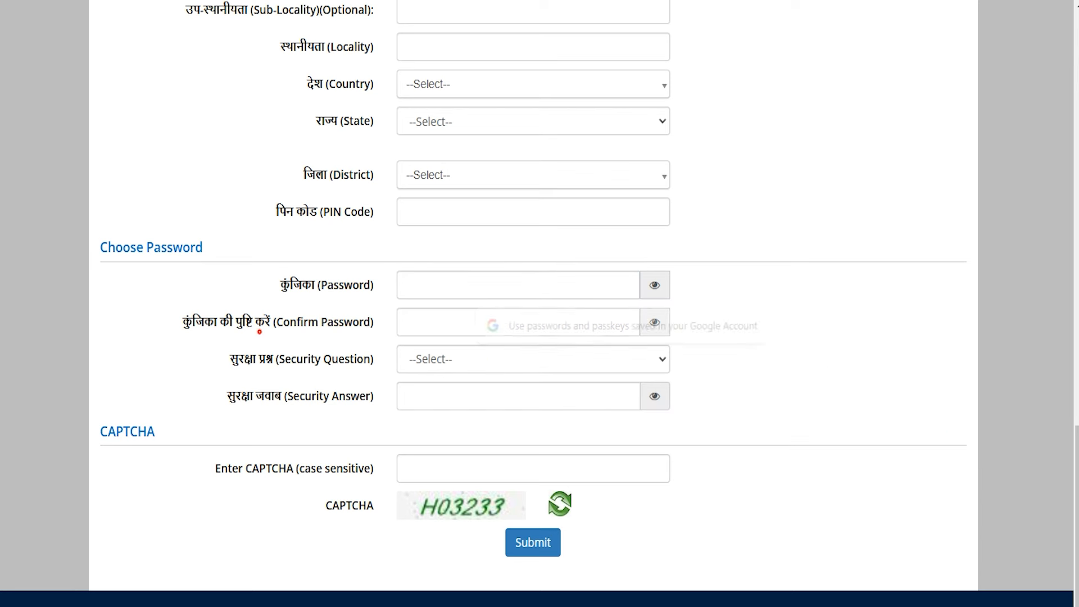
click(411, 322)
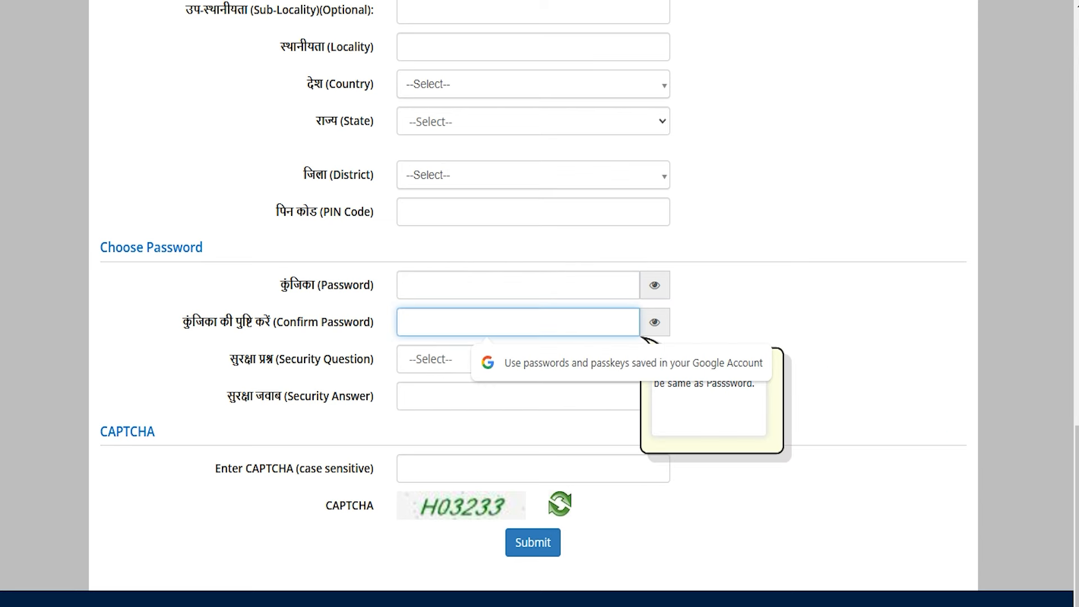
drag(291, 359, 349, 358)
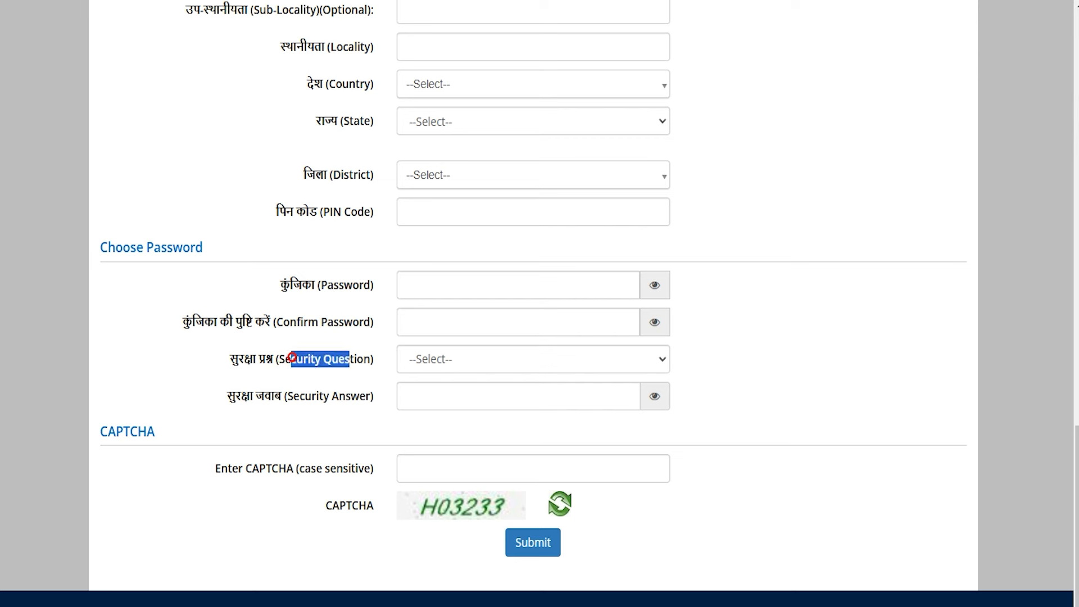
click(431, 359)
key(Down)
key(Down)
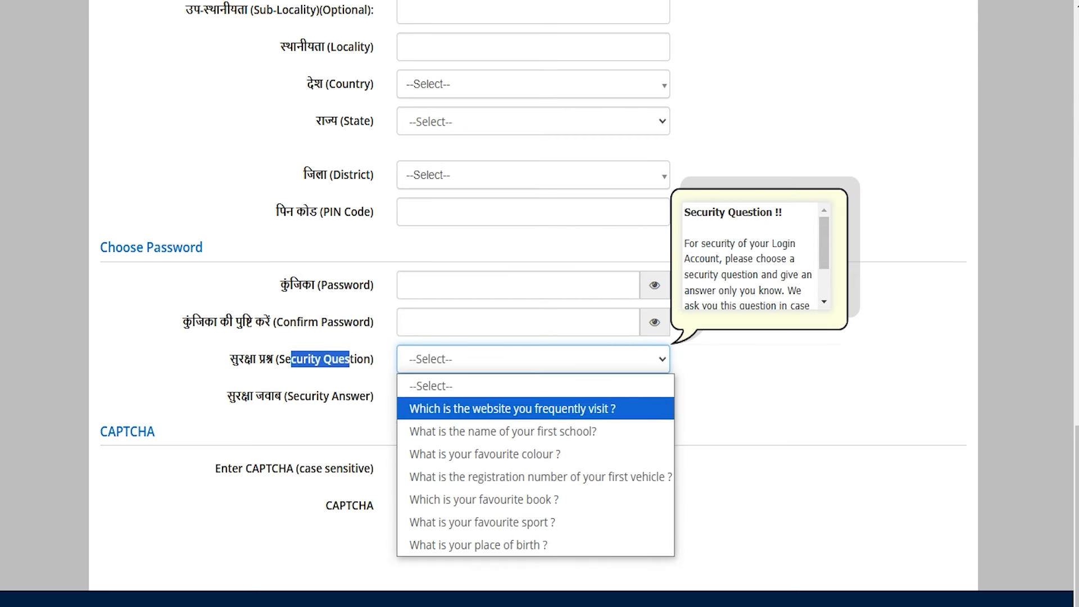
click(486, 428)
click(463, 395)
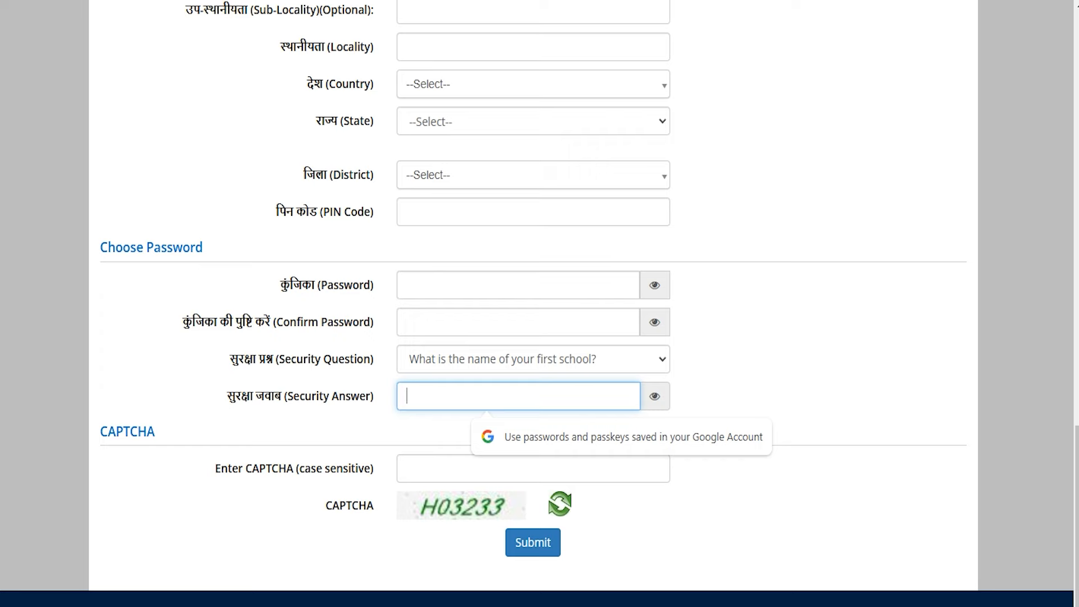
scroll(540, 304, down, 1)
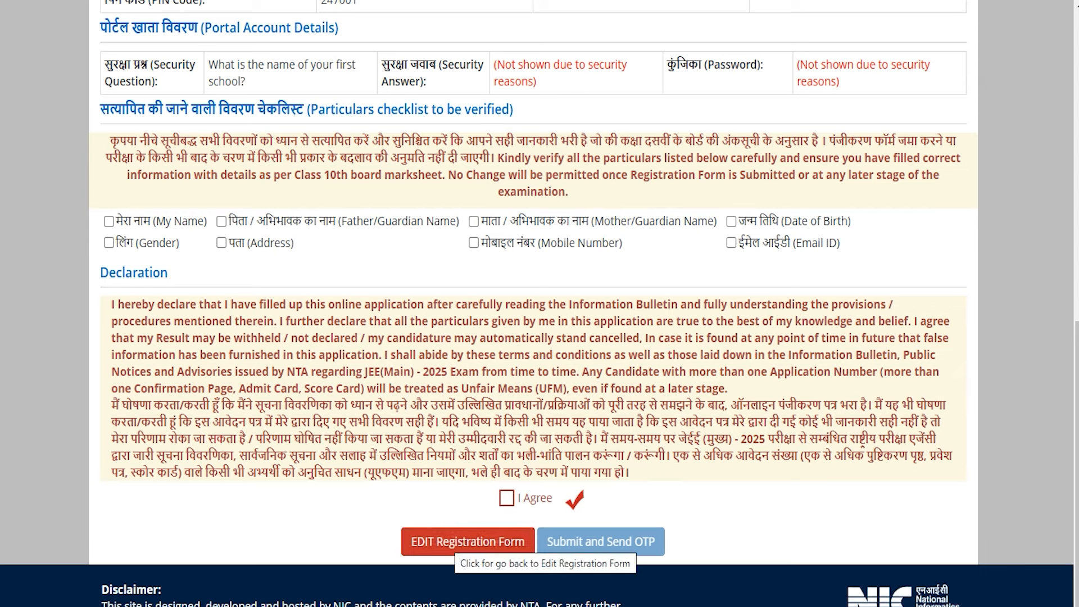
- Tick seven particulars, from My Name to Email ID, plus the declaration, then dismiss the unticked-items warning
click(109, 221)
click(109, 242)
click(222, 221)
click(474, 221)
click(473, 242)
click(731, 221)
click(731, 242)
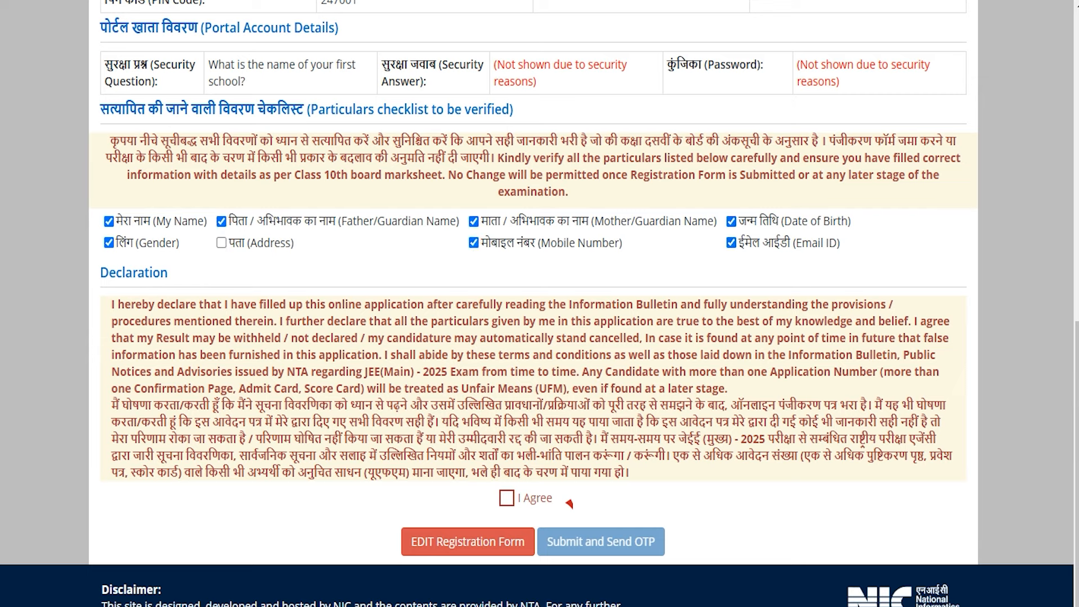
click(506, 498)
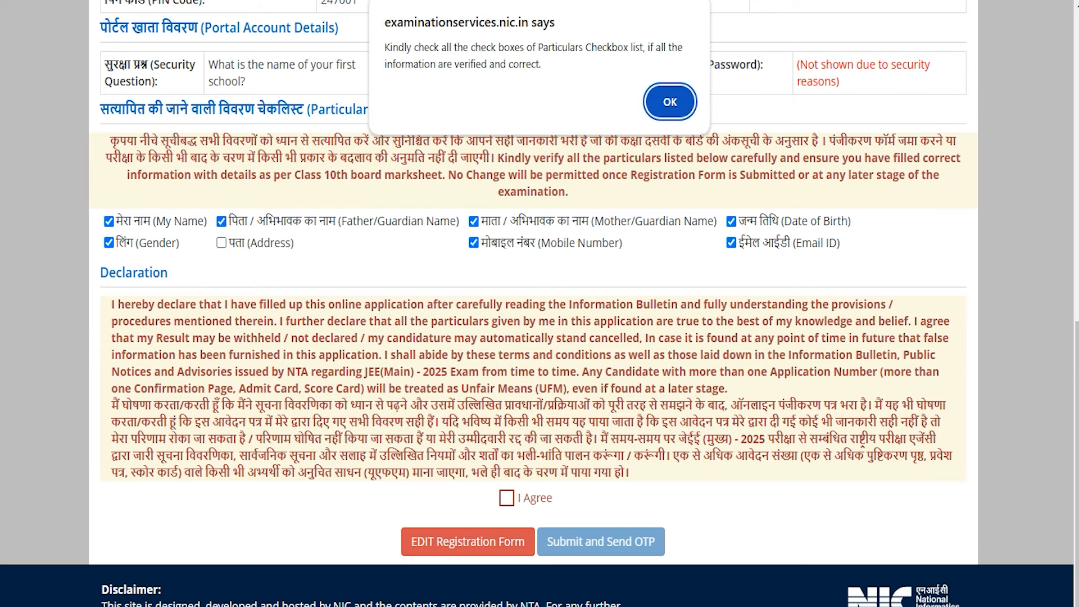
click(669, 99)
- Tick Address and the declaration, then submit the form and confirm sending the OTP
click(221, 243)
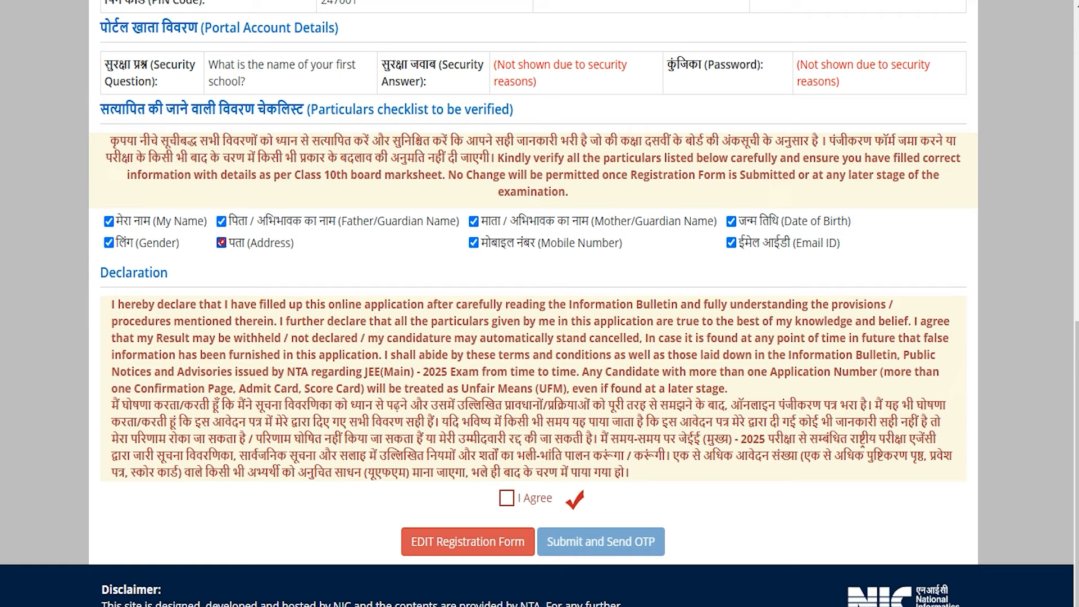
click(537, 498)
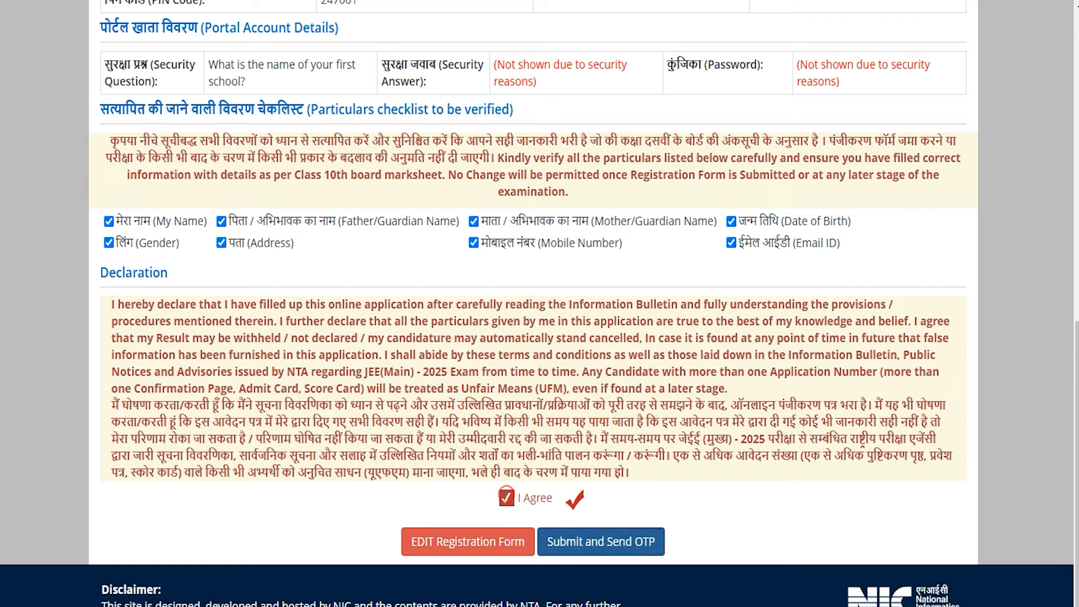
click(610, 541)
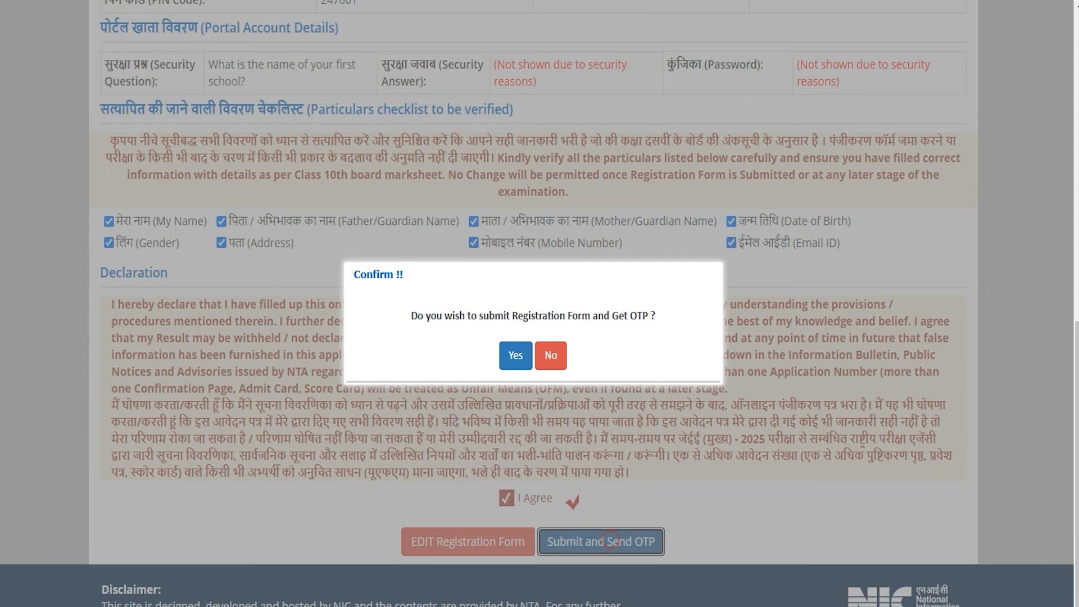
key(Return)
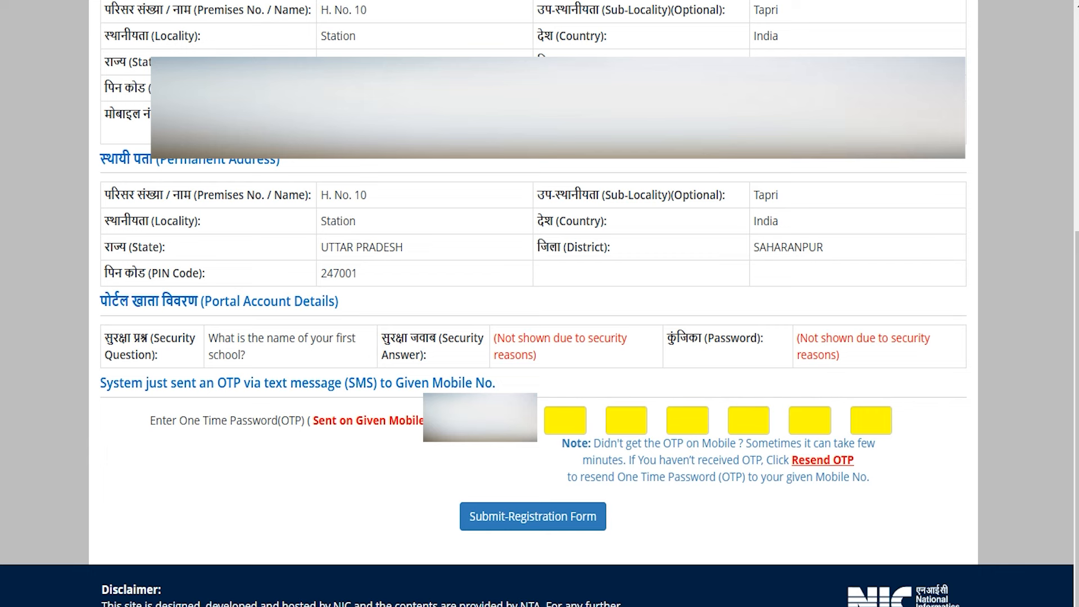
- Enter the OTP, note the generated application number, and go to Complete Application Form
click(560, 422)
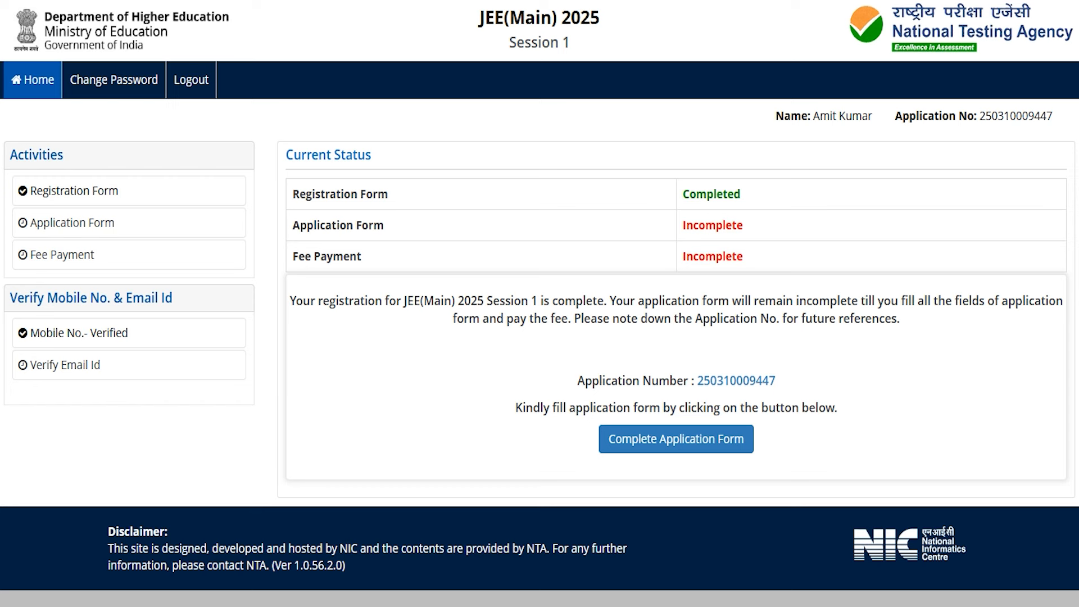
drag(698, 382, 776, 381)
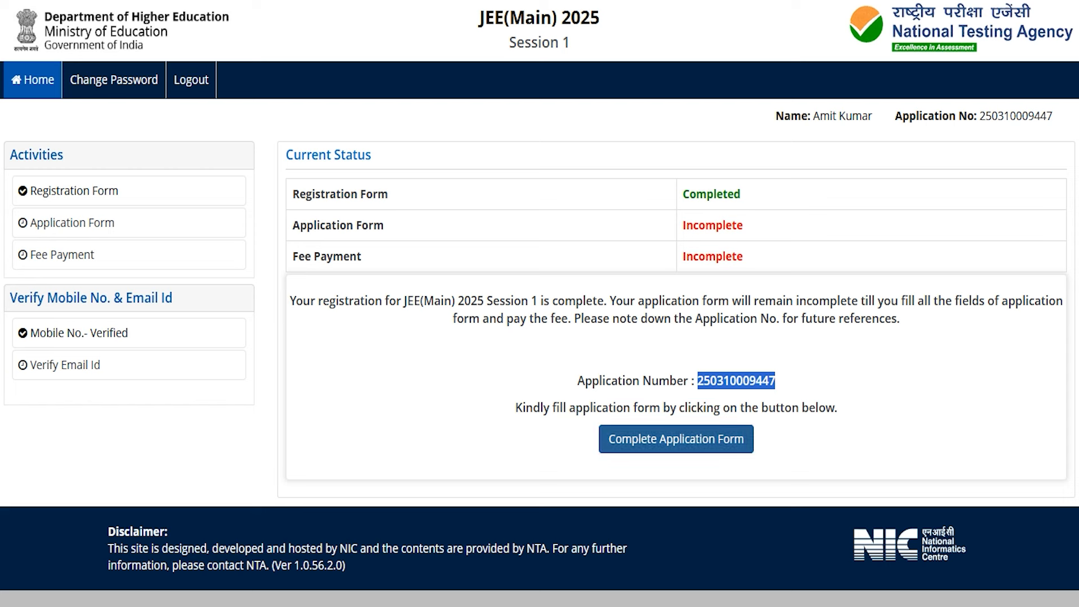
click(652, 439)
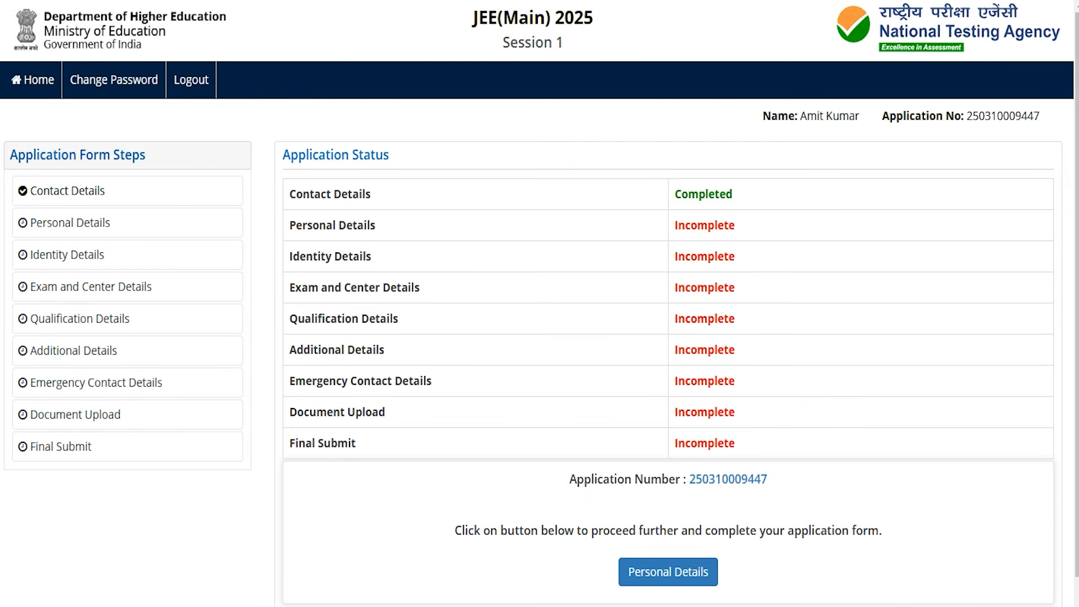
- In Personal Details, set nationality to Indian and state to UTTAR PRADESH
click(659, 572)
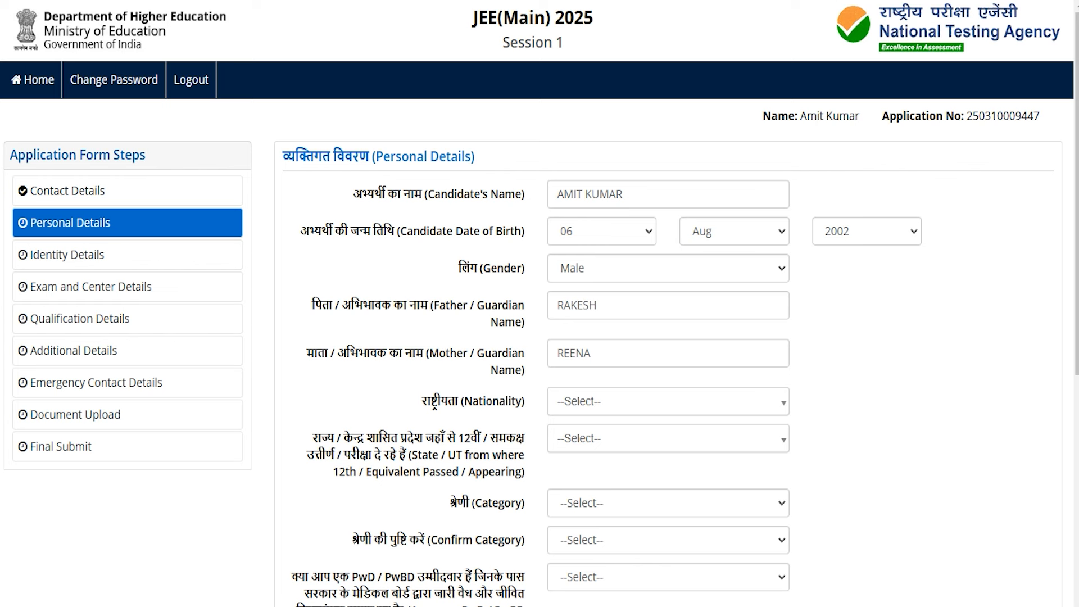
click(590, 401)
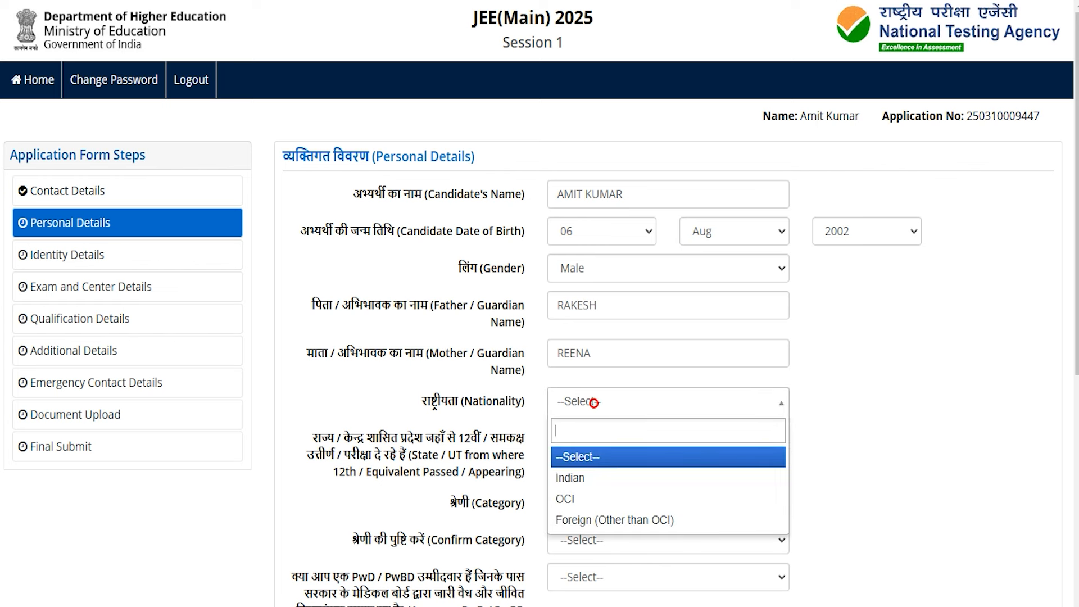
click(579, 475)
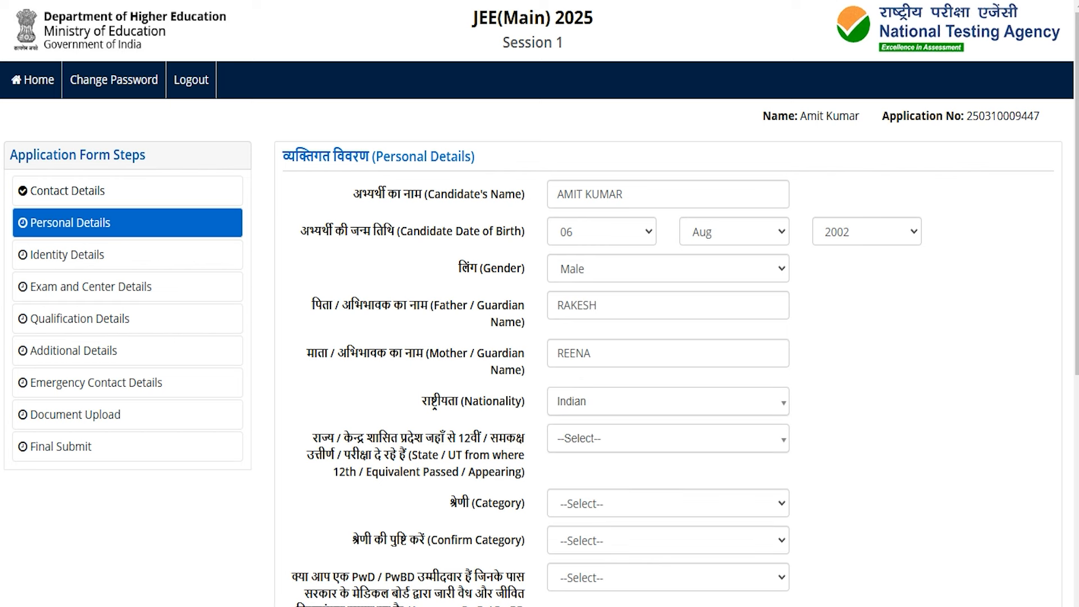
click(585, 439)
text(utta)
click(579, 494)
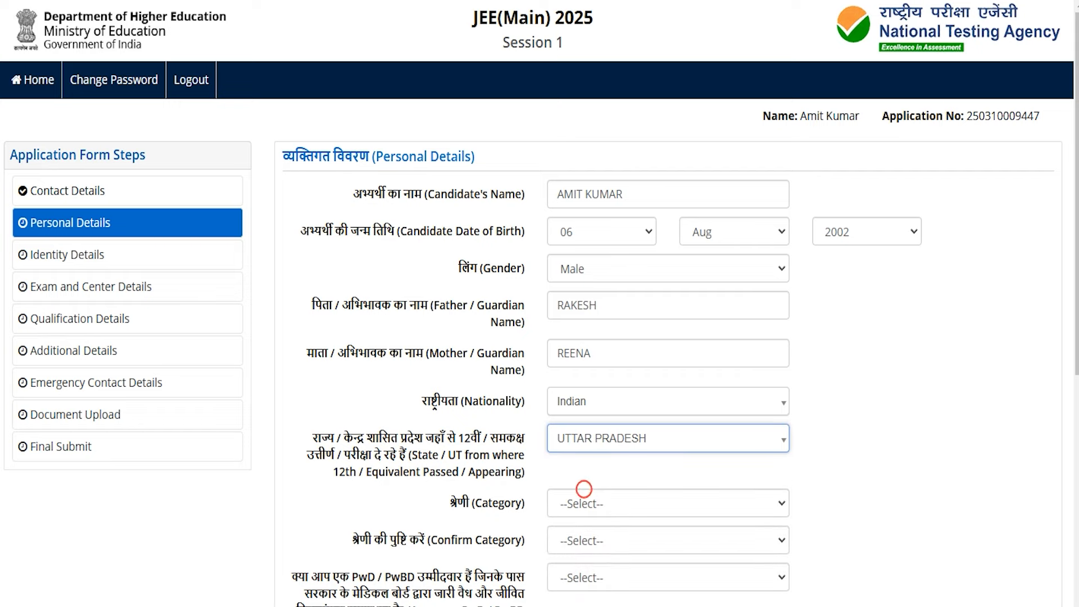
- Set and confirm category SC and enter the category certificate number
click(579, 496)
click(569, 450)
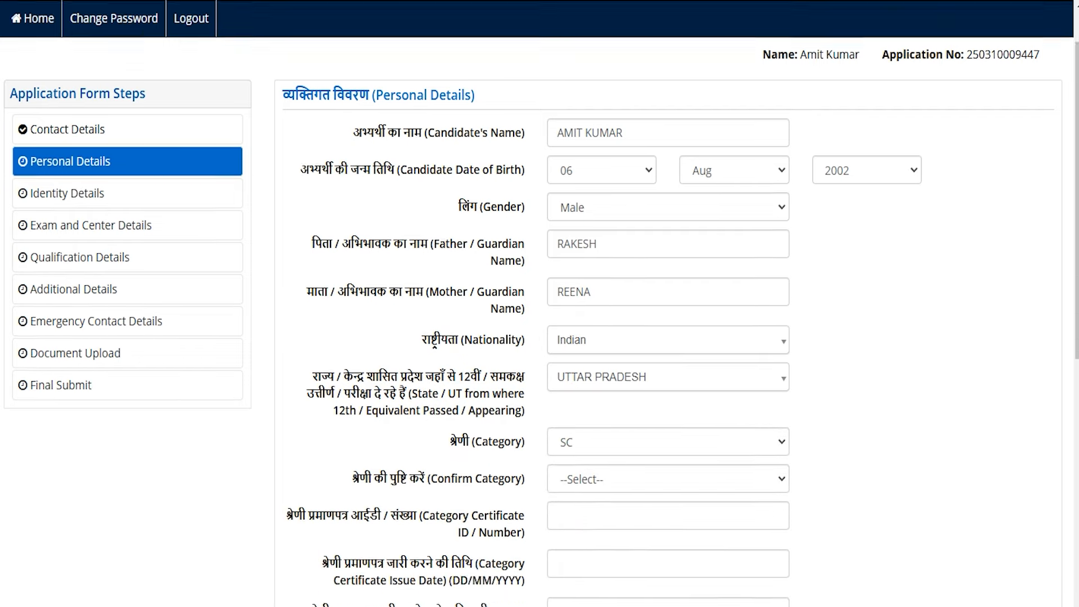
scroll(569, 453, down, 5)
click(584, 291)
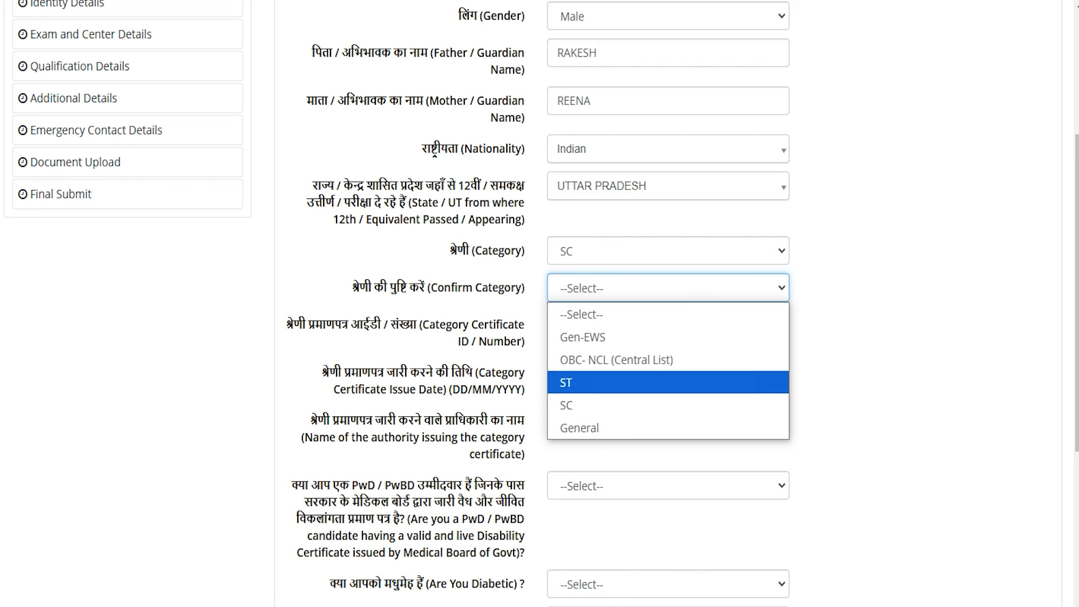
click(579, 399)
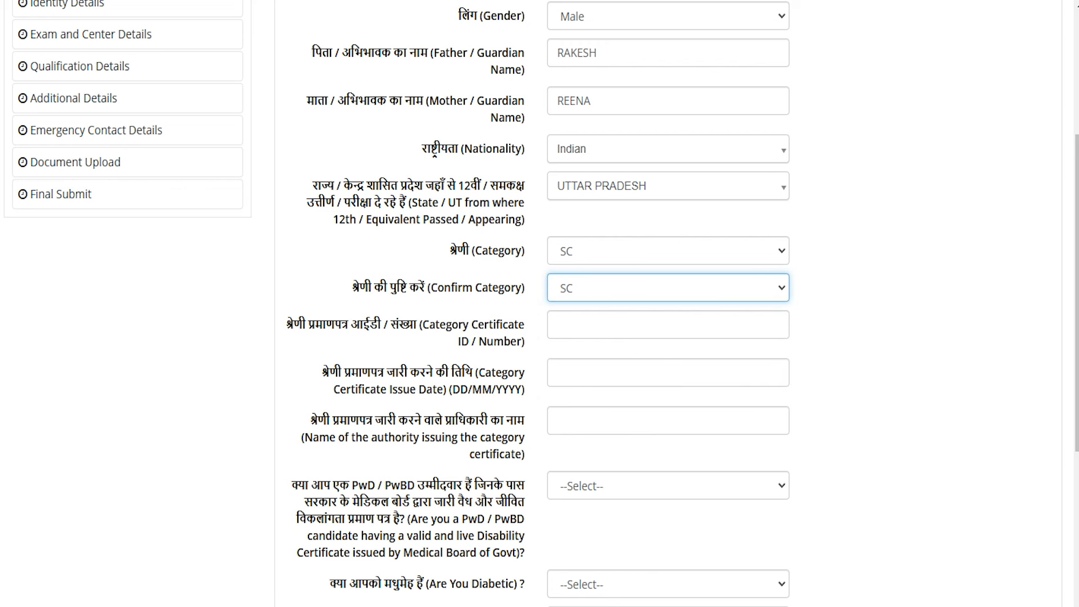
click(567, 325)
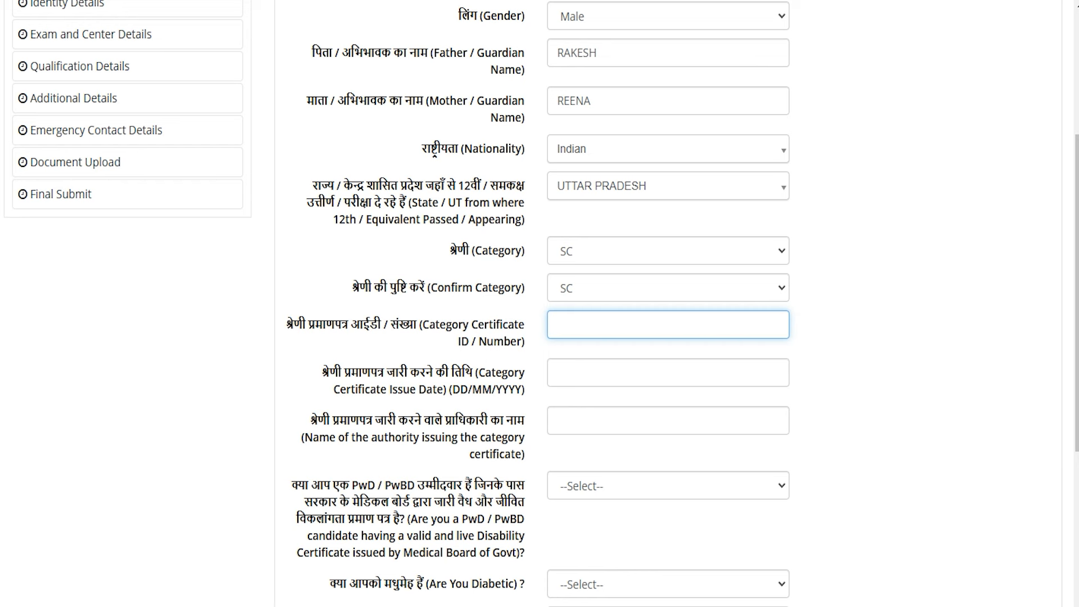
text(123456)
double_click(385, 372)
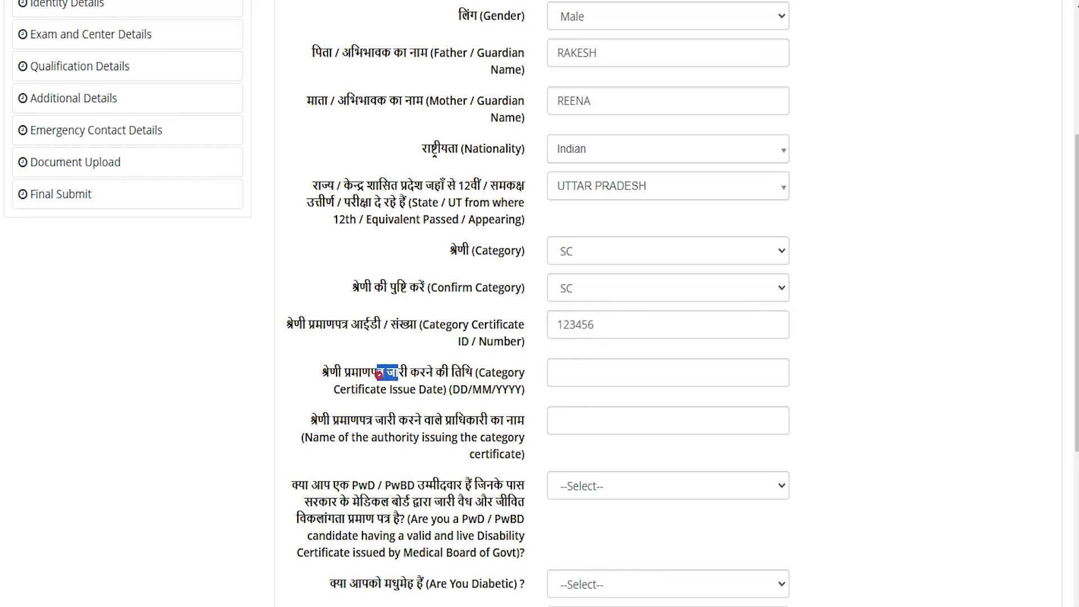
click(589, 372)
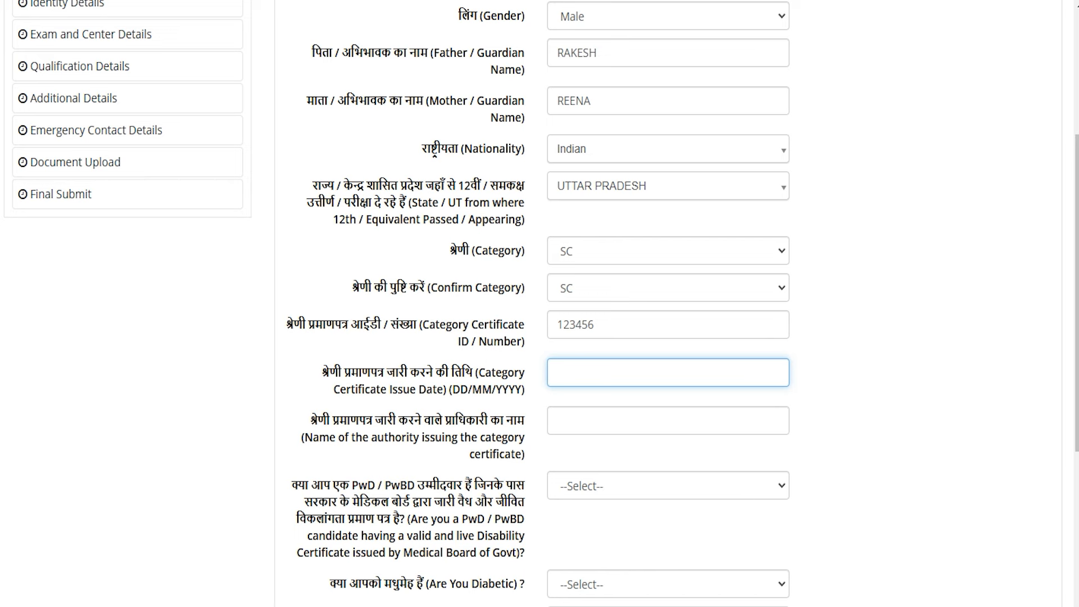
- Fill the certificate's issuing authority and answer No to both PwD/PwBD and diabetic questions
scroll(540, 303, down, 3)
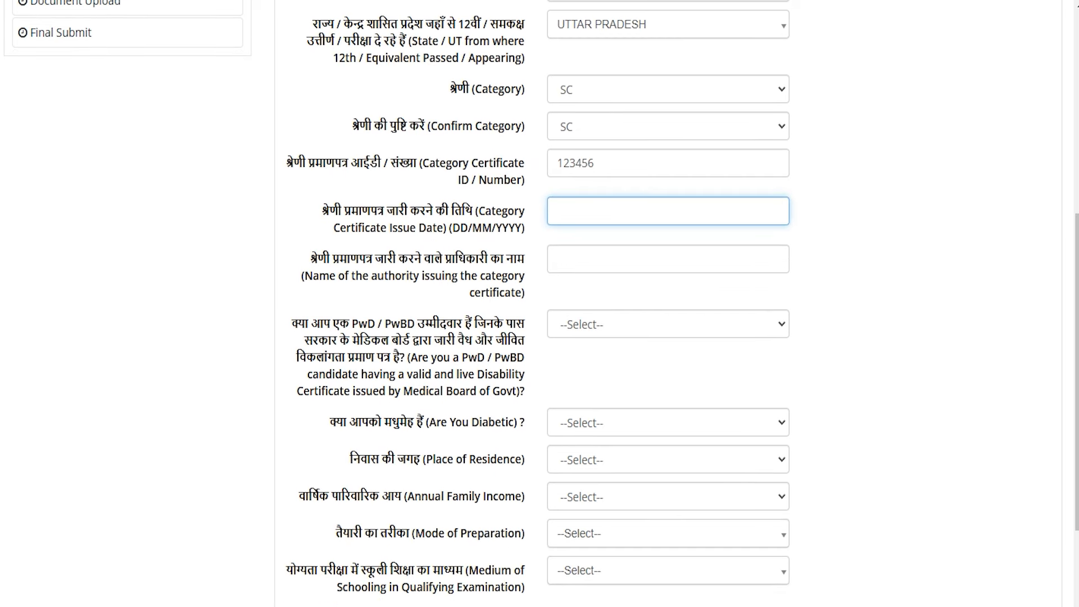
drag(324, 252, 455, 252)
click(558, 252)
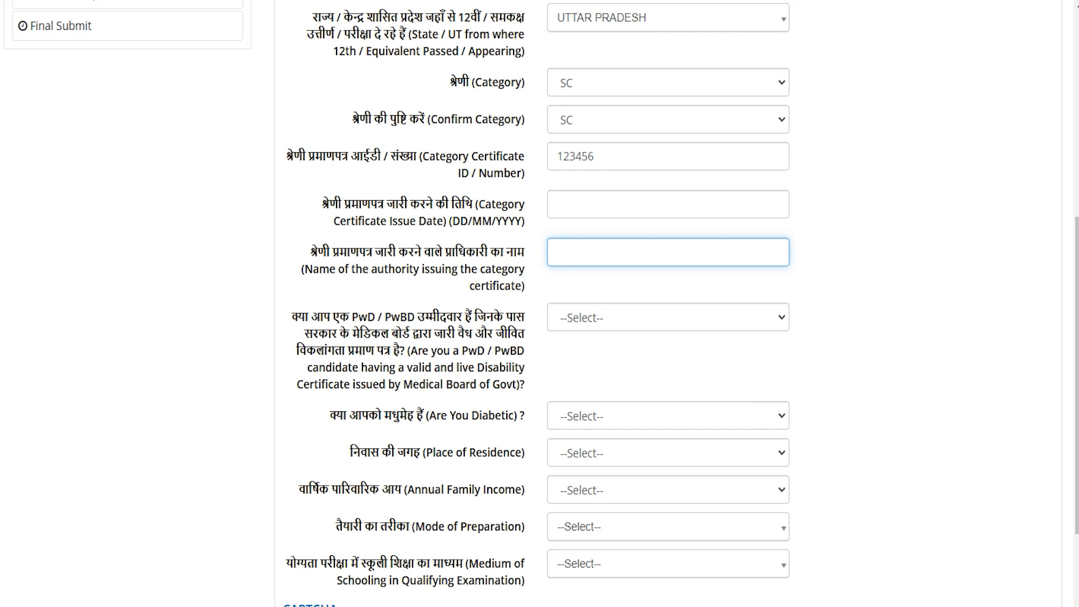
drag(359, 316, 400, 317)
click(579, 316)
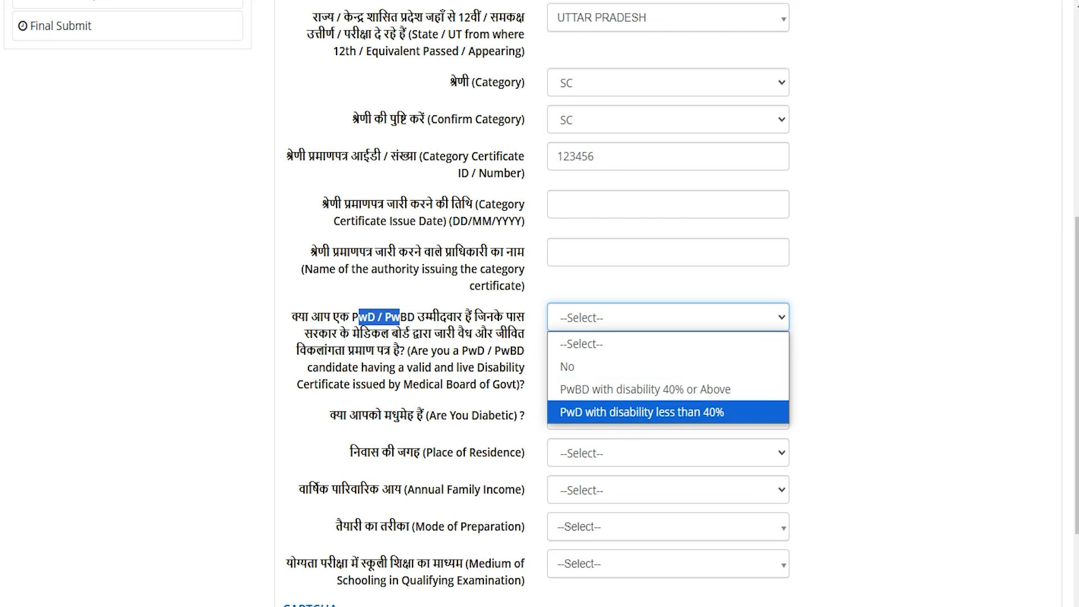
click(578, 371)
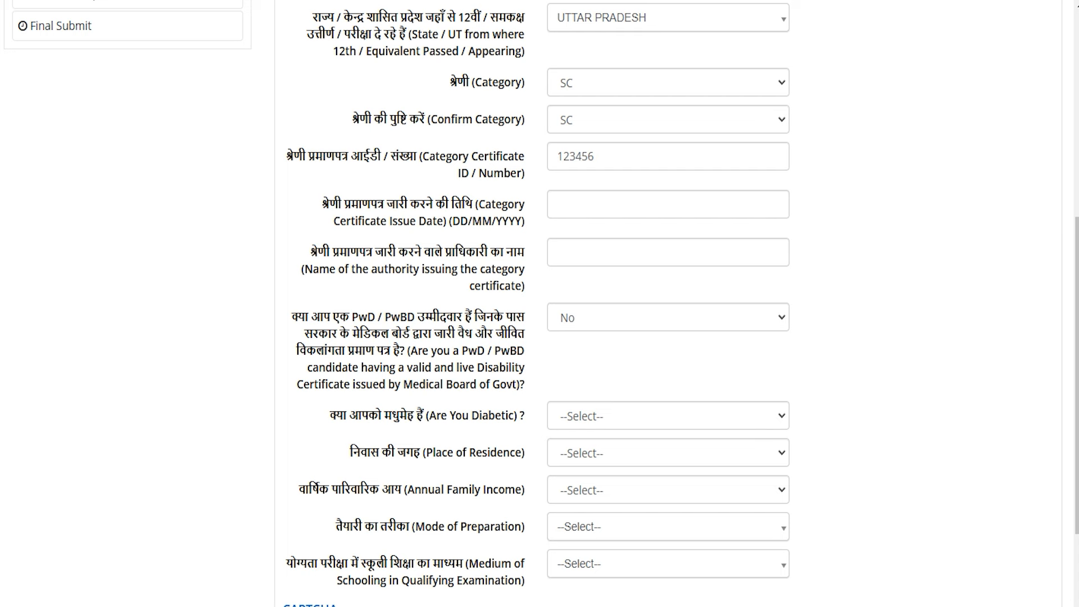
click(605, 413)
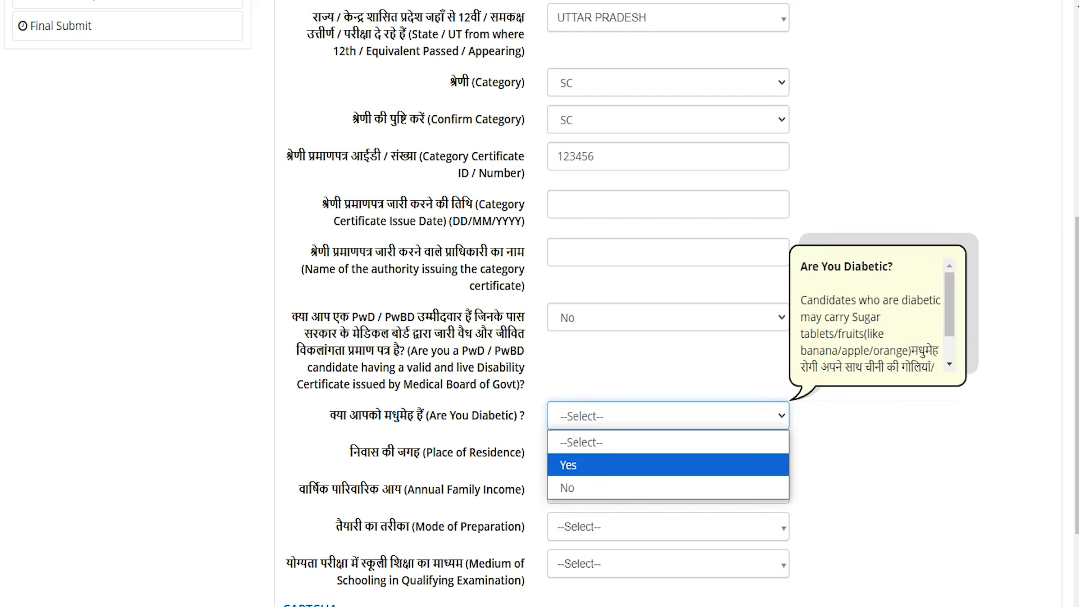
click(581, 463)
click(582, 417)
click(583, 484)
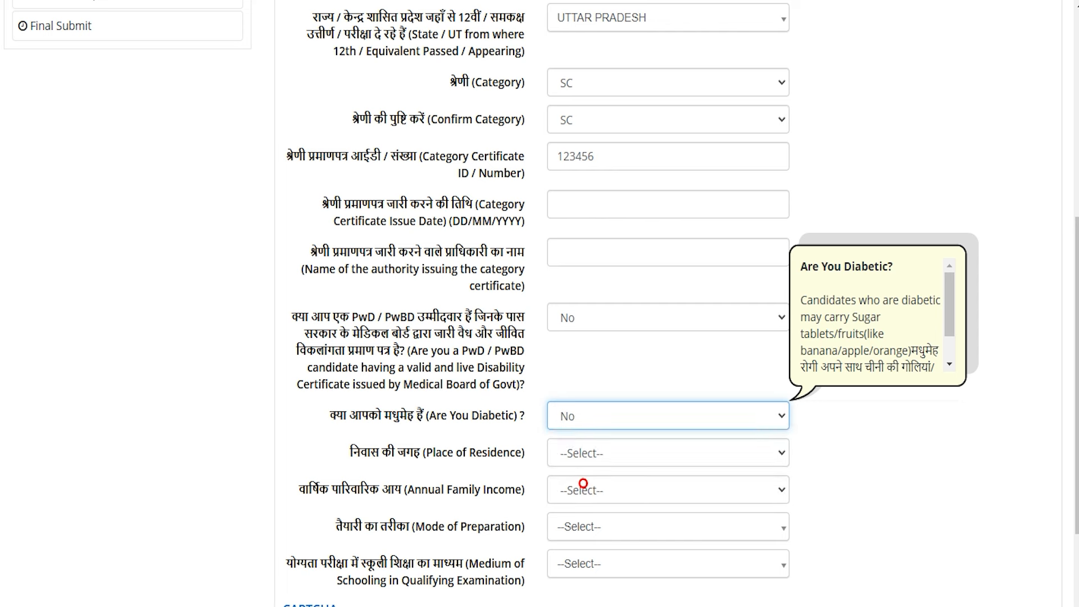
click(613, 453)
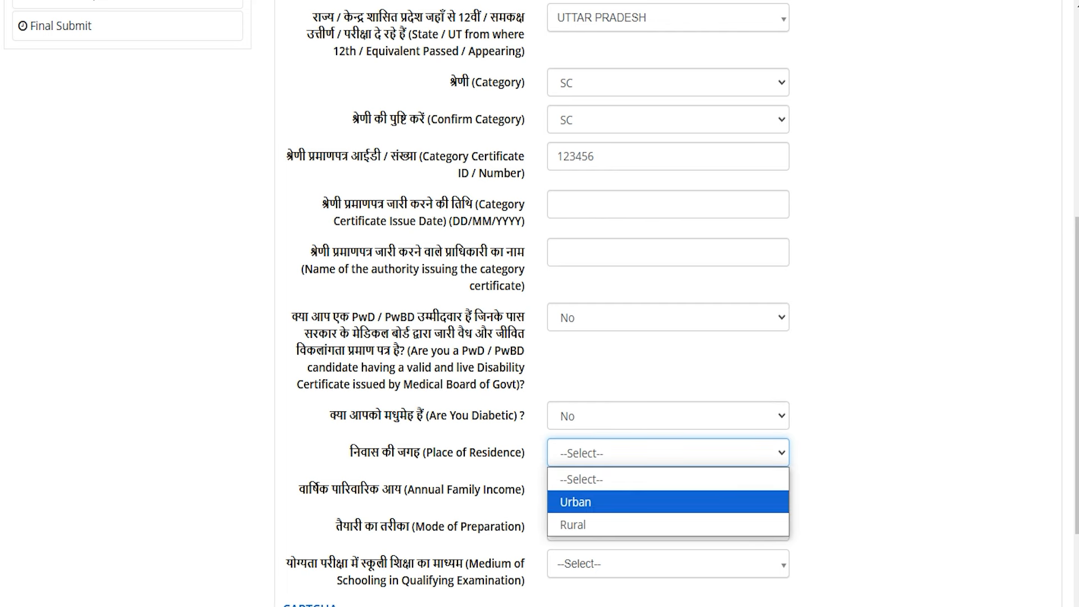
click(579, 526)
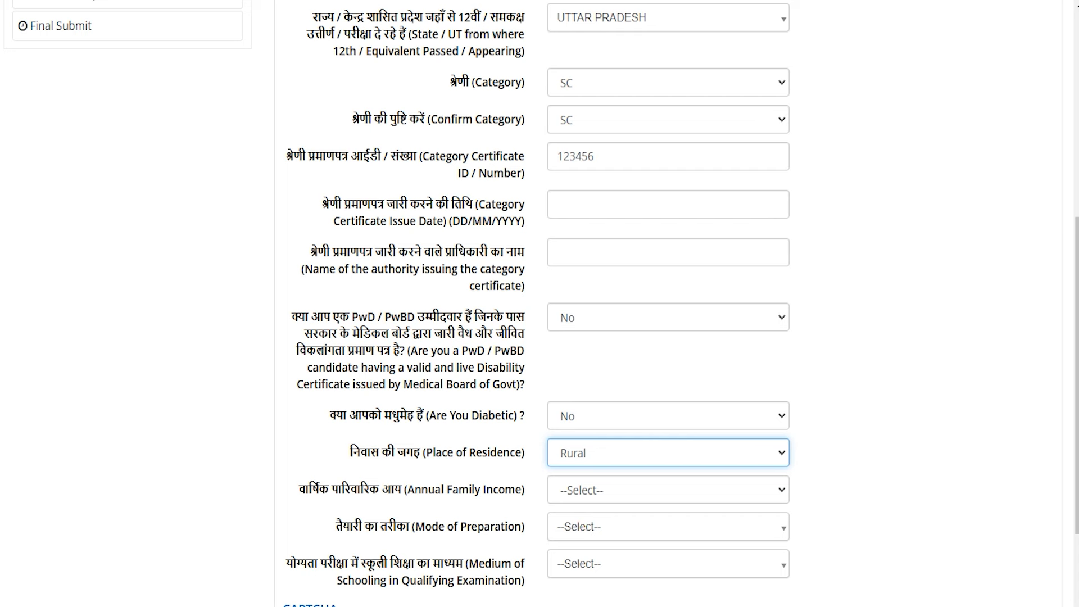
click(583, 492)
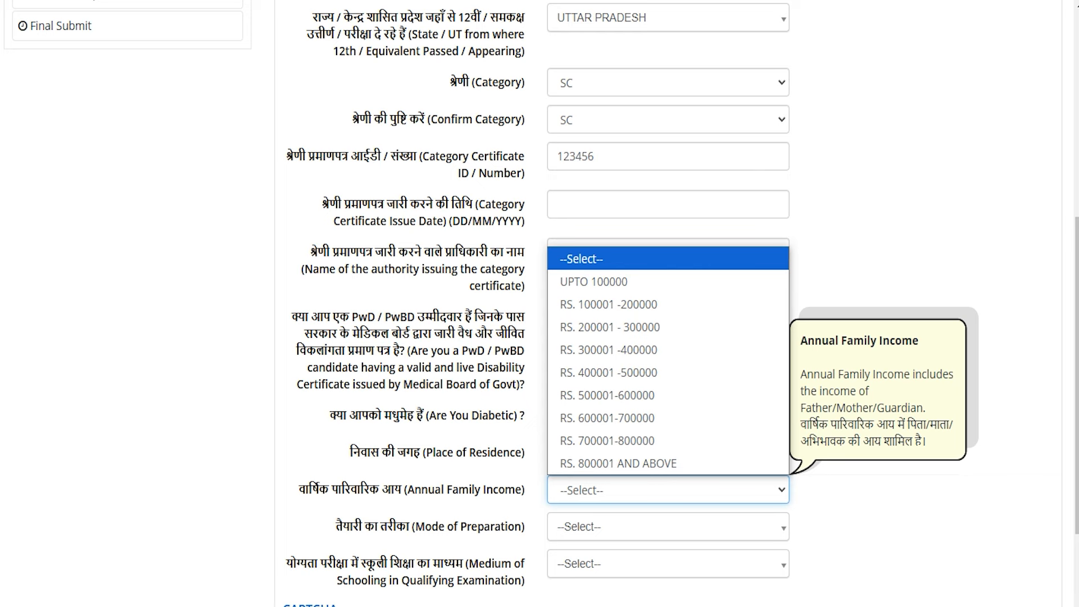
click(628, 350)
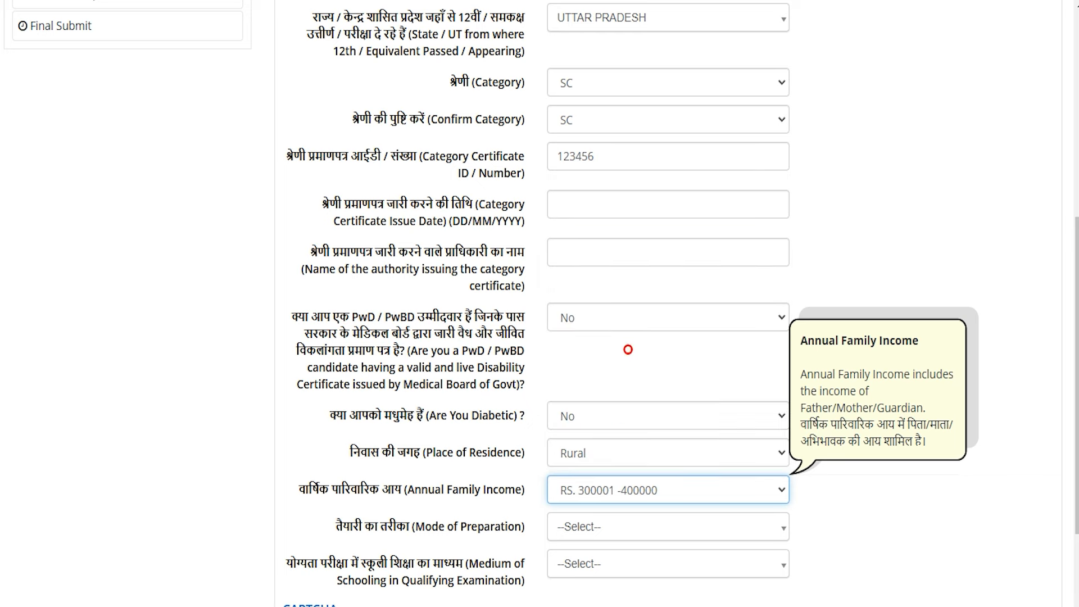
click(619, 529)
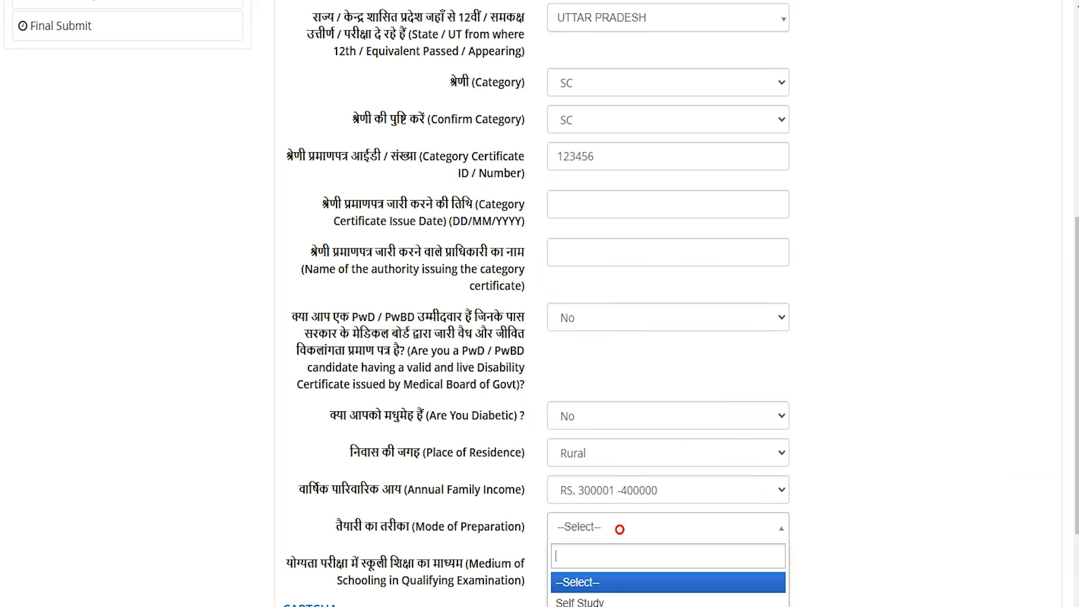
scroll(537, 303, down, 3)
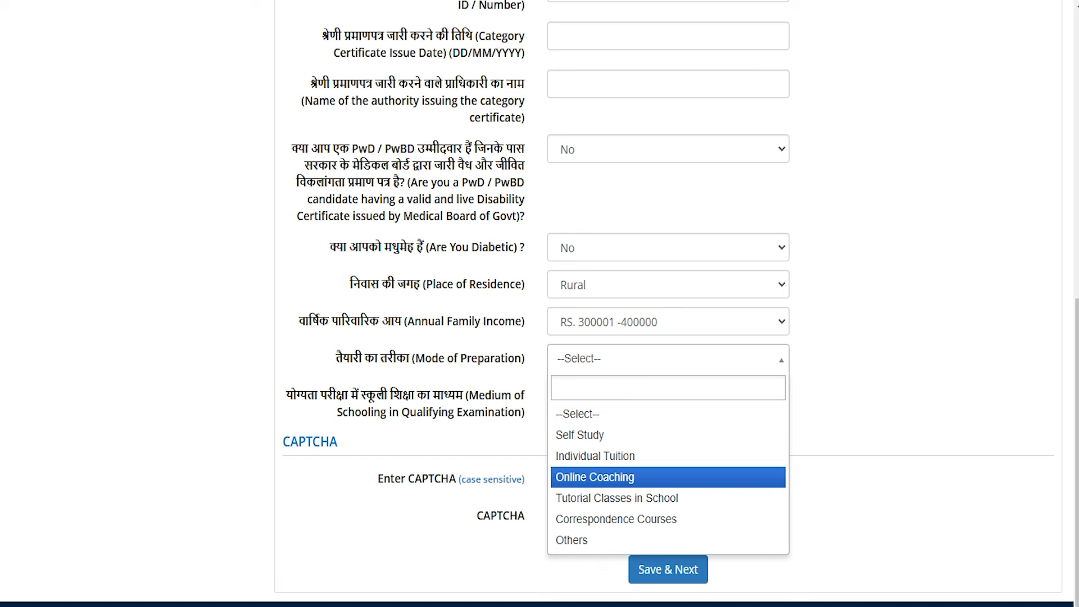
click(610, 456)
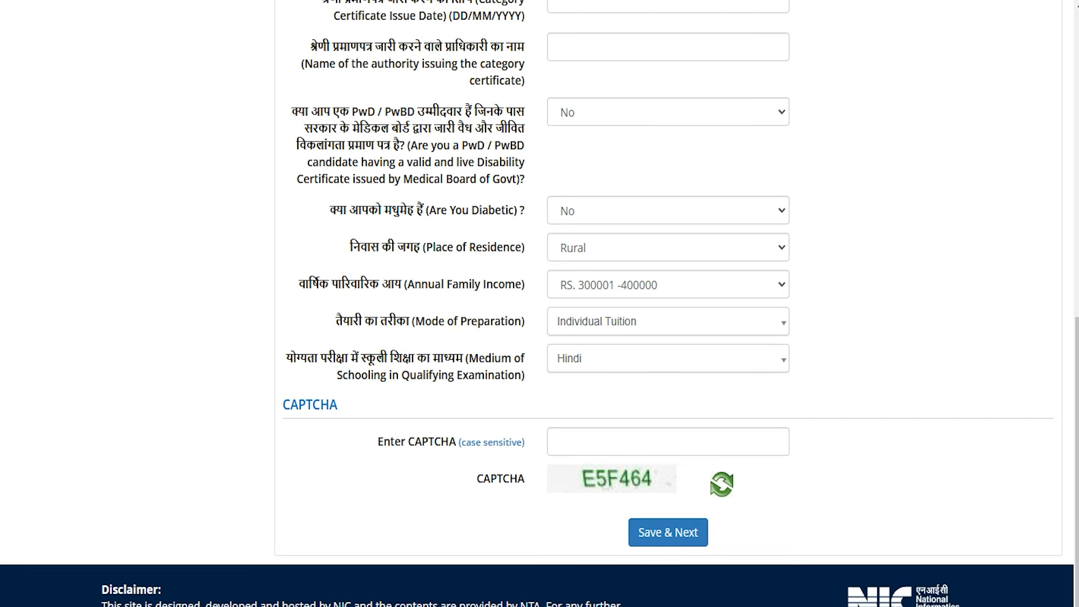
drag(319, 359, 433, 359)
click(579, 359)
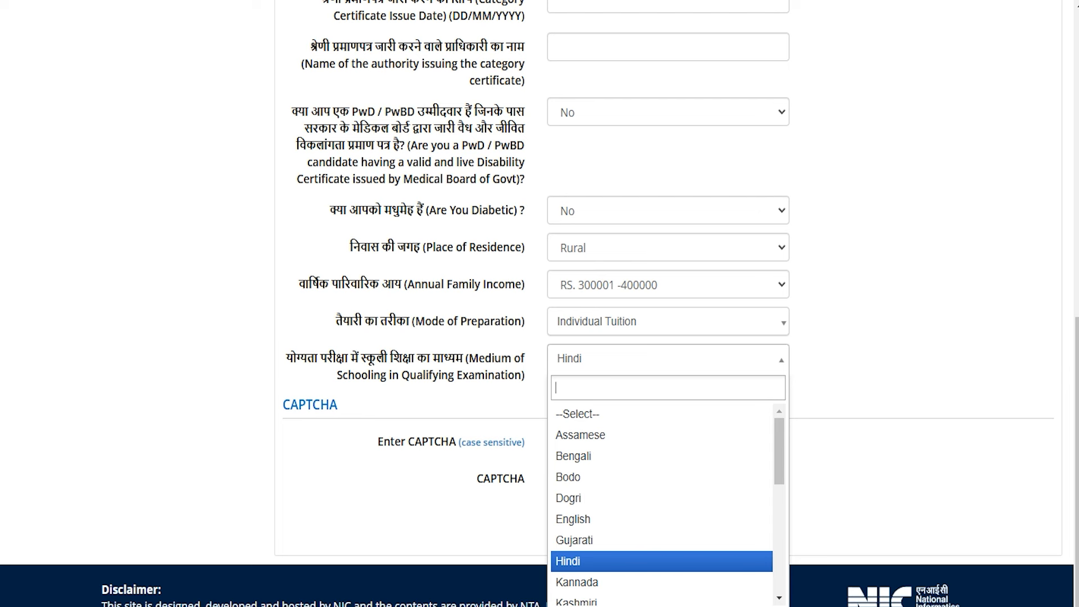
click(580, 560)
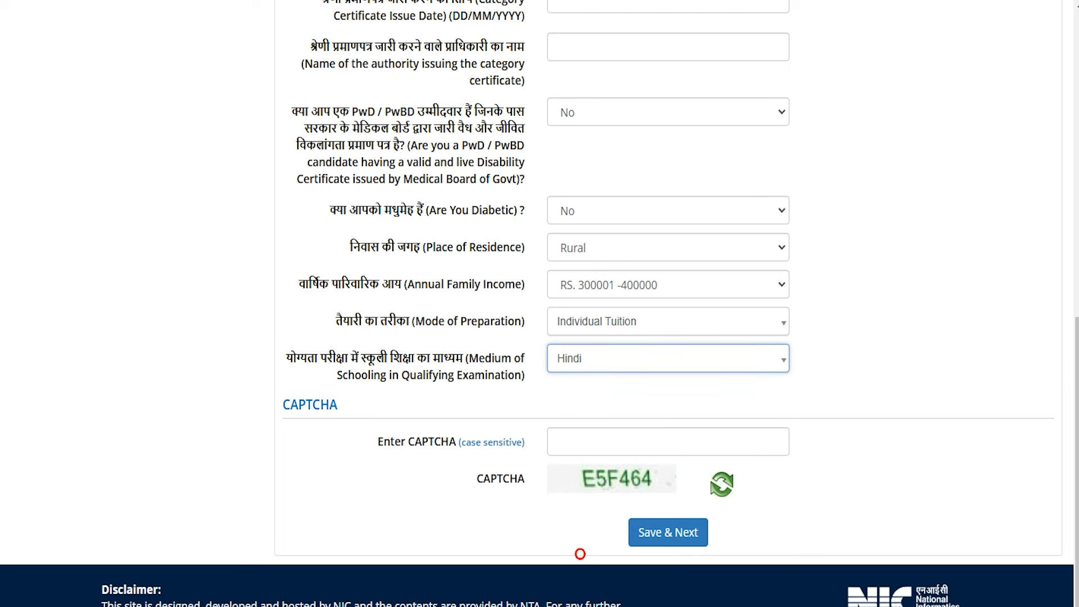
click(595, 442)
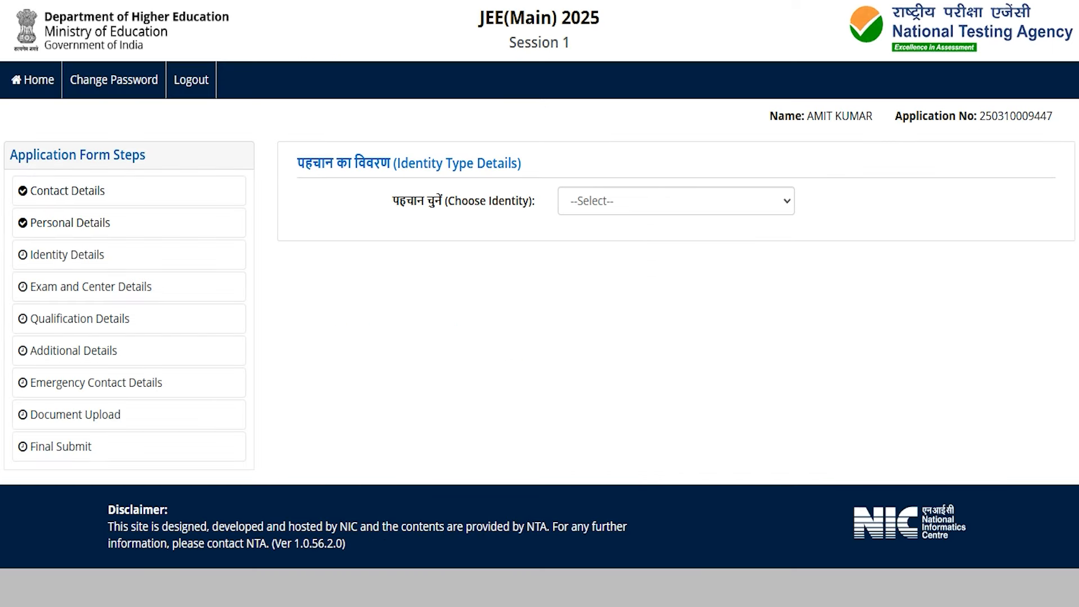
- Choose Aadhaar as the identity type and give consent to share the Aadhaar number
click(607, 203)
key(Down)
key(Down)
key(Down)
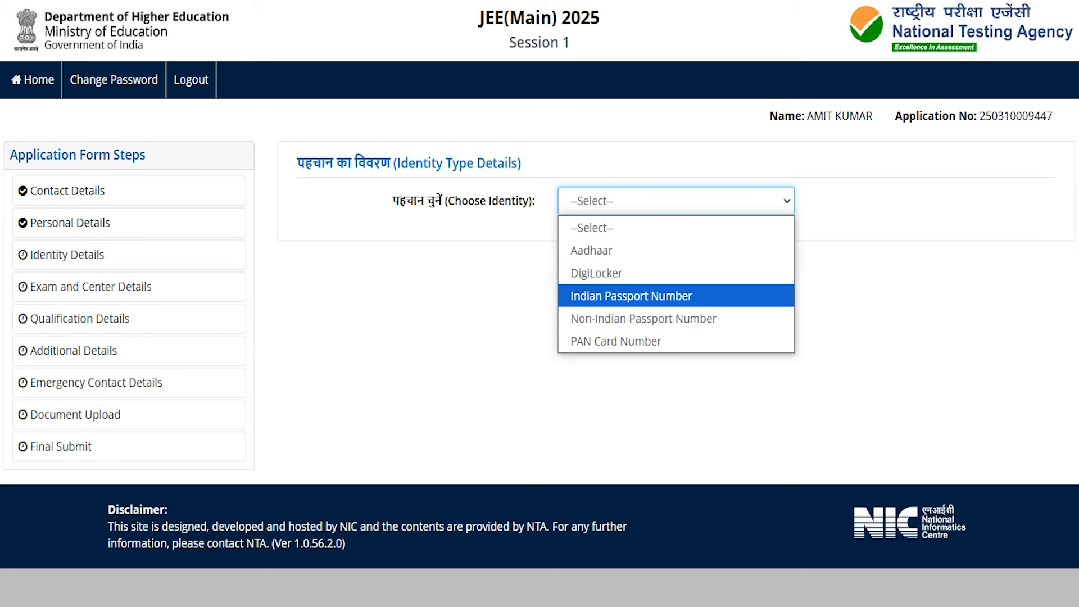
key(Down)
key(Up)
key(Up)
key(Up)
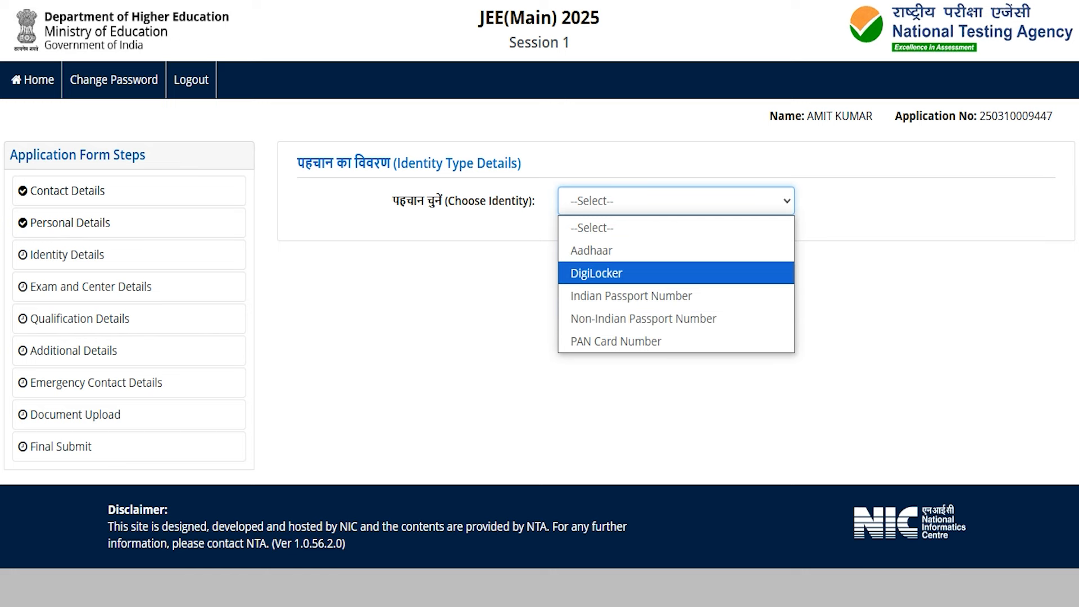
key(Return)
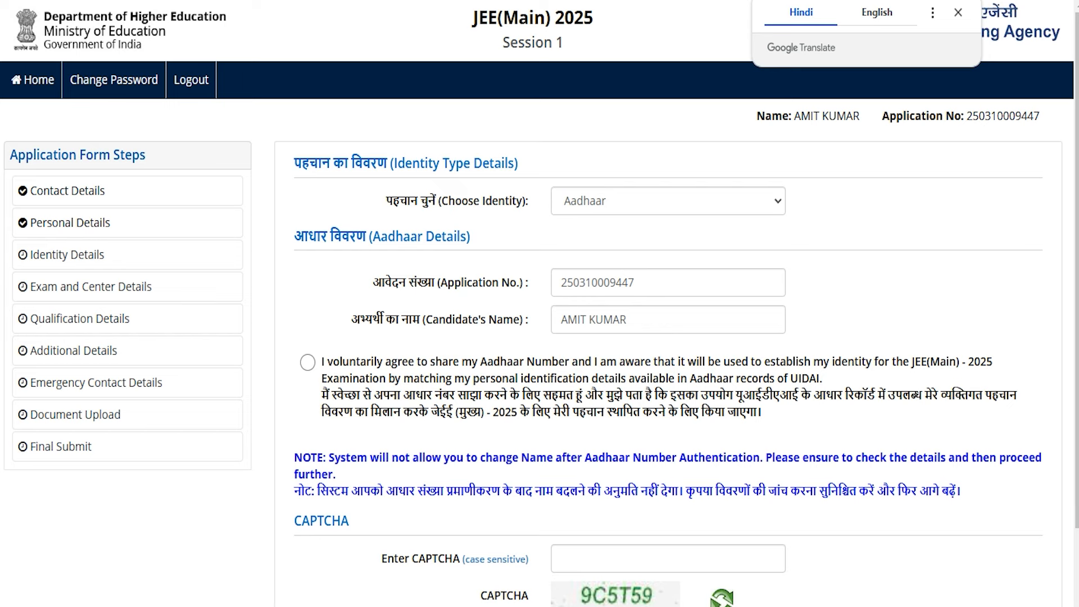
click(307, 362)
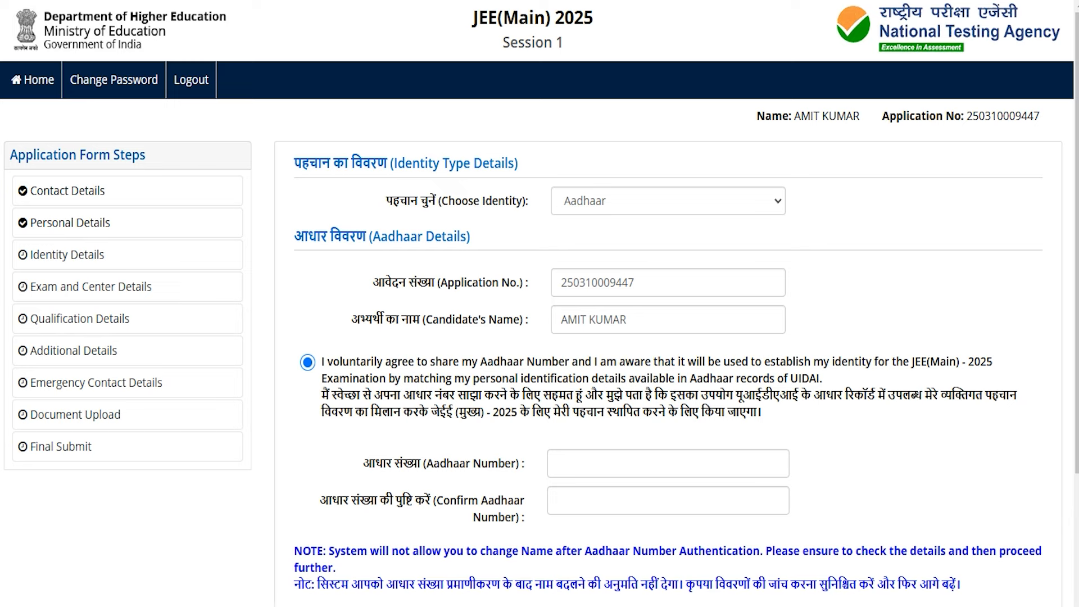
- Enter and confirm the Aadhaar number, then fill in the CAPTCHA
click(574, 457)
scroll(574, 456, down, 3)
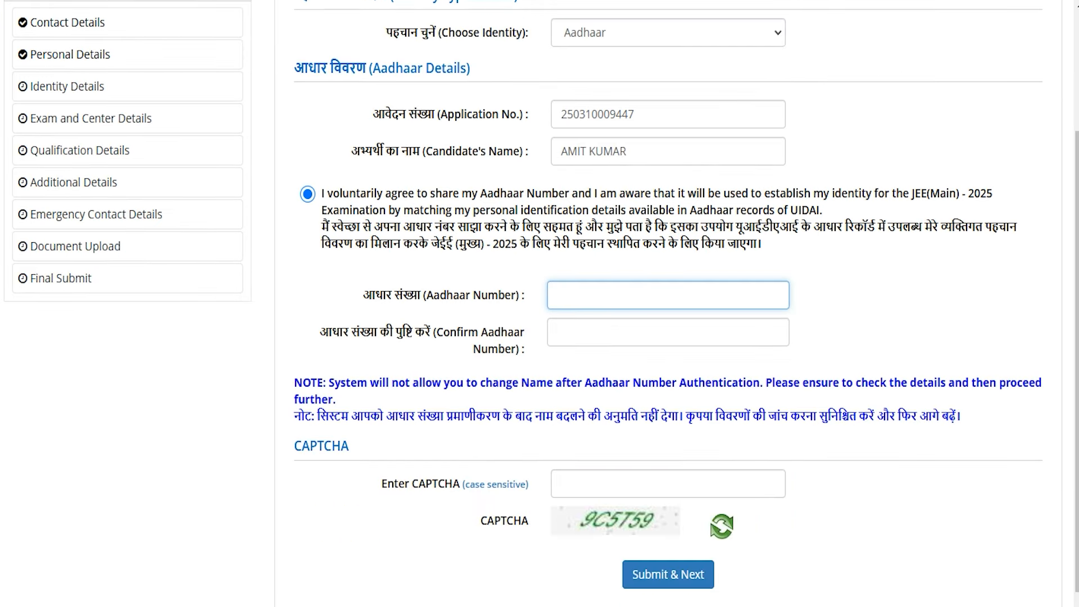
click(574, 336)
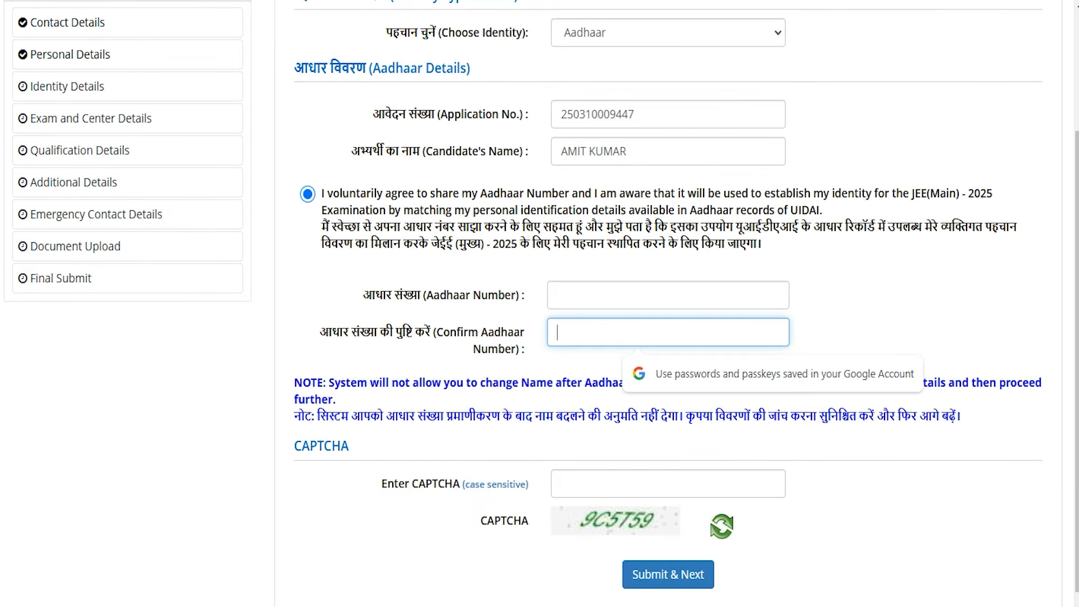
click(604, 475)
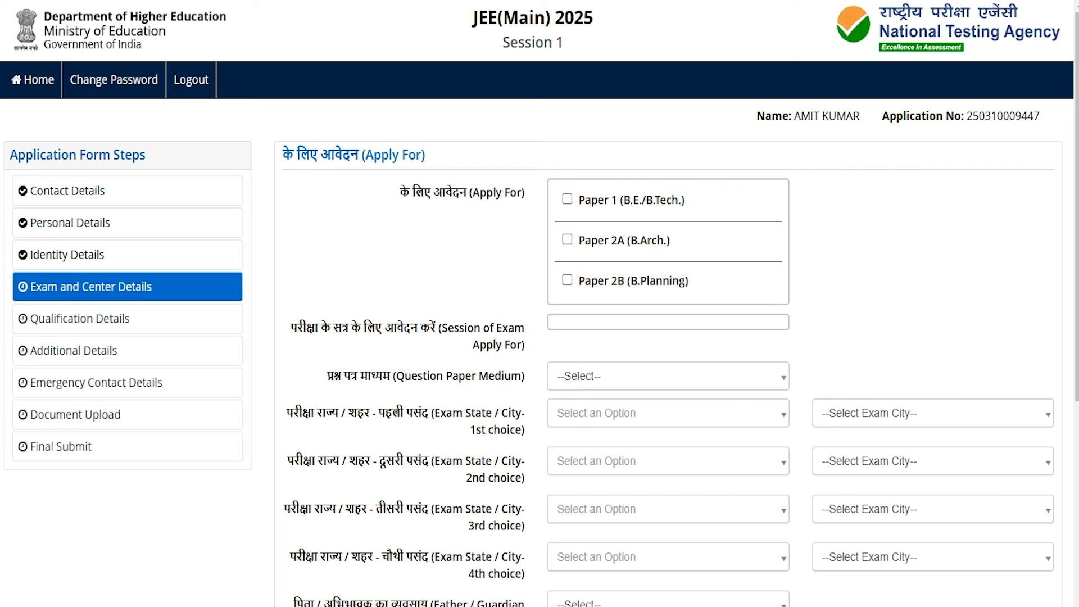
- Apply for Paper 1 (B.E./B.Tech.) only, with Session 1 ticked
click(568, 199)
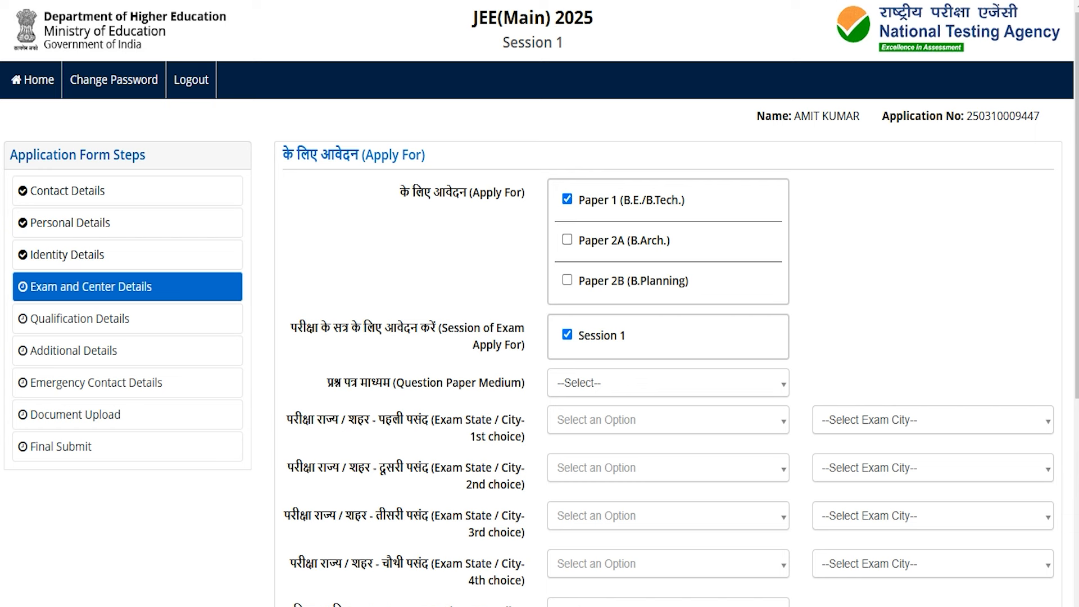
click(567, 239)
click(567, 279)
click(567, 279)
click(567, 240)
click(609, 340)
click(608, 340)
- Choose Hindi as the question paper medium
click(590, 382)
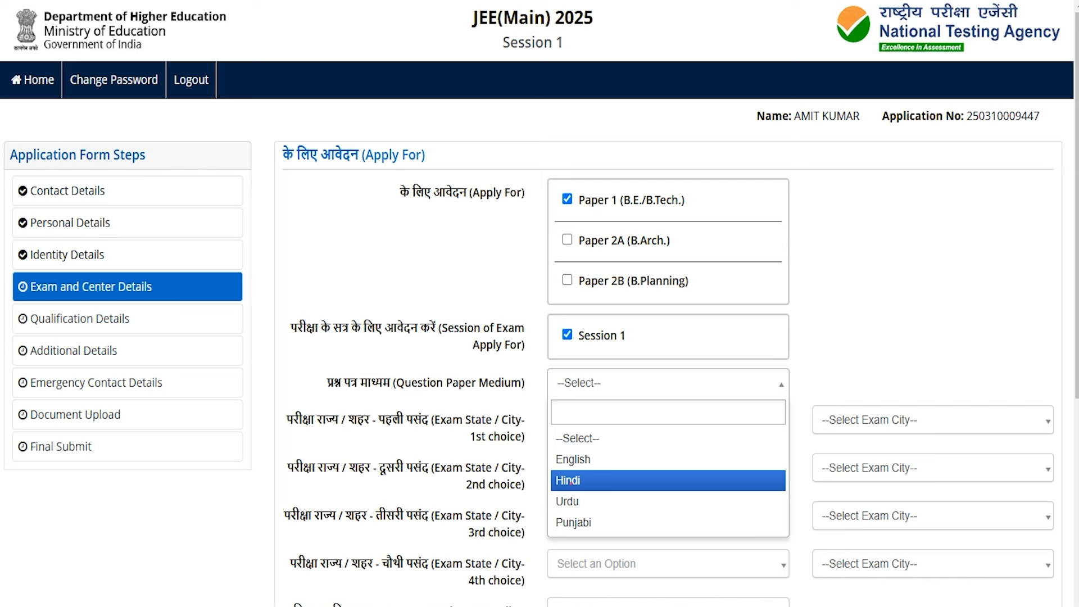
click(569, 481)
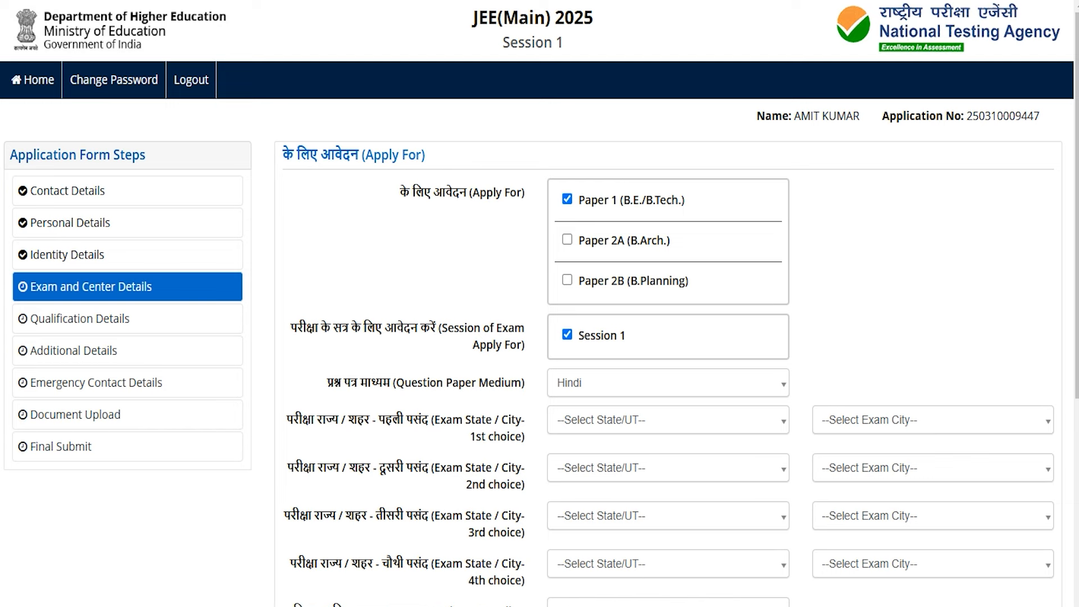
scroll(539, 337, down, 2)
scroll(540, 338, down, 2)
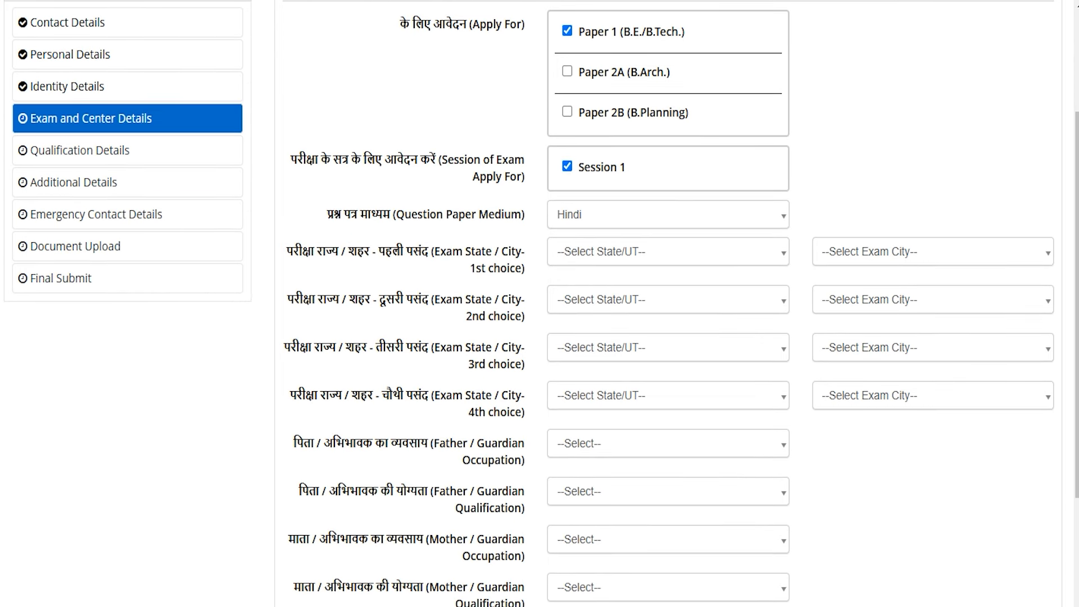
- Set the first exam city choice to UTTAR PRADESH, AZAMGARH
click(606, 251)
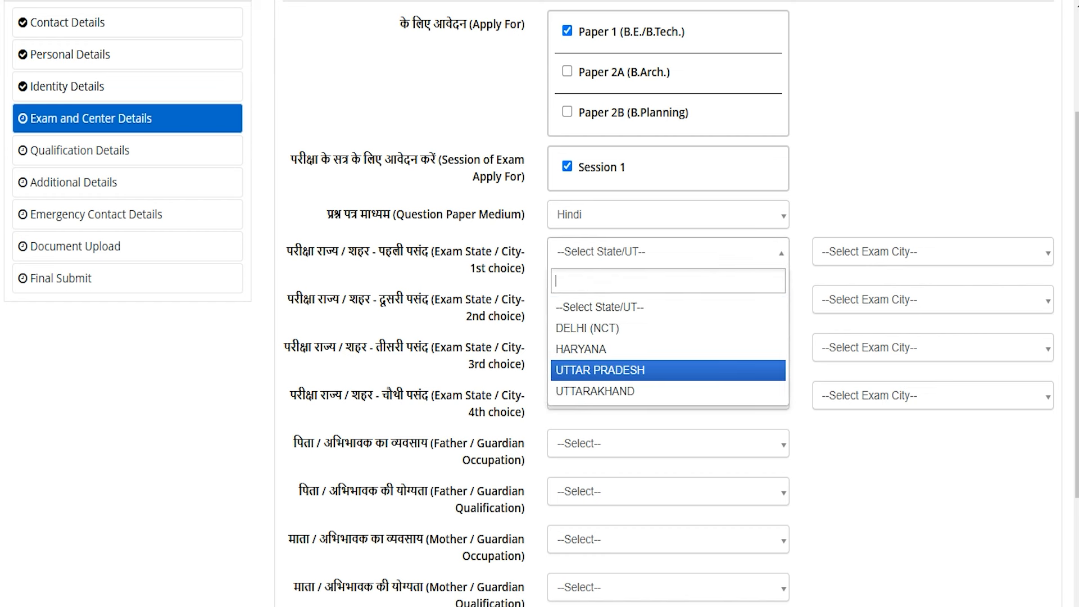
click(603, 368)
click(843, 251)
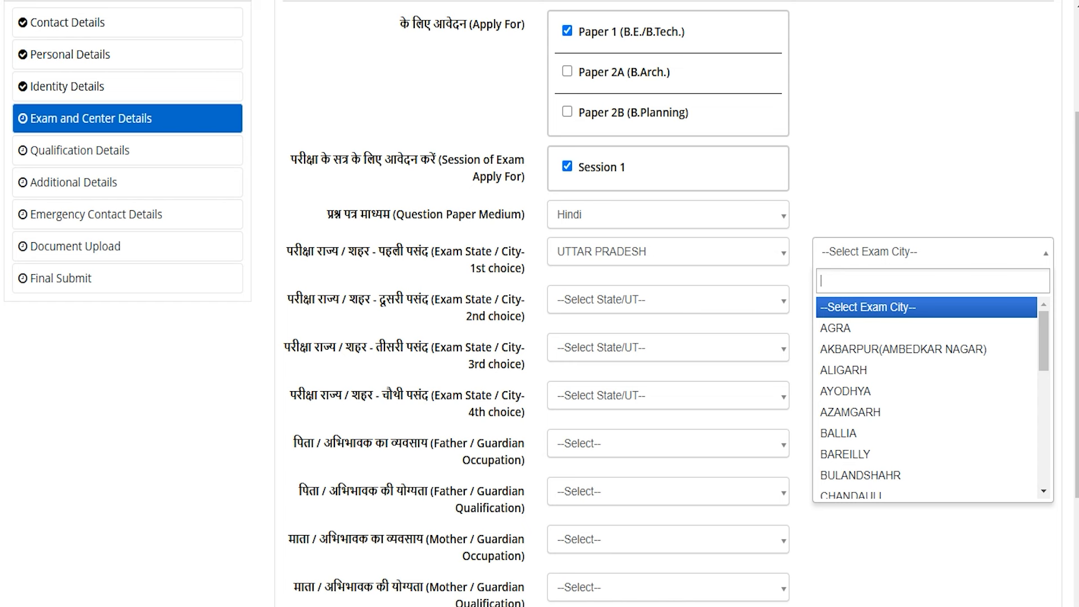
click(849, 411)
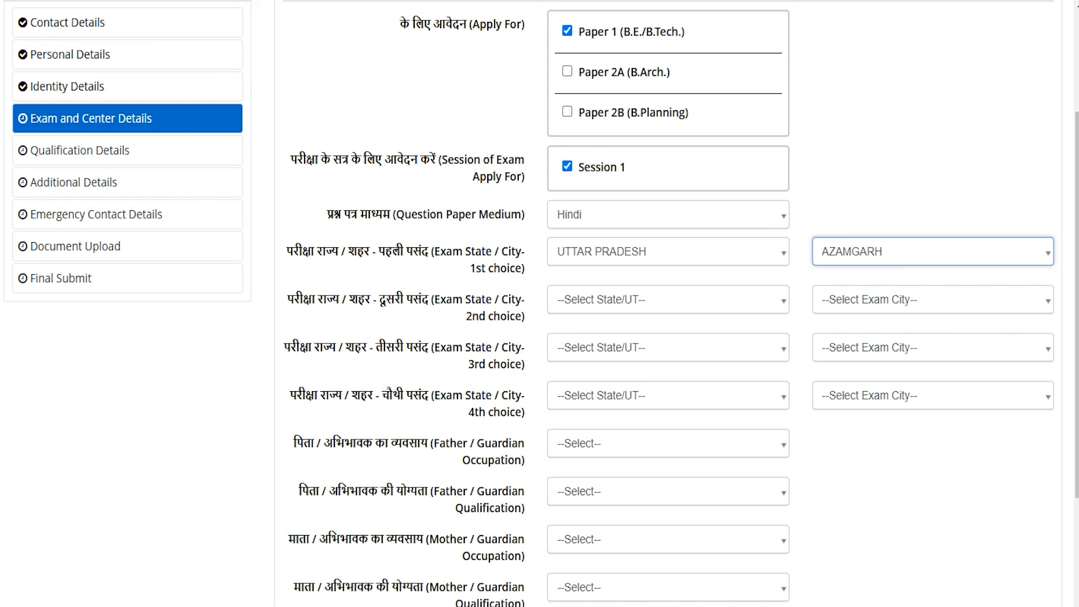
- Set the second exam city choice to UTTAR PRADESH, AYODHYA
click(602, 299)
key(Down)
key(Down)
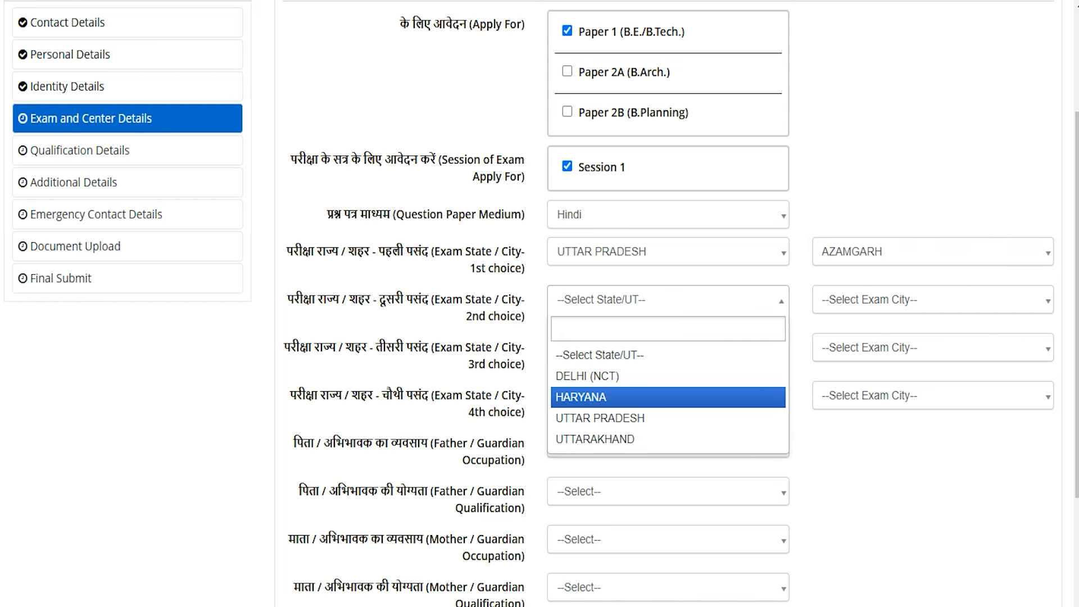
click(605, 417)
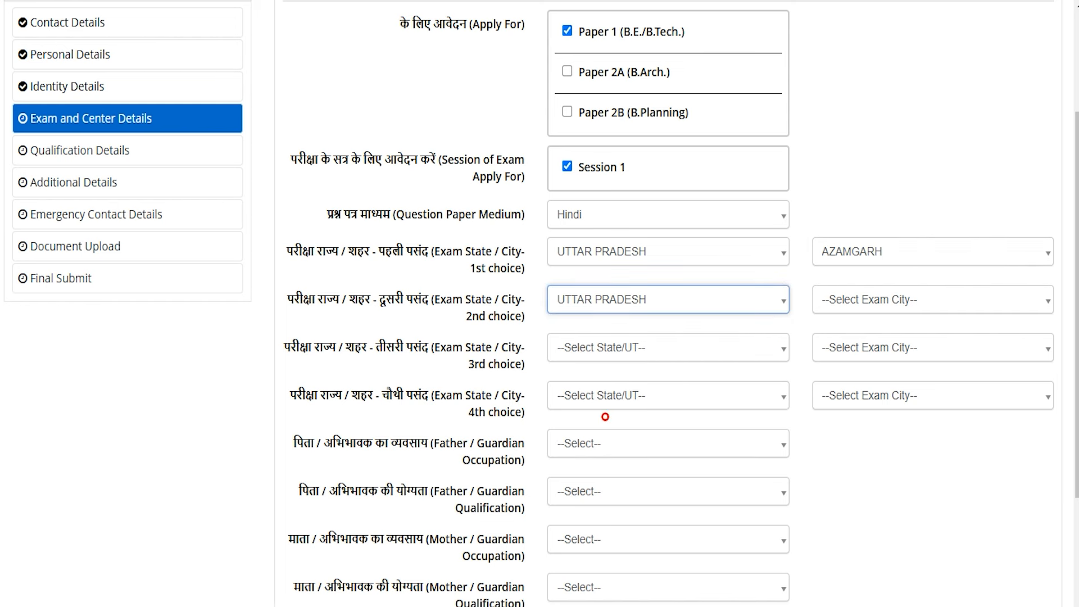
click(842, 302)
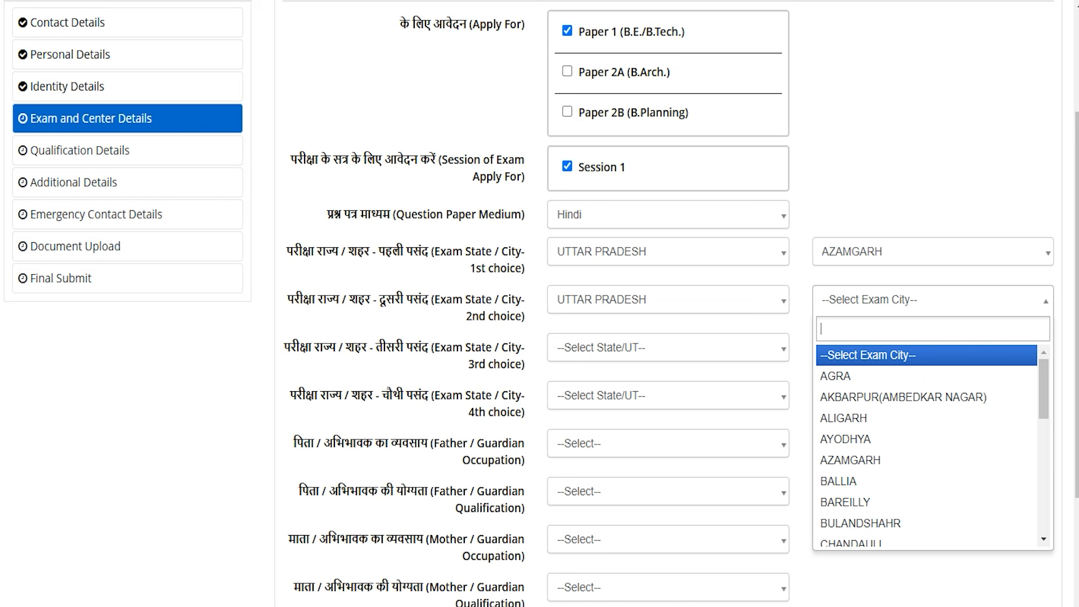
click(854, 440)
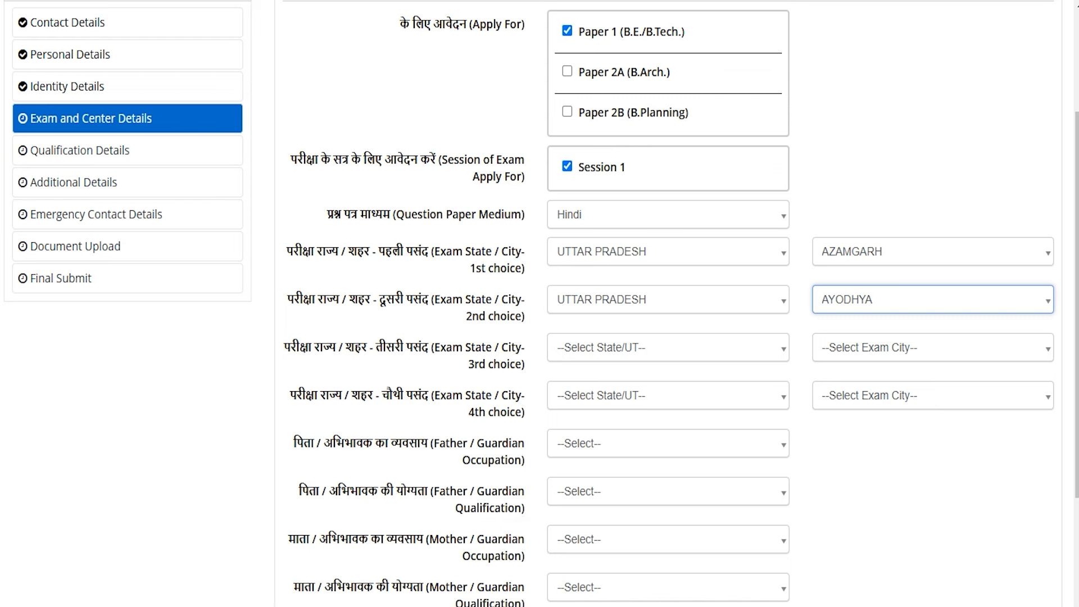
- Set the father's occupation to AGRICULTURE and qualification to GRADUATE
drag(439, 444, 314, 444)
scroll(669, 338, down, 3)
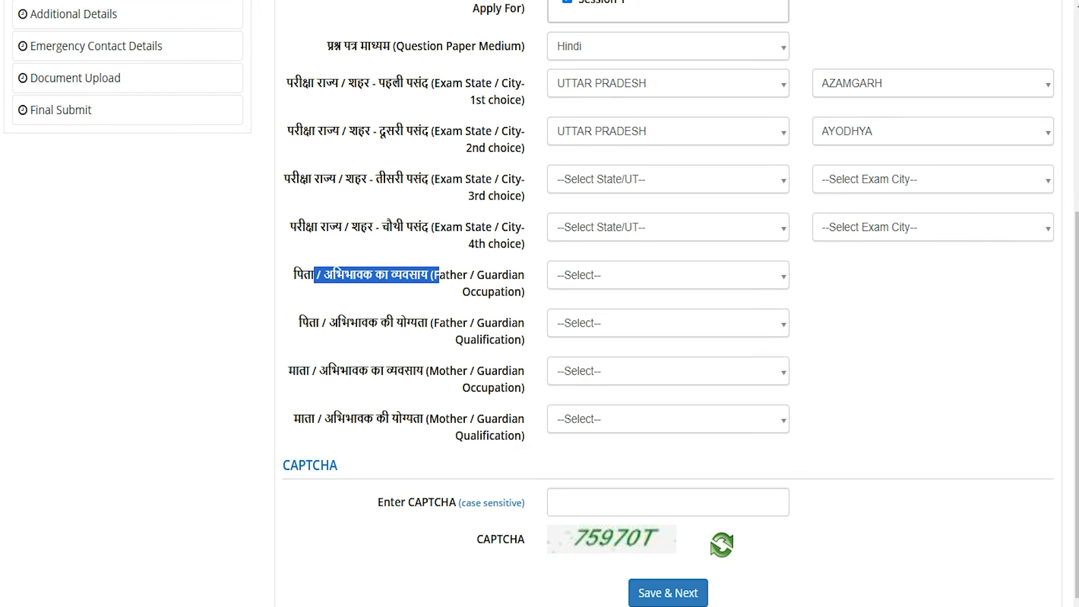
click(579, 275)
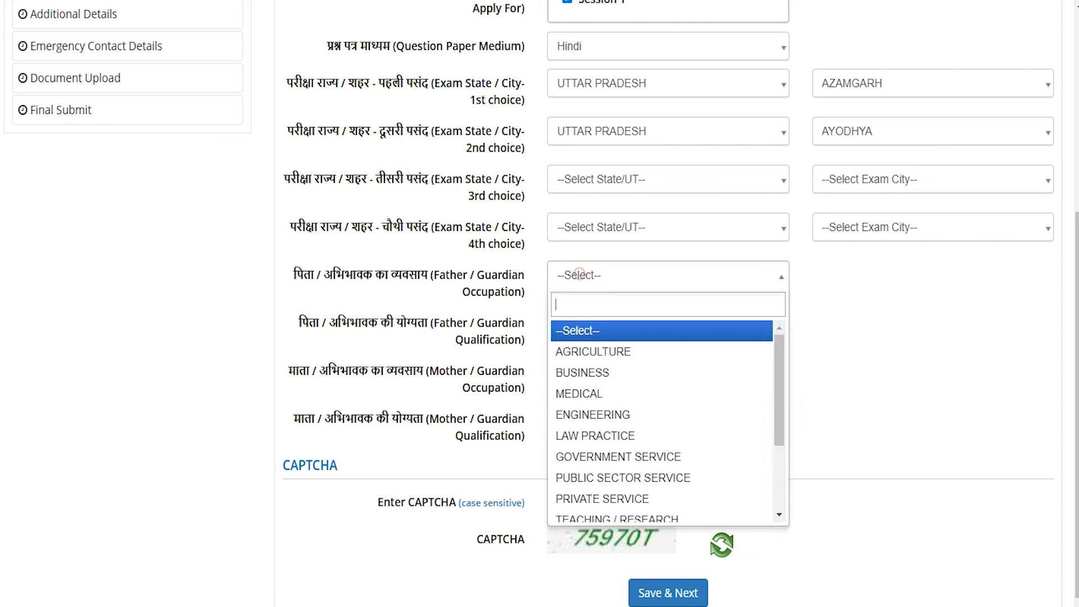
click(593, 352)
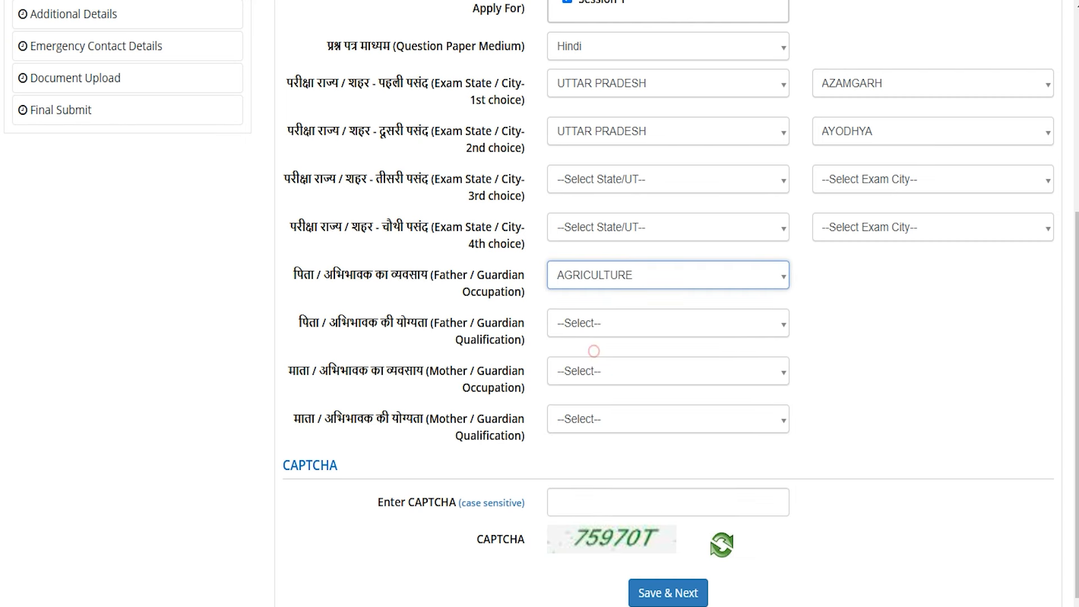
click(585, 324)
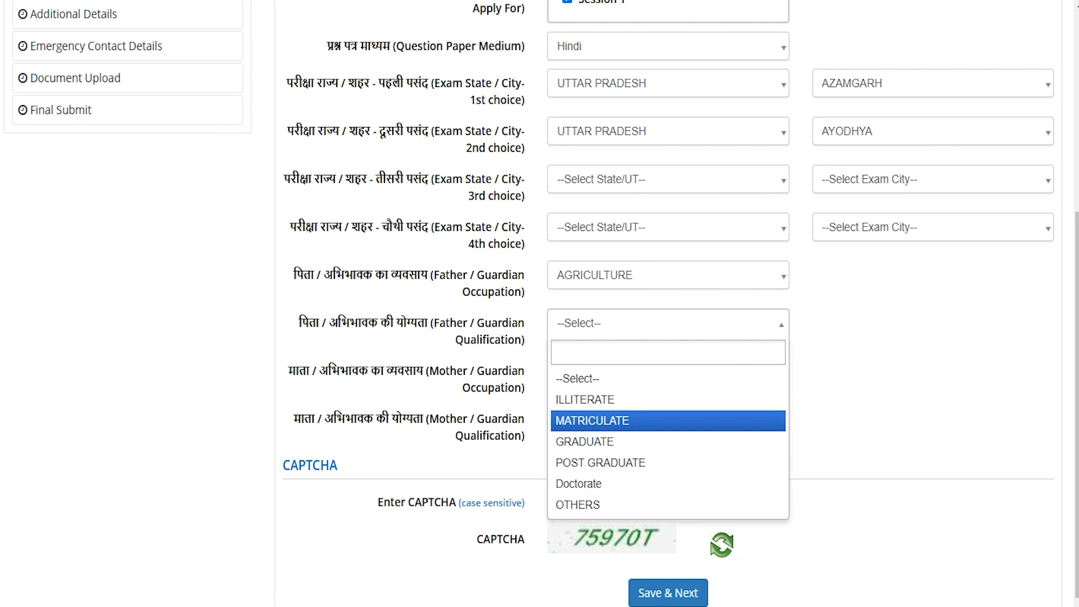
click(586, 438)
- Set the mother's occupation to AGRICULTURE and qualification to MATRICULATE, then fill in the CAPTCHA
drag(417, 371, 340, 371)
click(569, 370)
click(578, 443)
click(573, 420)
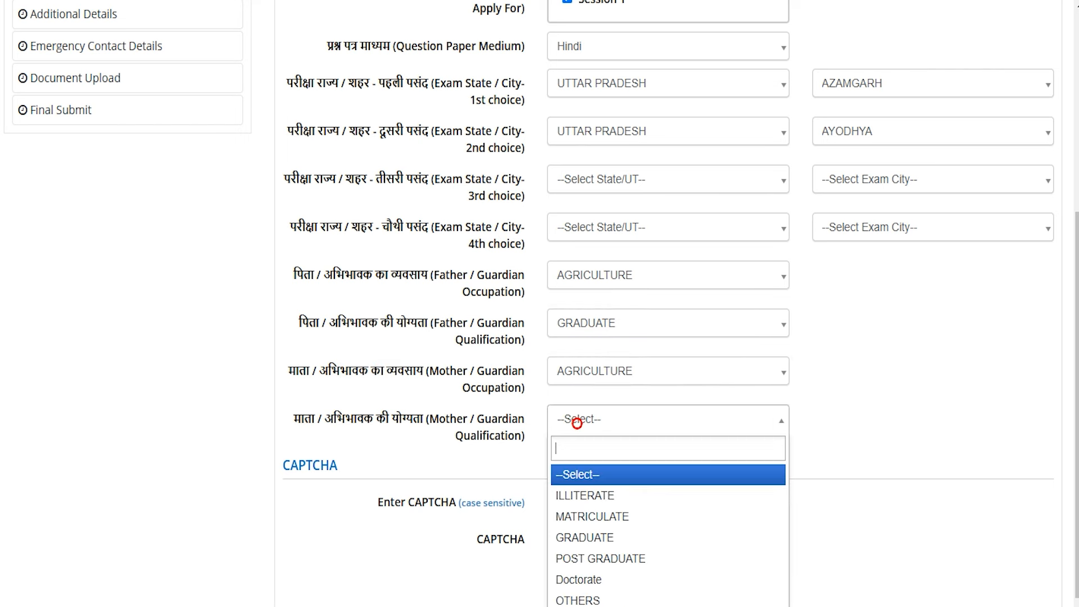
click(579, 511)
scroll(540, 303, down, 1)
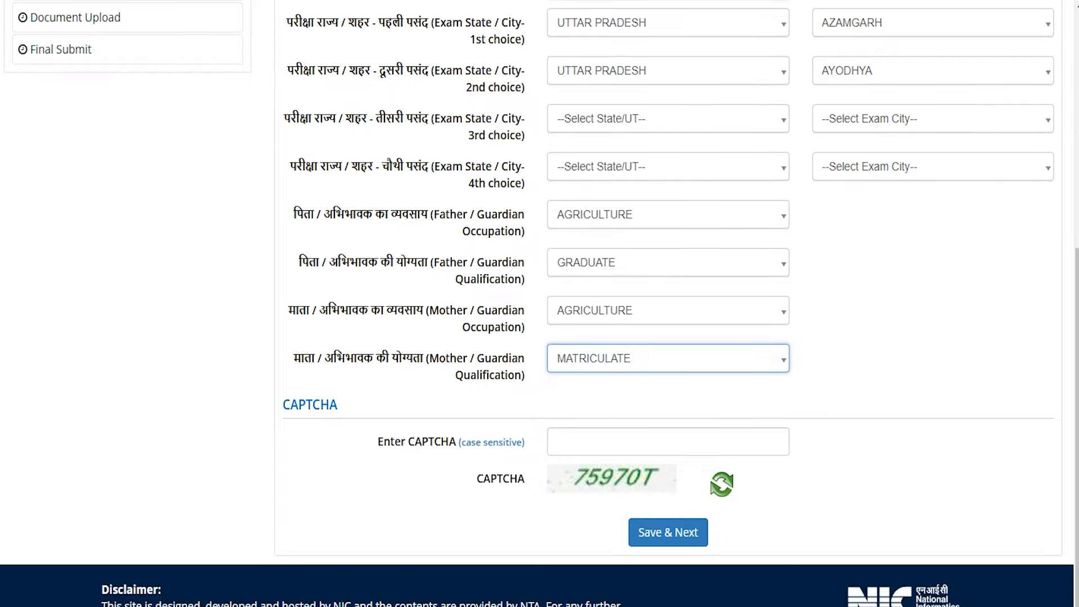
click(608, 447)
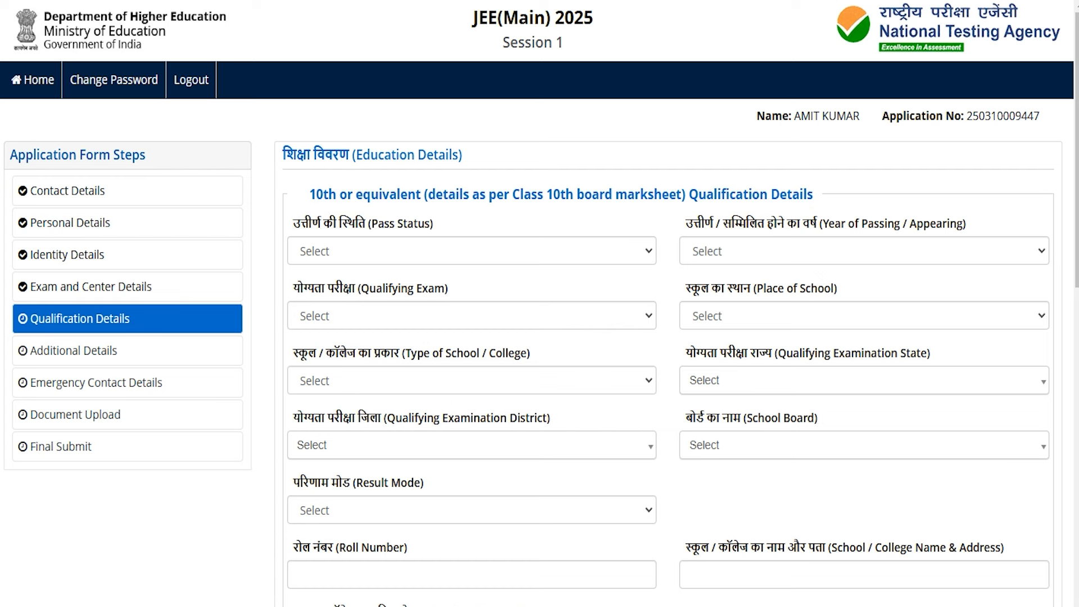
- Mark the 10th as Passed in 2020, exam 10th or Equivalent, school in a Rural area
drag(329, 194, 662, 194)
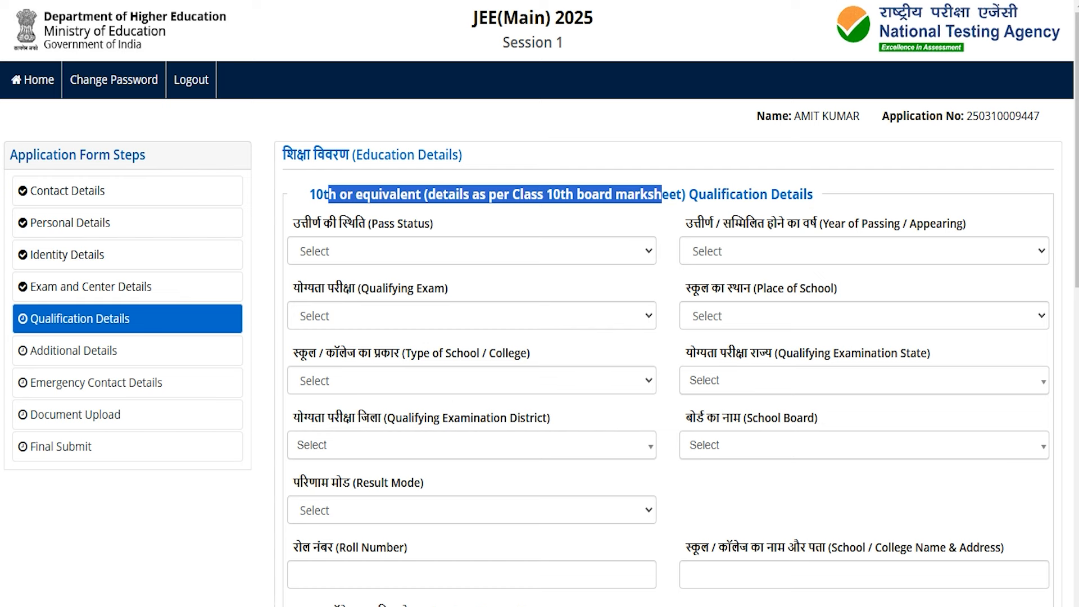
click(371, 252)
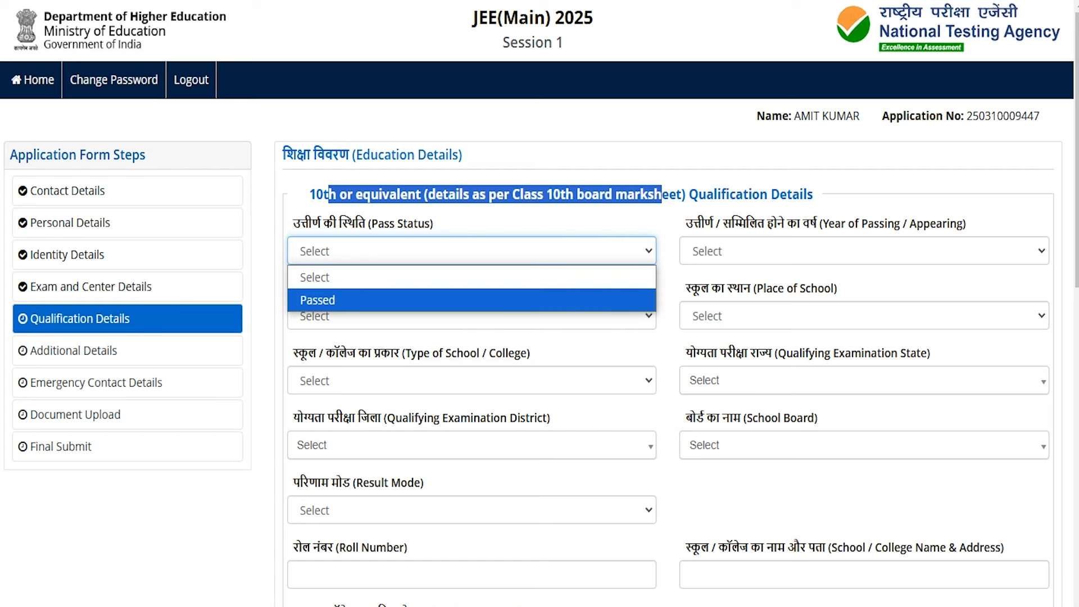
click(348, 299)
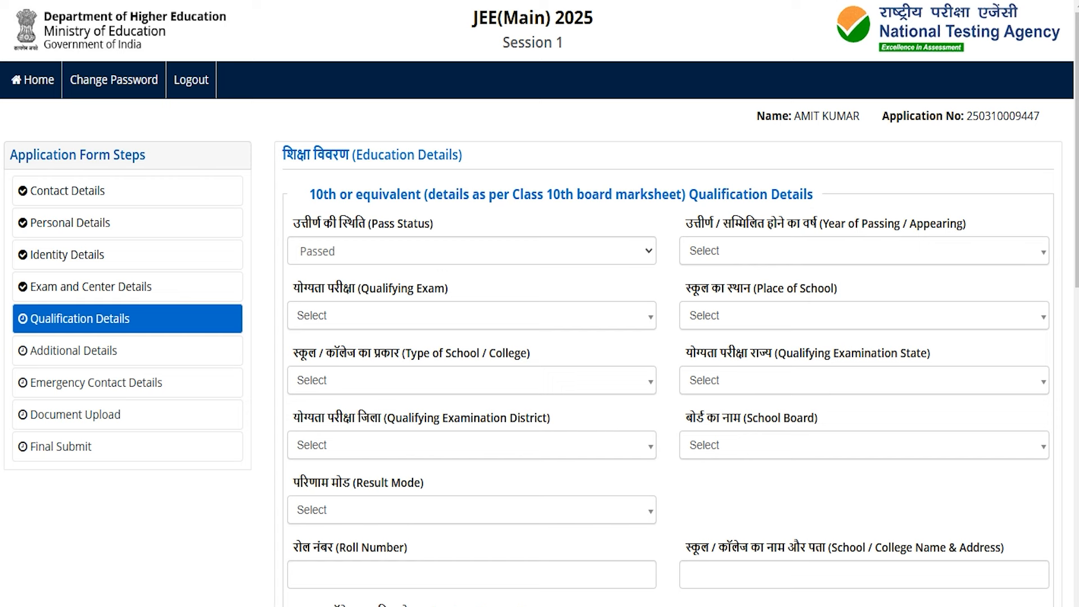
click(750, 251)
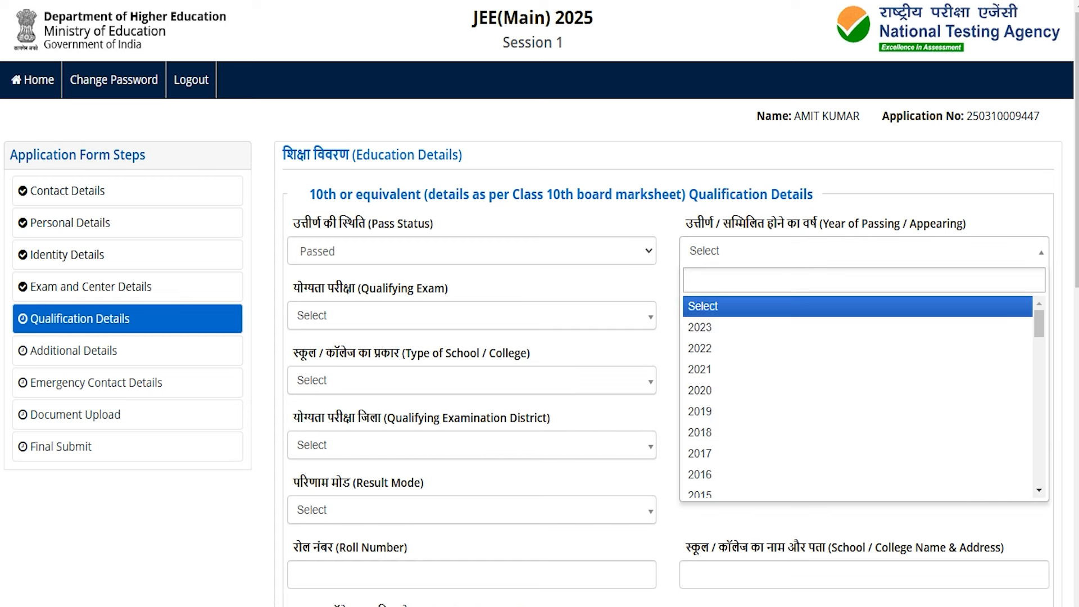
click(725, 389)
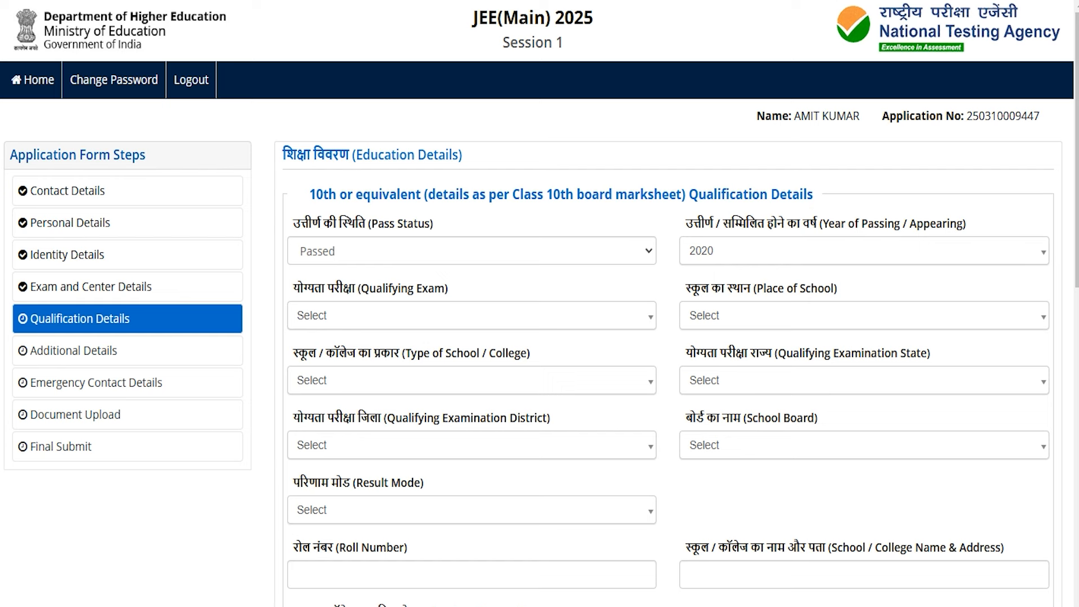
click(376, 316)
click(367, 392)
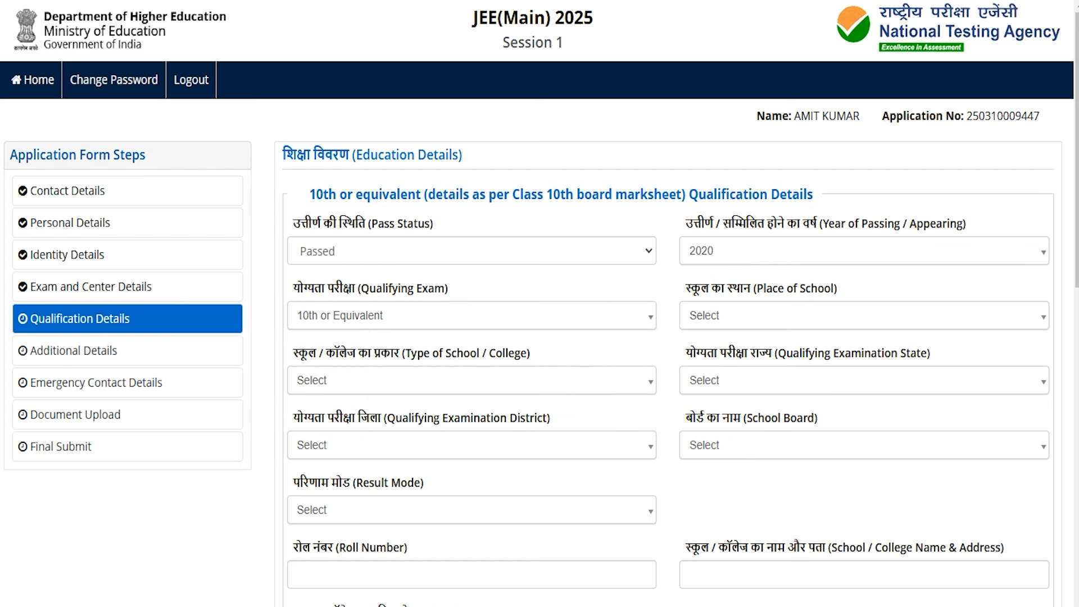
click(725, 312)
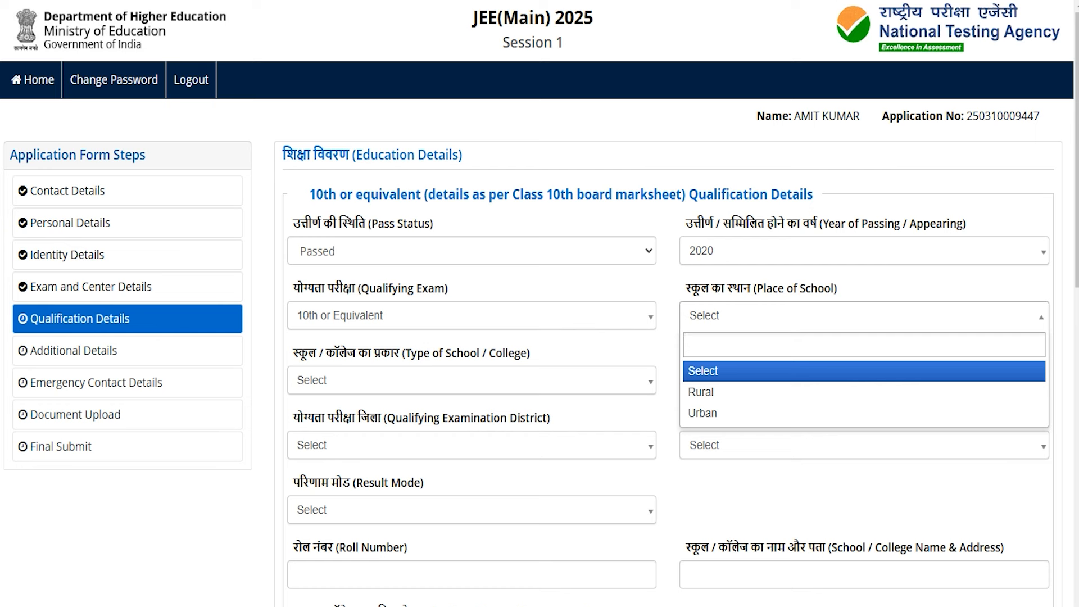
click(704, 393)
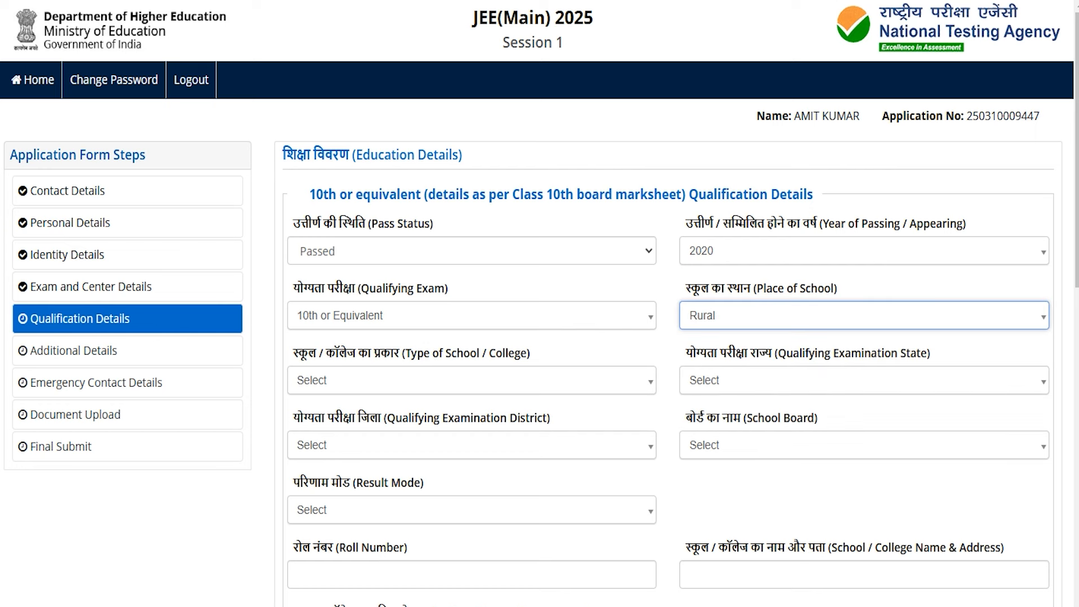
- Set the 10th school type to Private Unaided and state to UTTAR PRADESH
click(340, 376)
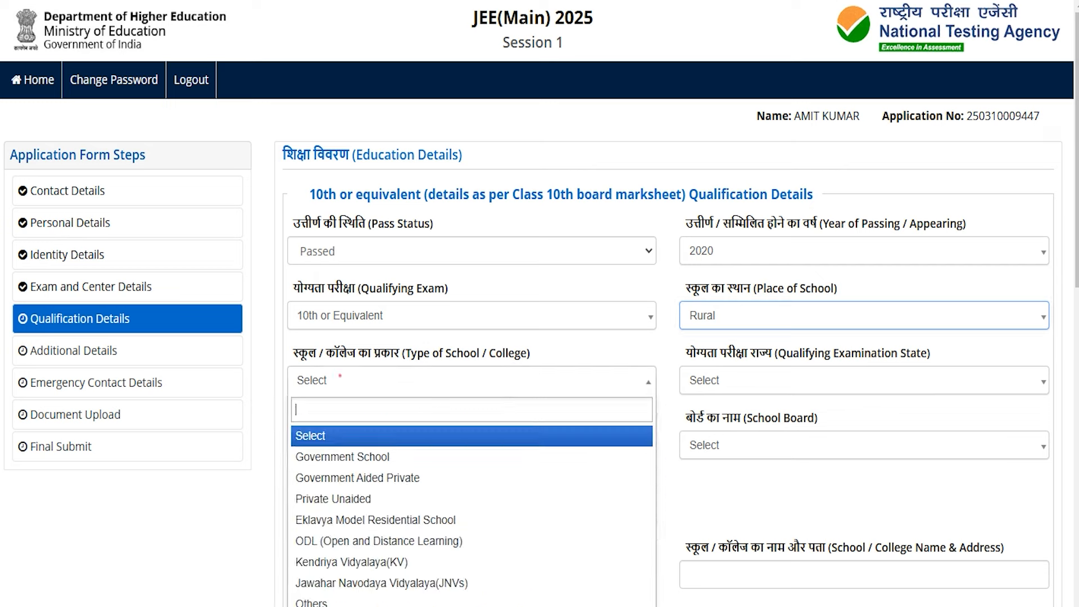
key(Down)
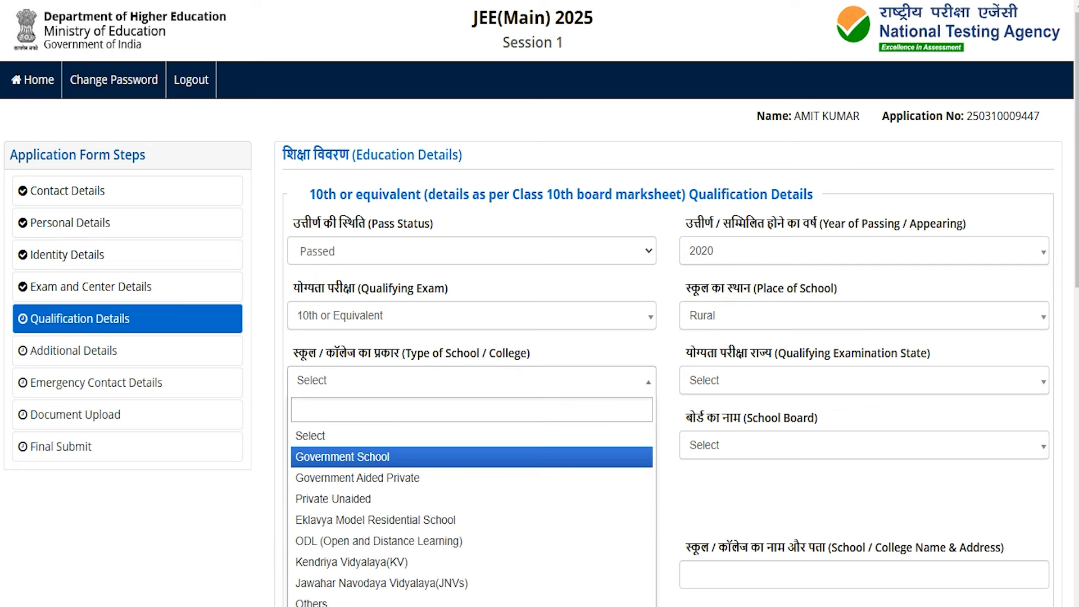
key(Down)
key(Down)
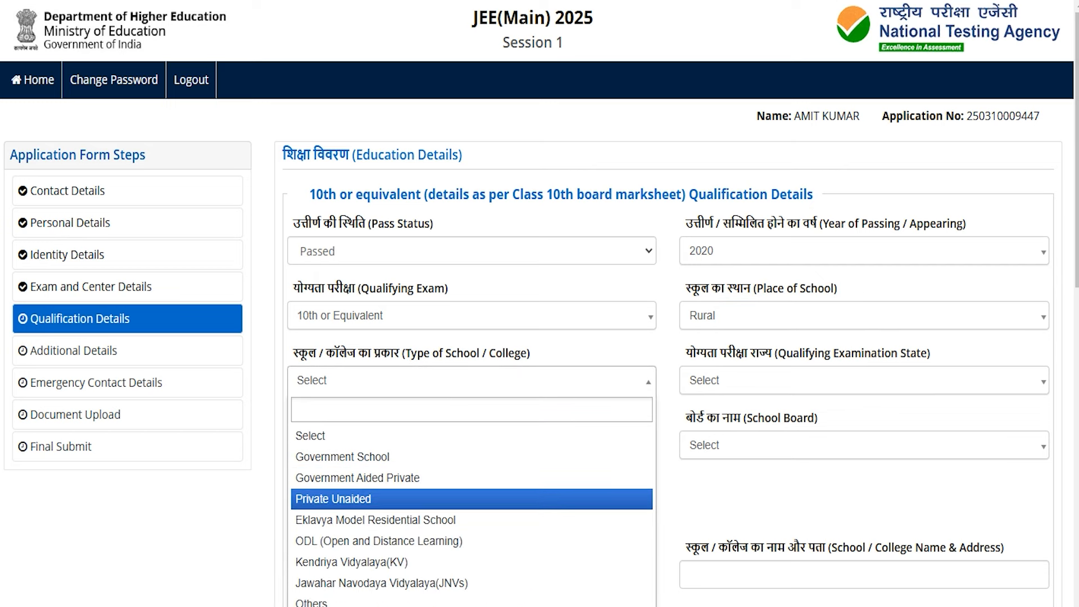
key(Return)
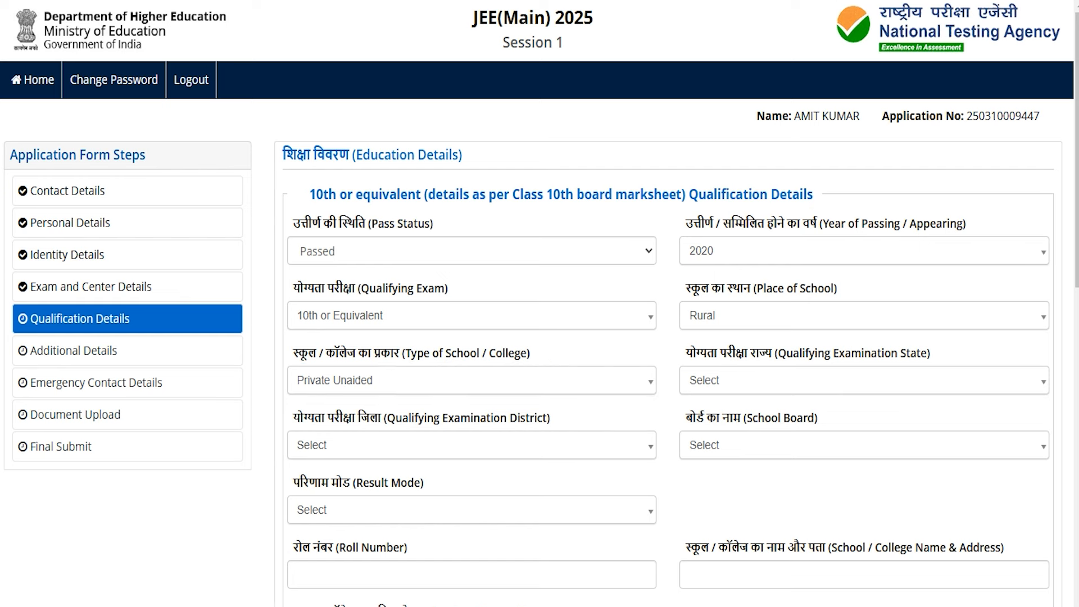
click(738, 380)
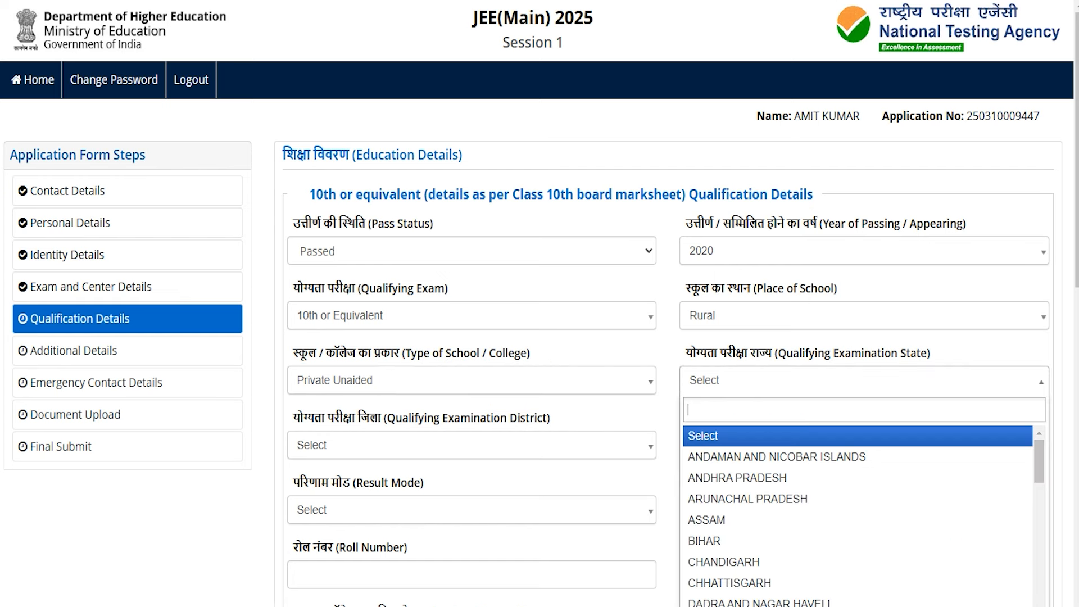
key(Down)
key(Down)
key(Down)
key(Down)
key(Down)
key(Down)
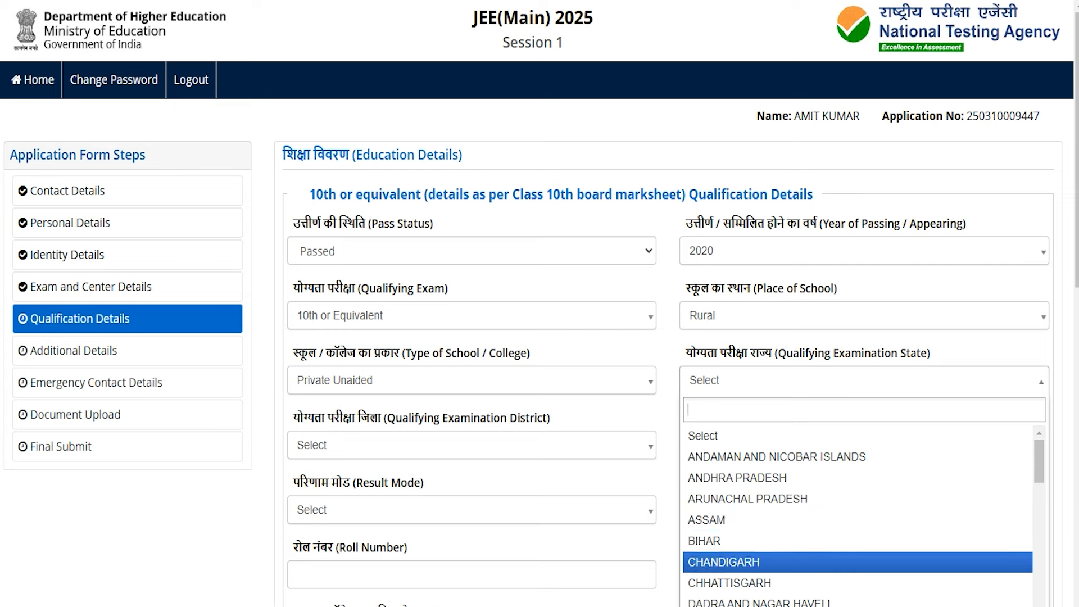
text(ut)
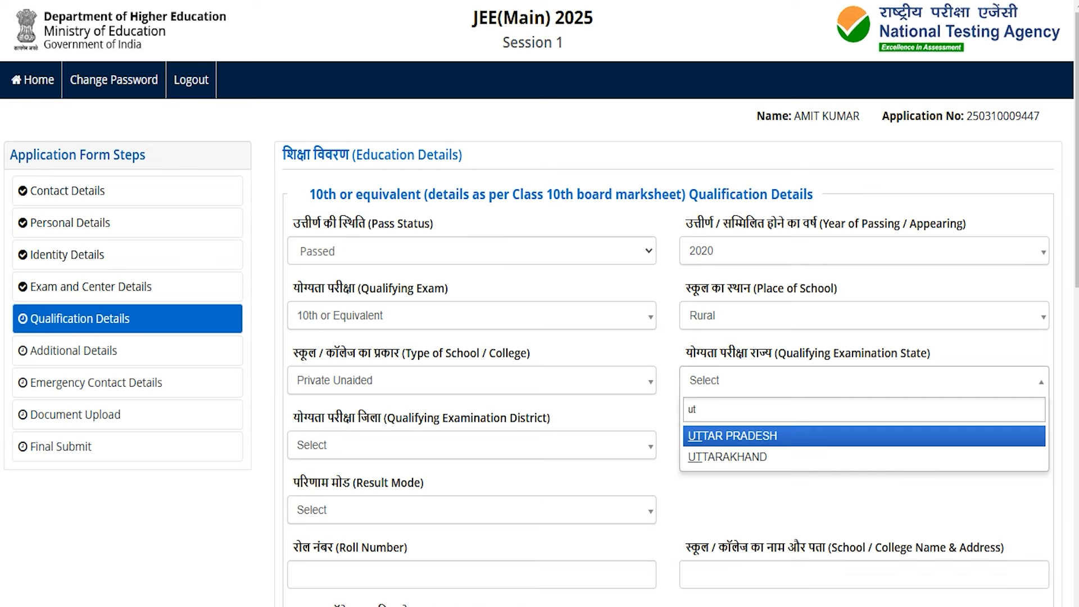
key(Return)
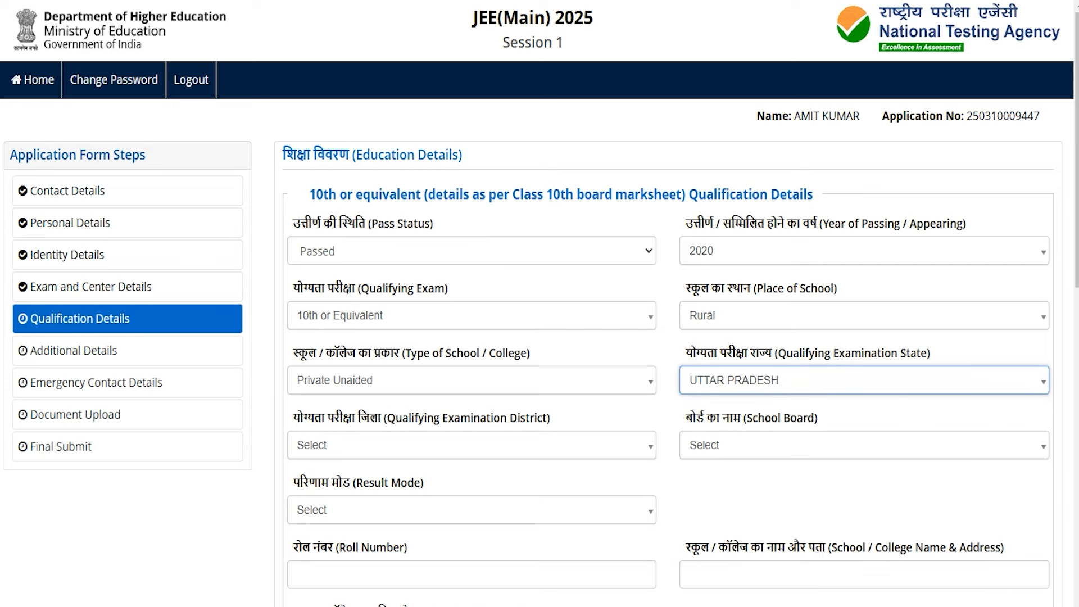
- Set the 10th district to SAHARANPUR and board to CENTRAL BOARD OF SECONDARY EDUCATION
click(334, 448)
text(saha)
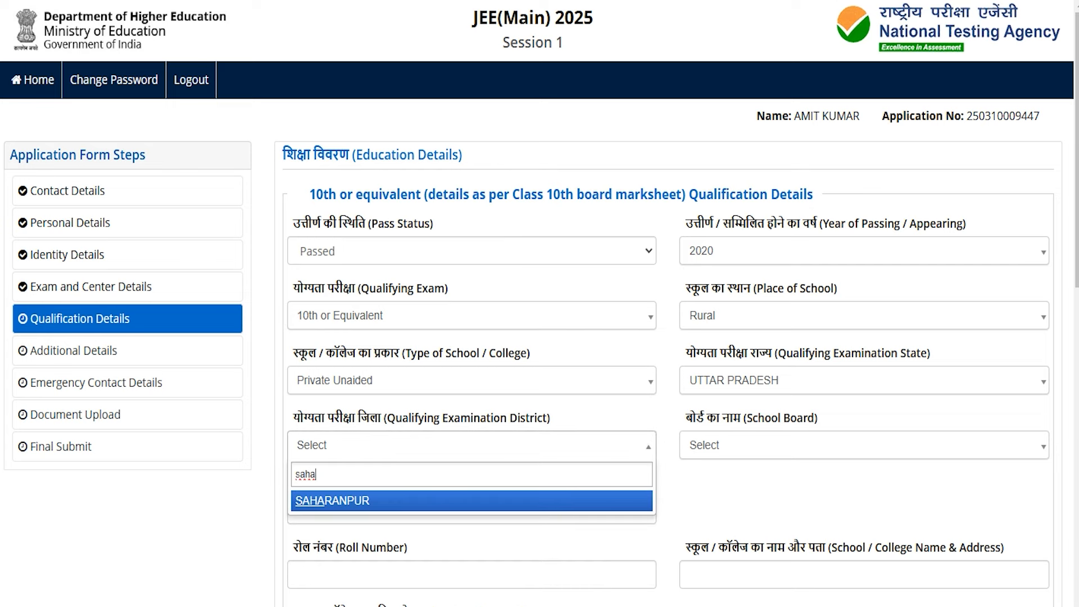
click(340, 500)
click(747, 445)
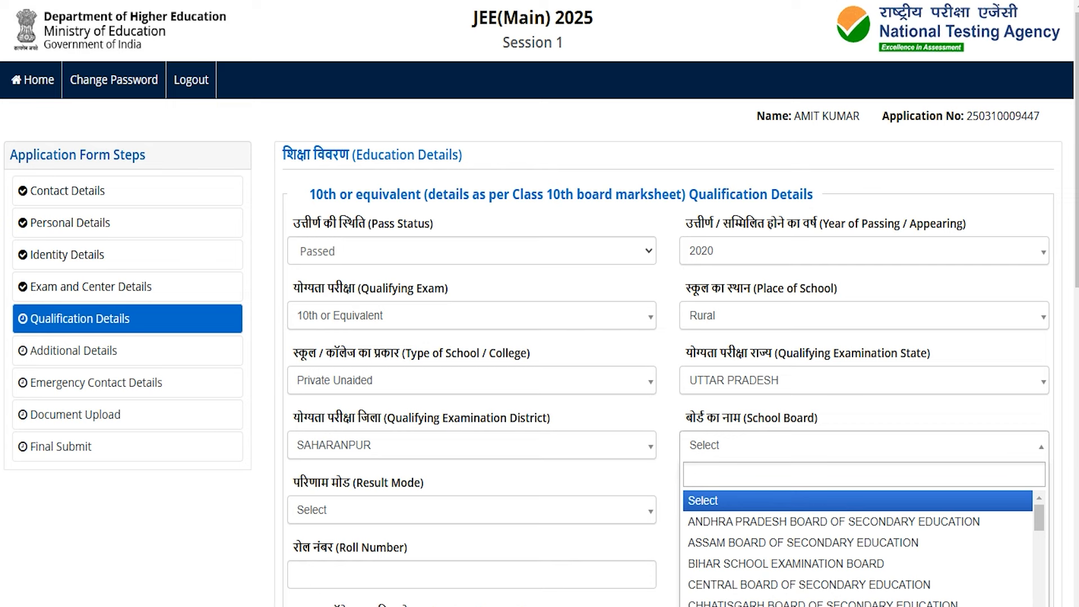
key(Down)
key(Down)
key(Down)
key(Down)
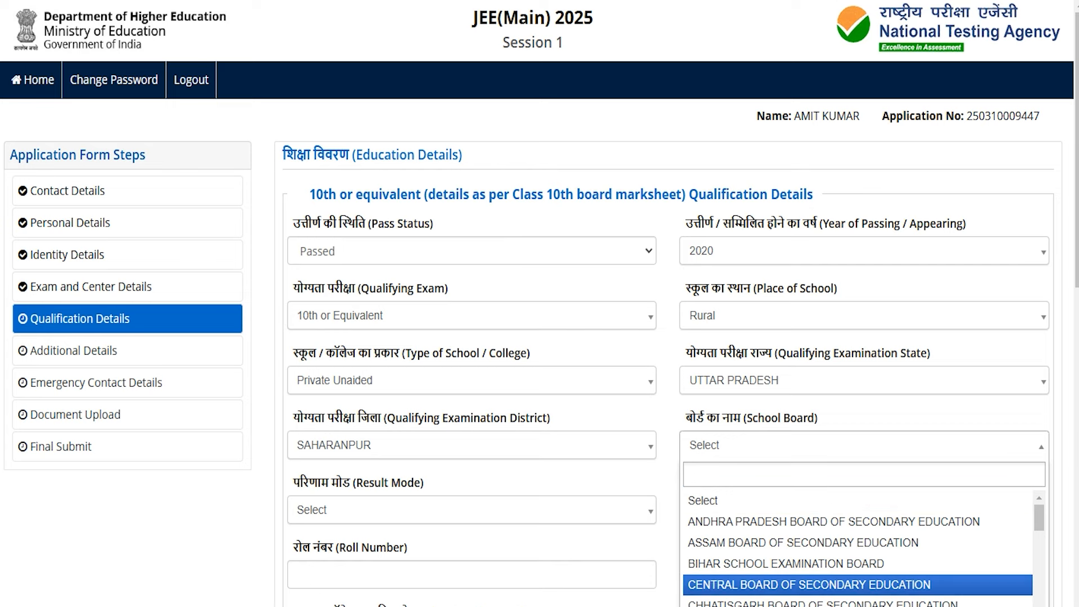
click(740, 583)
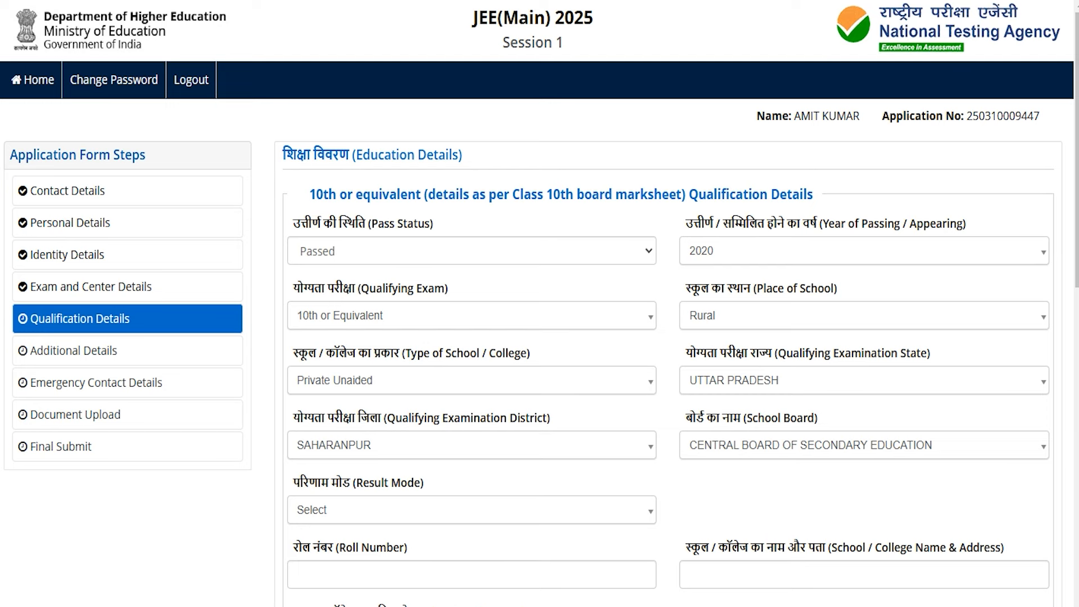
scroll(669, 337, down, 3)
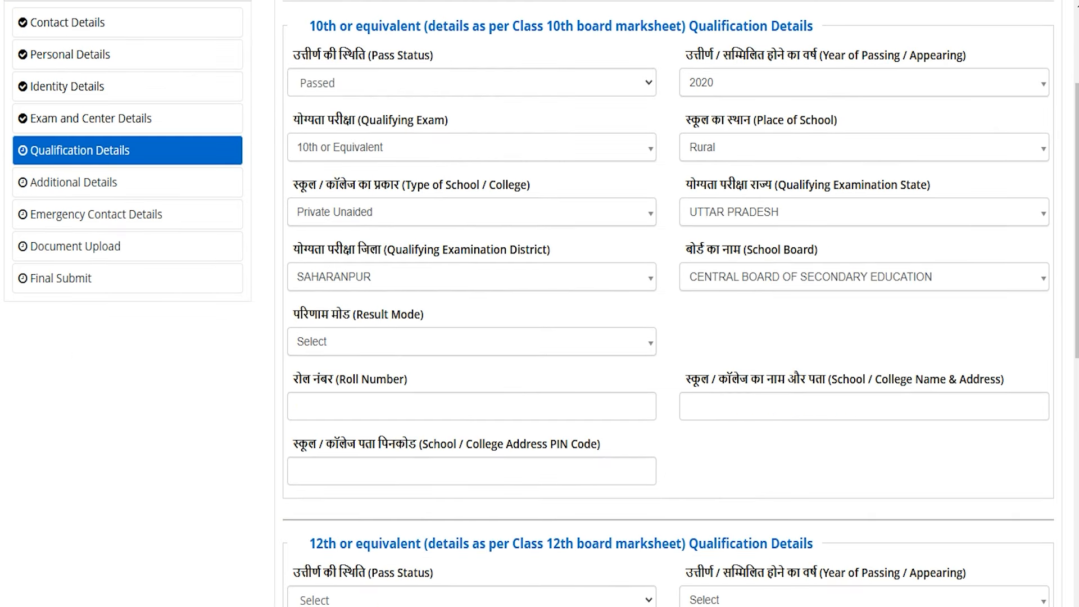
- Set the 10th result mode to Percentage with 600 total and 450 obtained marks
click(344, 339)
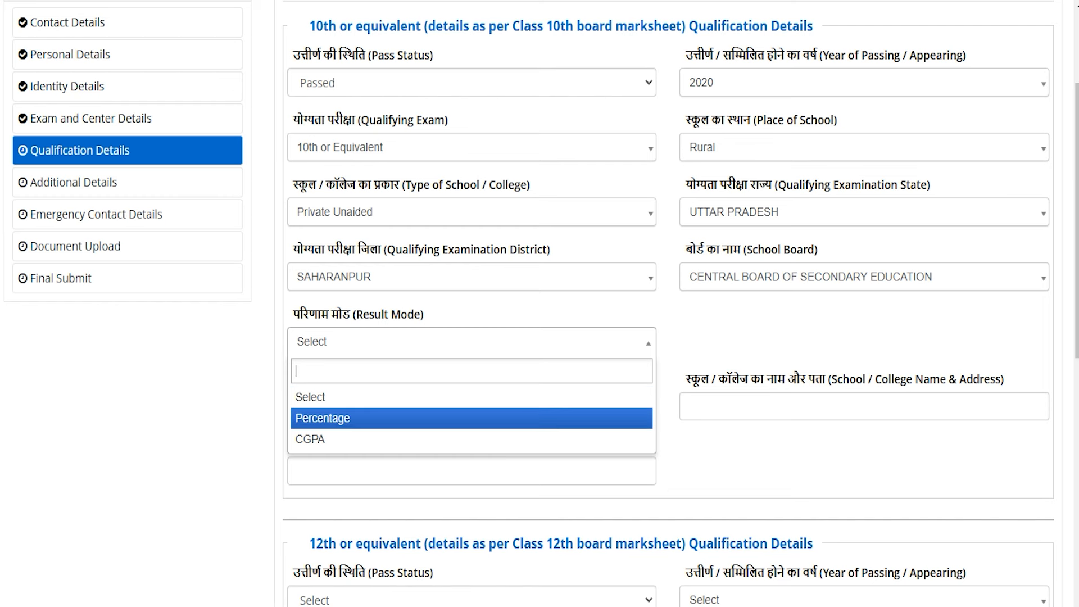
click(331, 418)
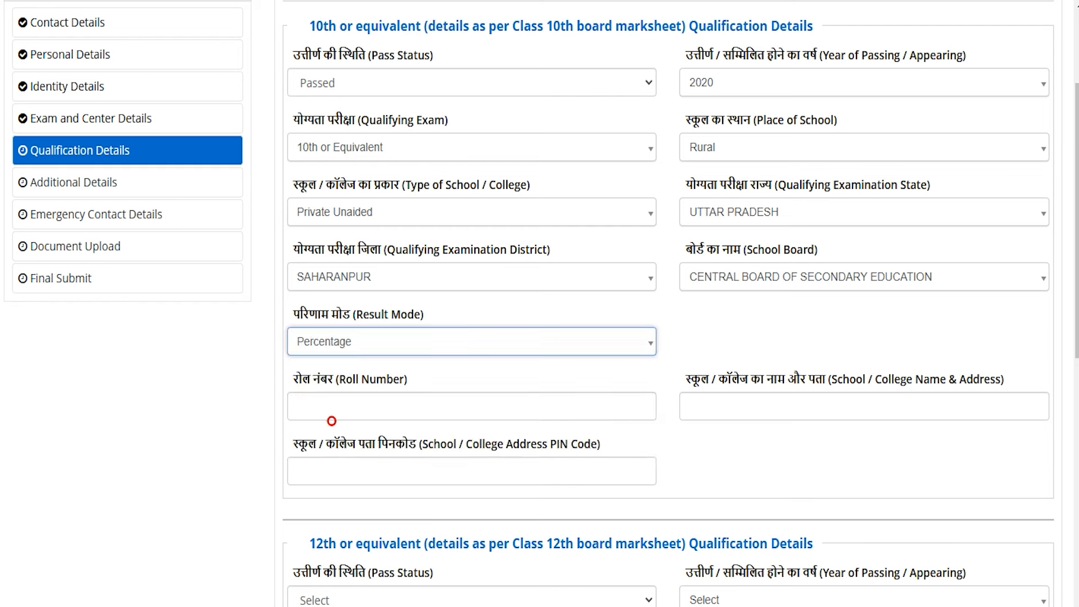
click(333, 409)
text(600)
click(559, 406)
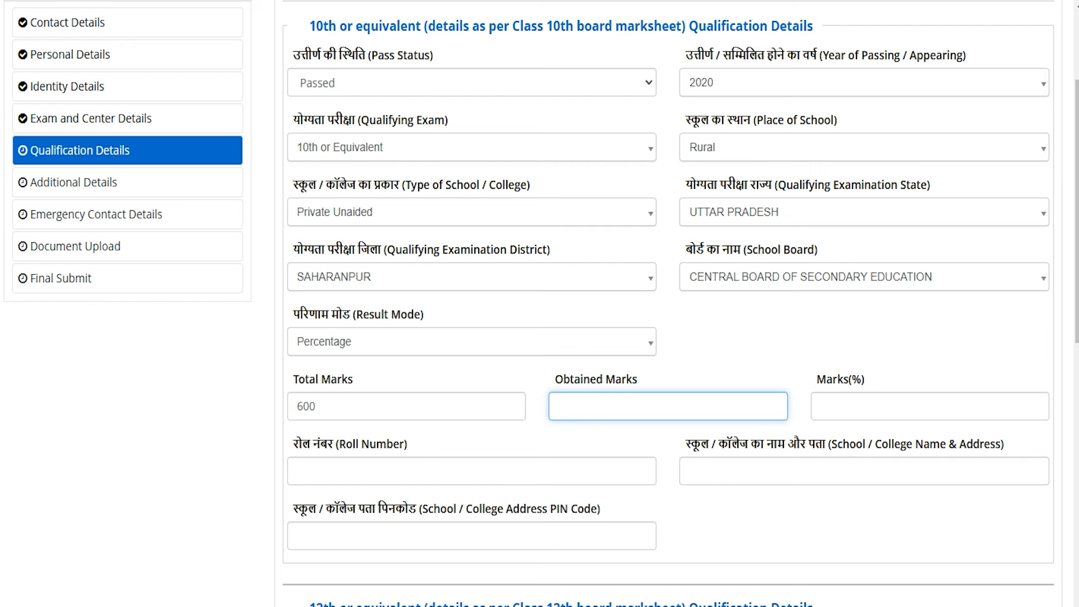
click(611, 405)
text(450)
key(Tab)
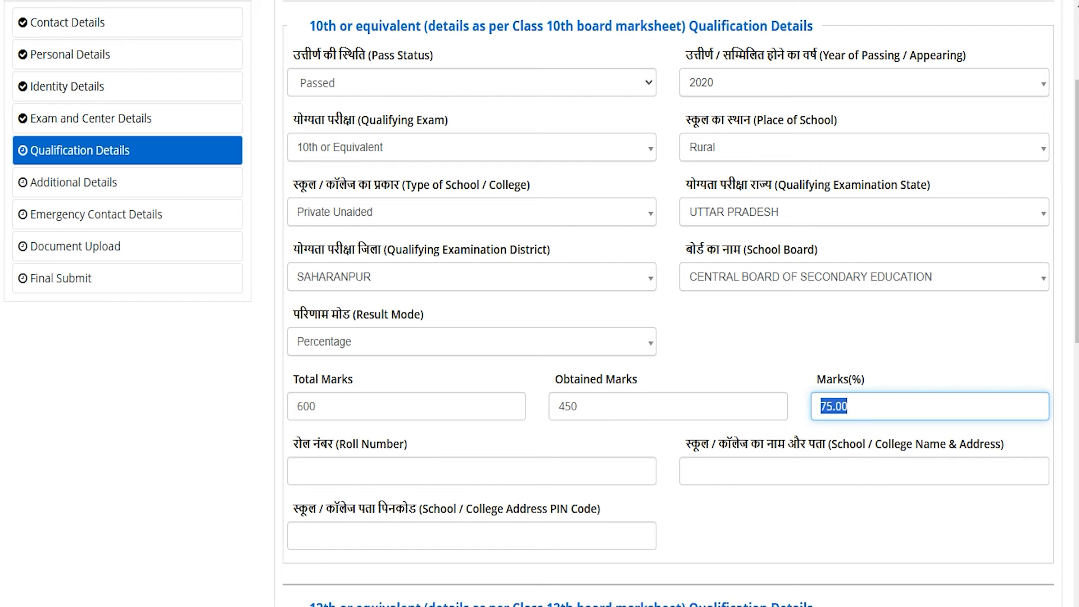
- Switch the 10th result mode to CGPA with a maximum grade point of 10
click(407, 343)
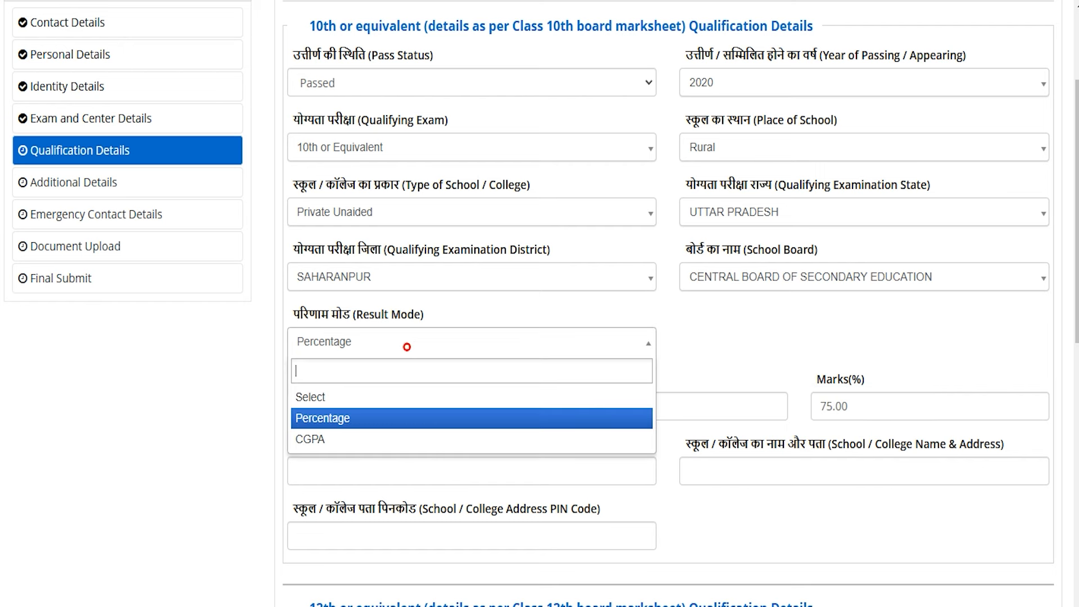
click(308, 440)
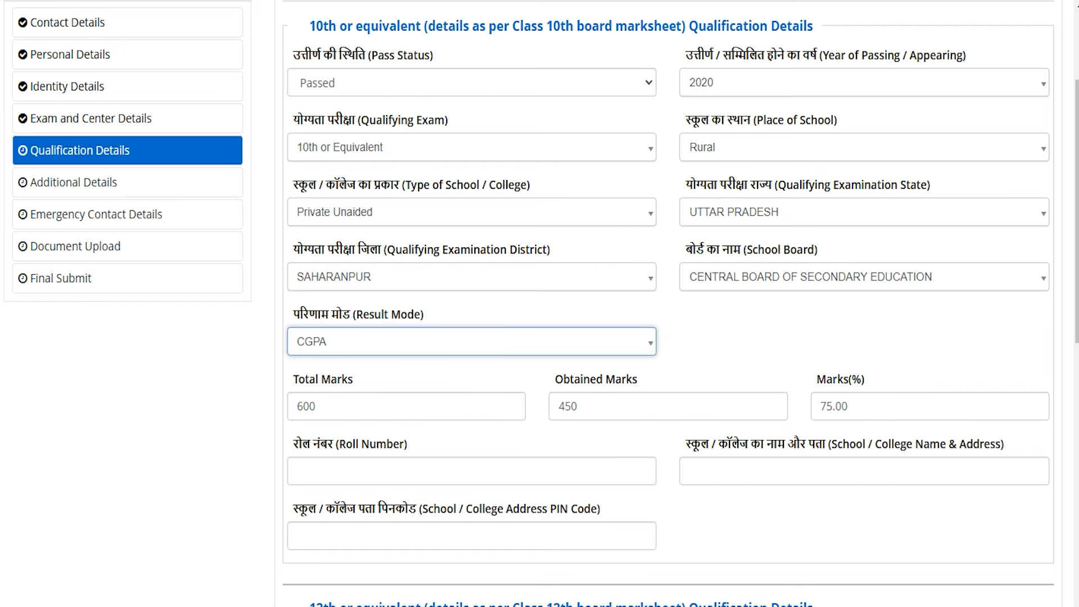
click(466, 401)
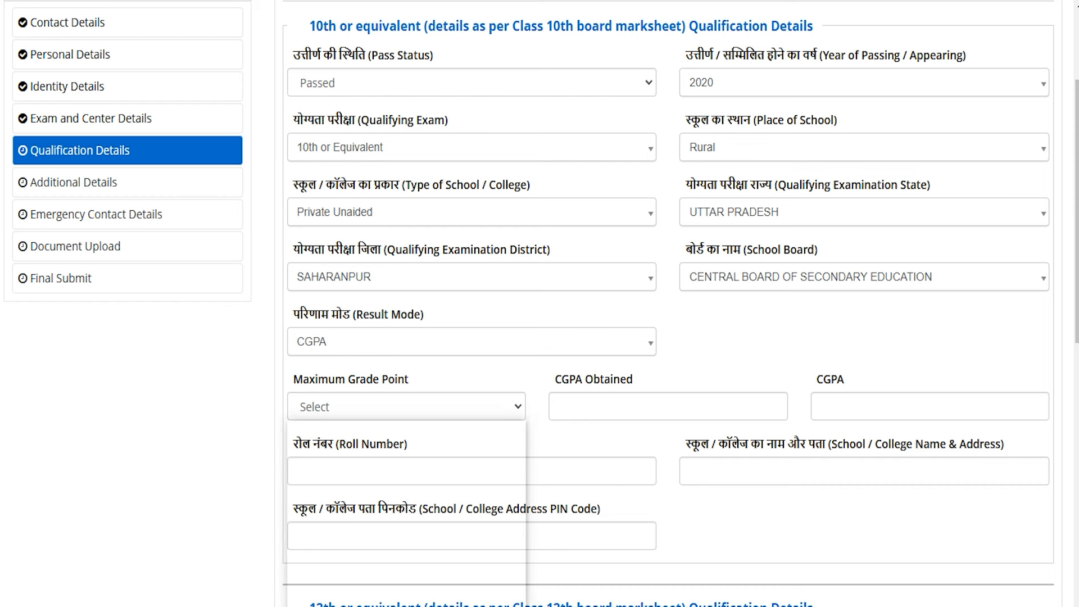
click(433, 454)
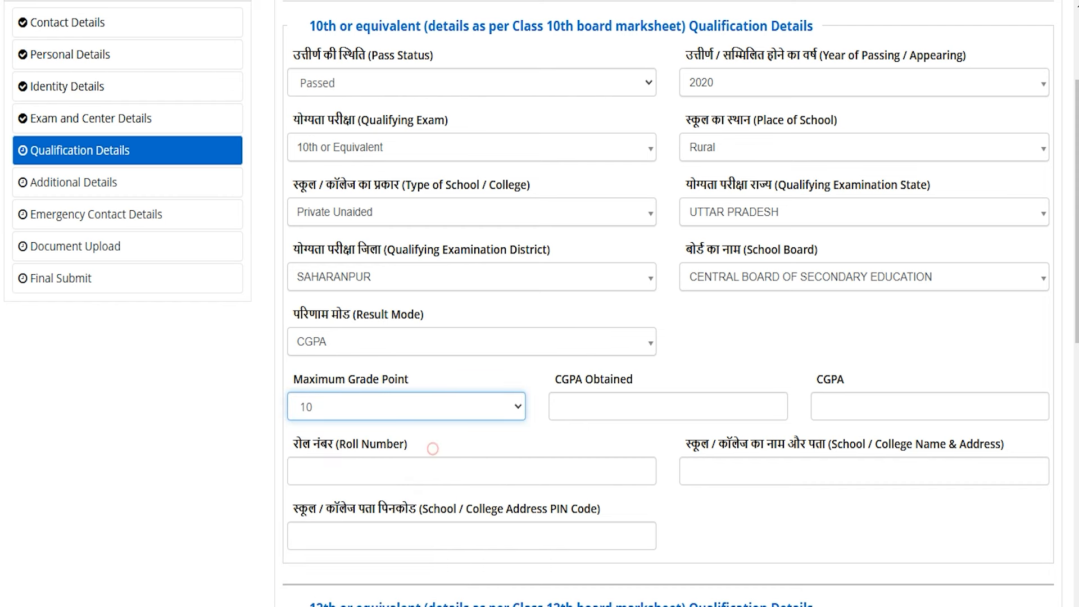
click(615, 408)
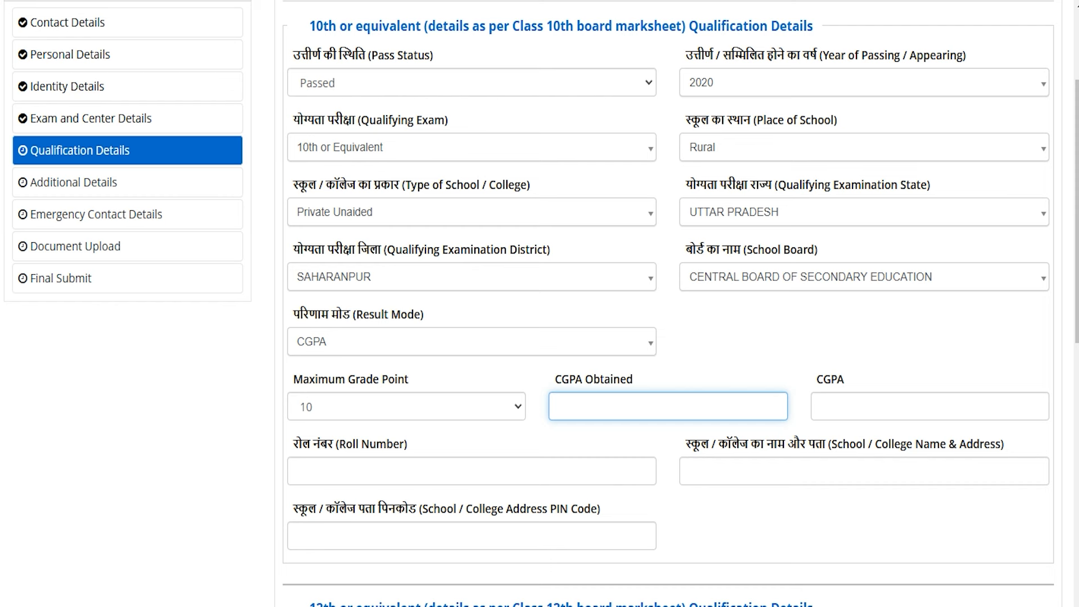
- Move through the 10th roll number, school name and address, and PIN code fields
click(369, 345)
click(369, 344)
click(334, 477)
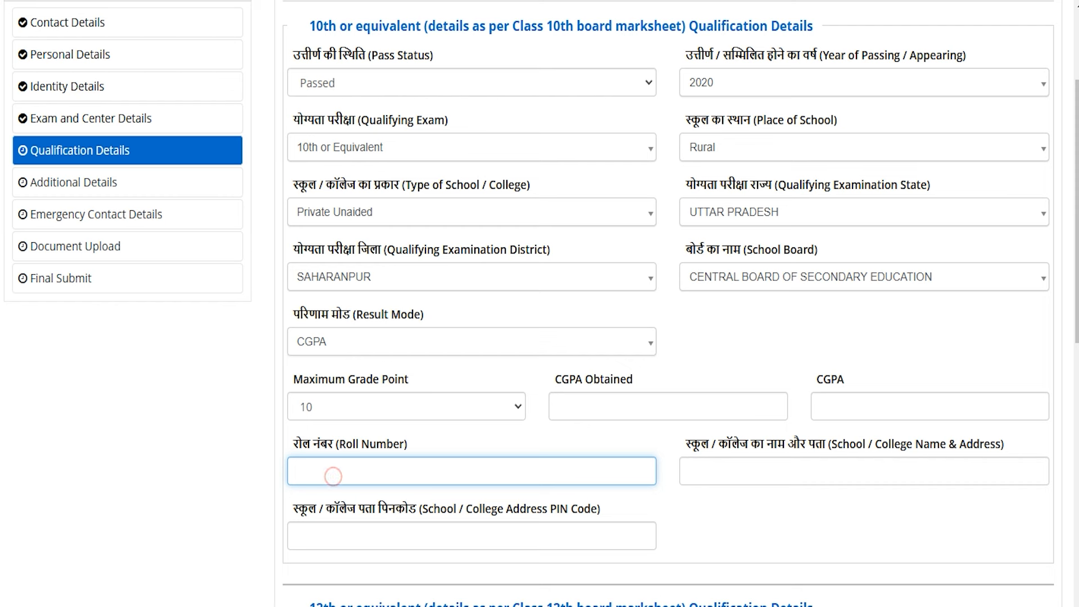
click(714, 467)
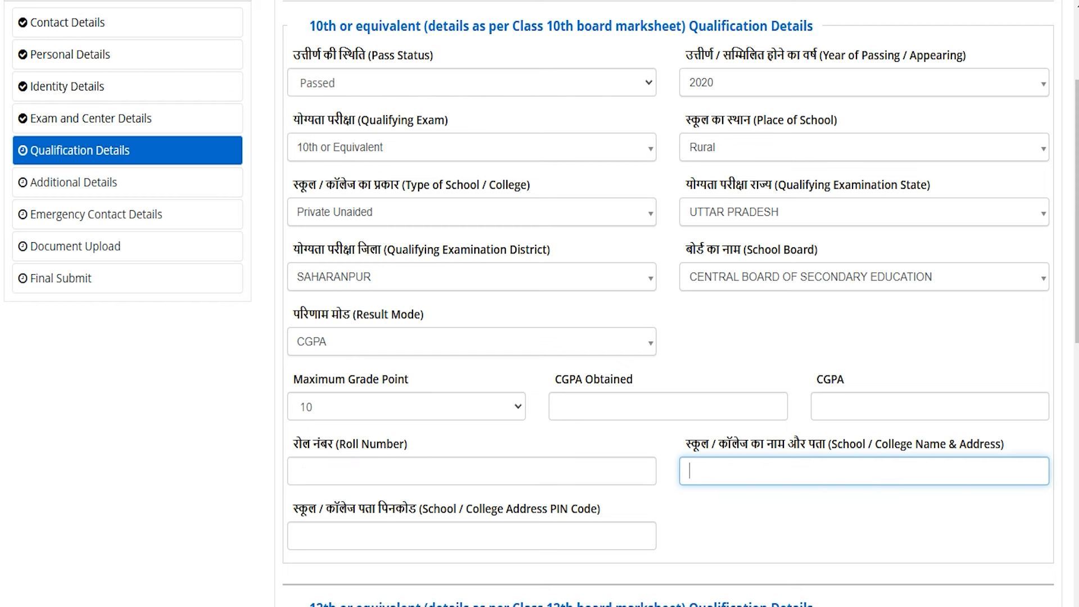
click(308, 534)
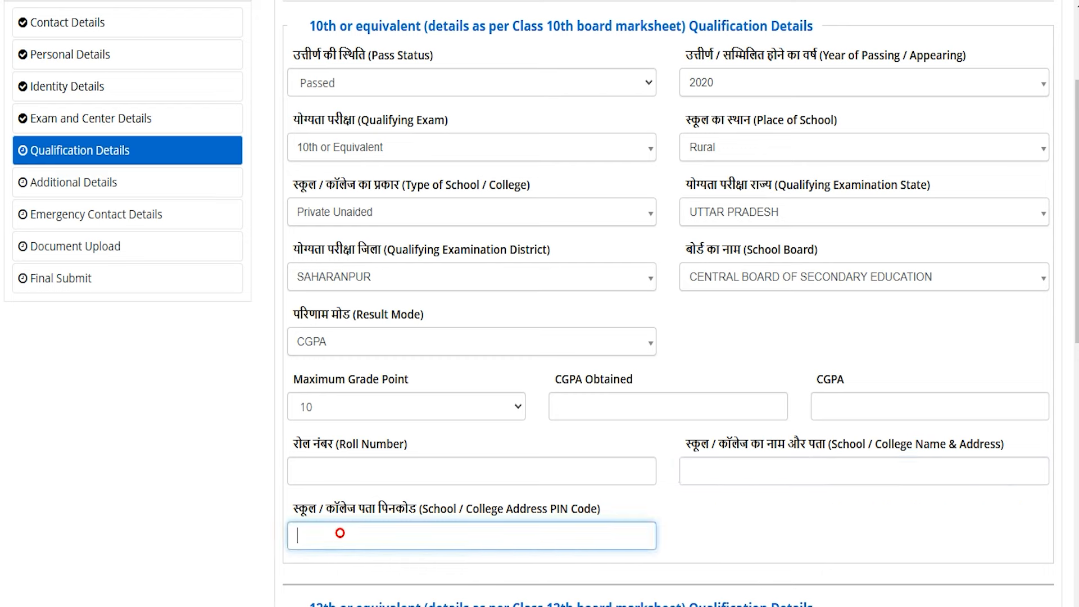
- In the 12th section, set Pass Status to Passed and Year of Passing to 2024
scroll(540, 303, down, 4)
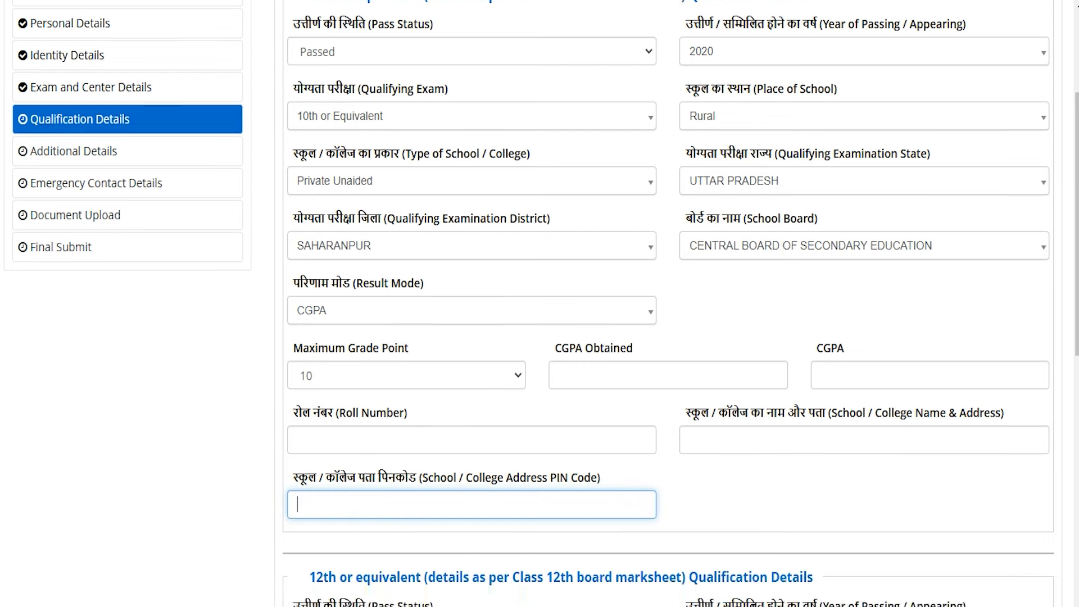
scroll(539, 303, down, 4)
drag(329, 103, 800, 103)
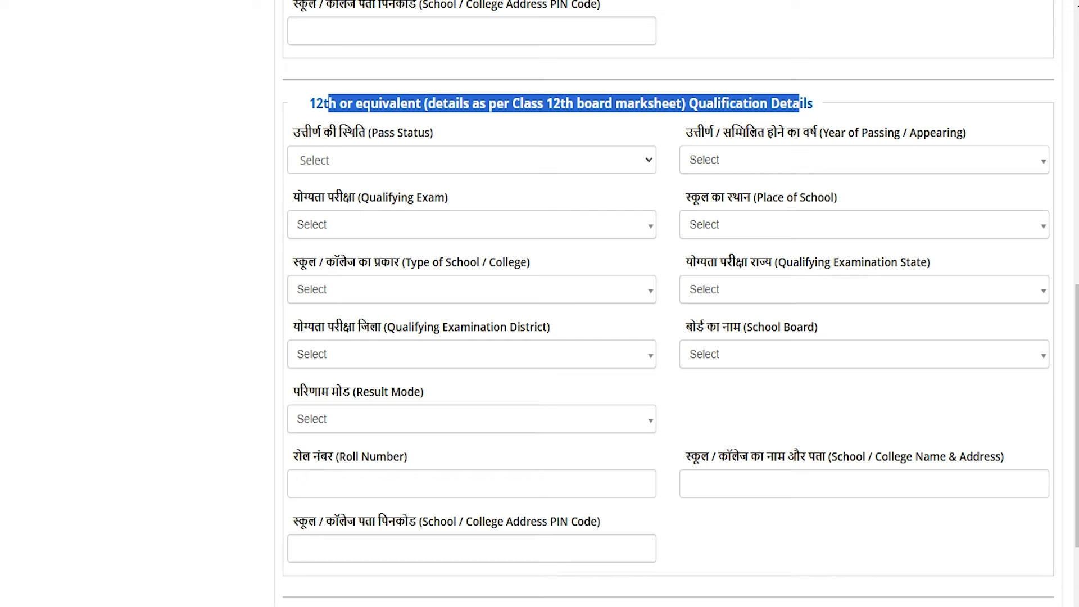
click(355, 161)
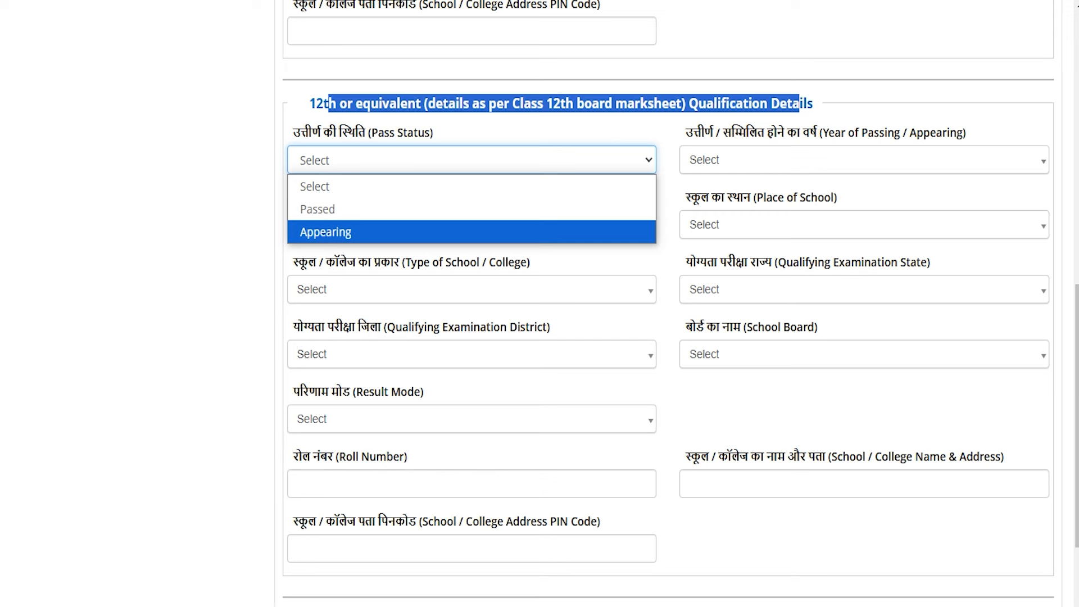
click(340, 211)
click(340, 213)
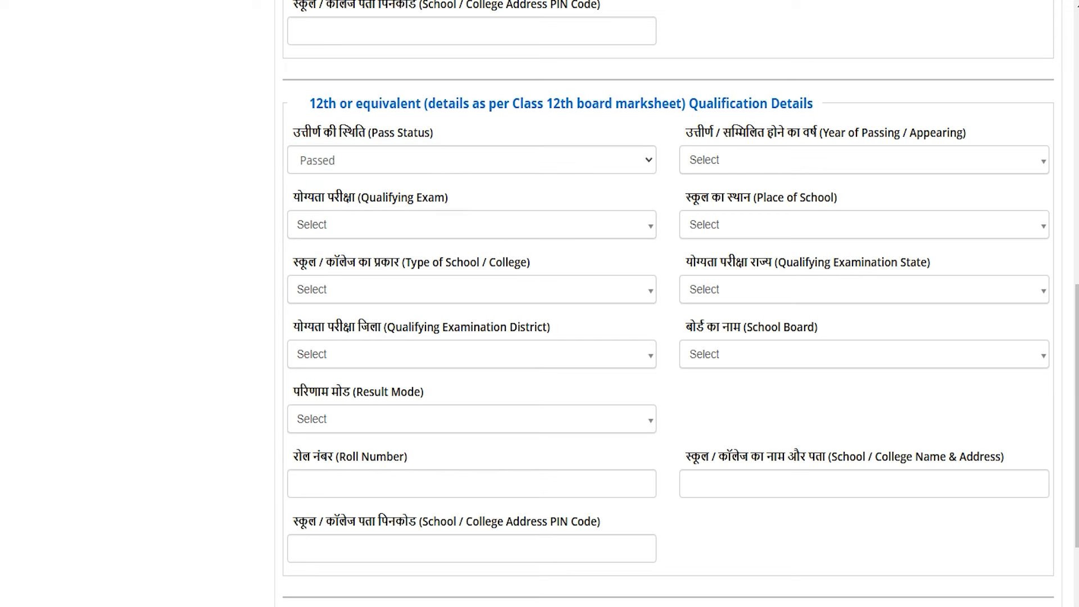
click(721, 159)
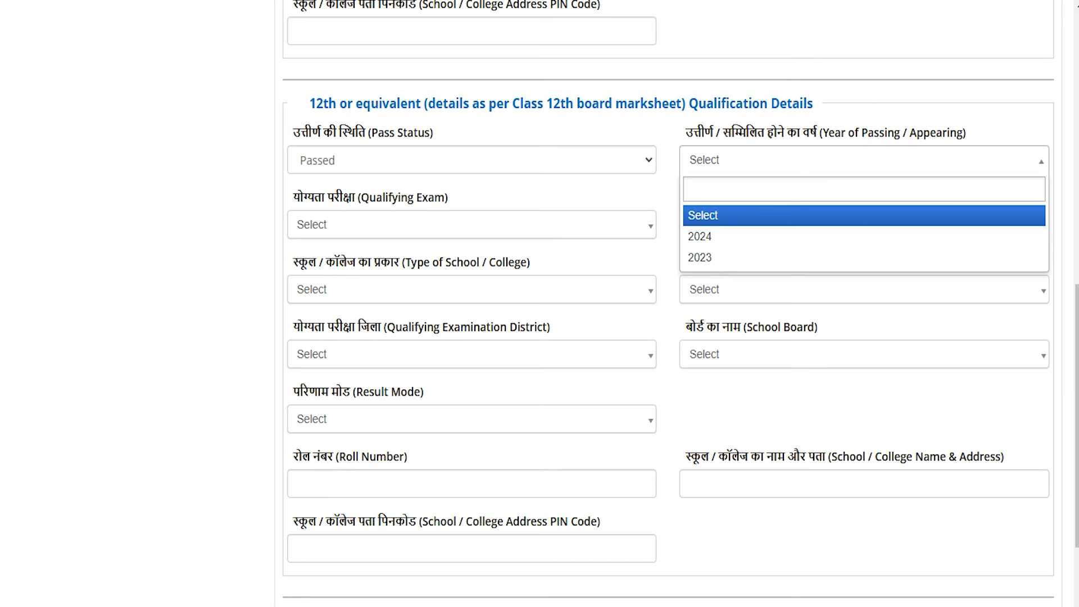
click(699, 236)
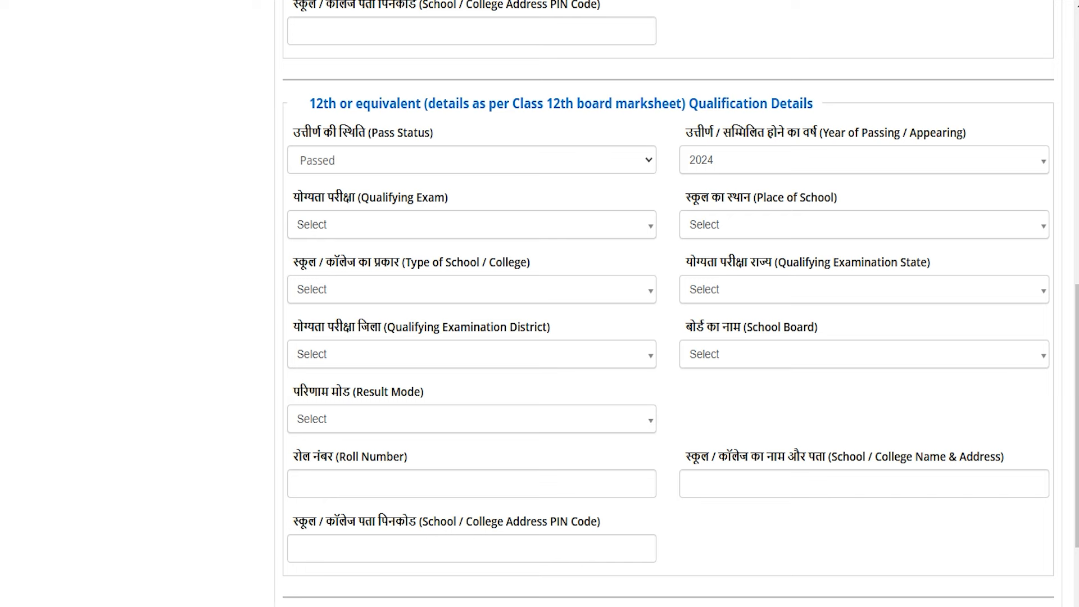
- Set the 12th exam to the 10+2 final examination, Rural school, Government School type
click(439, 221)
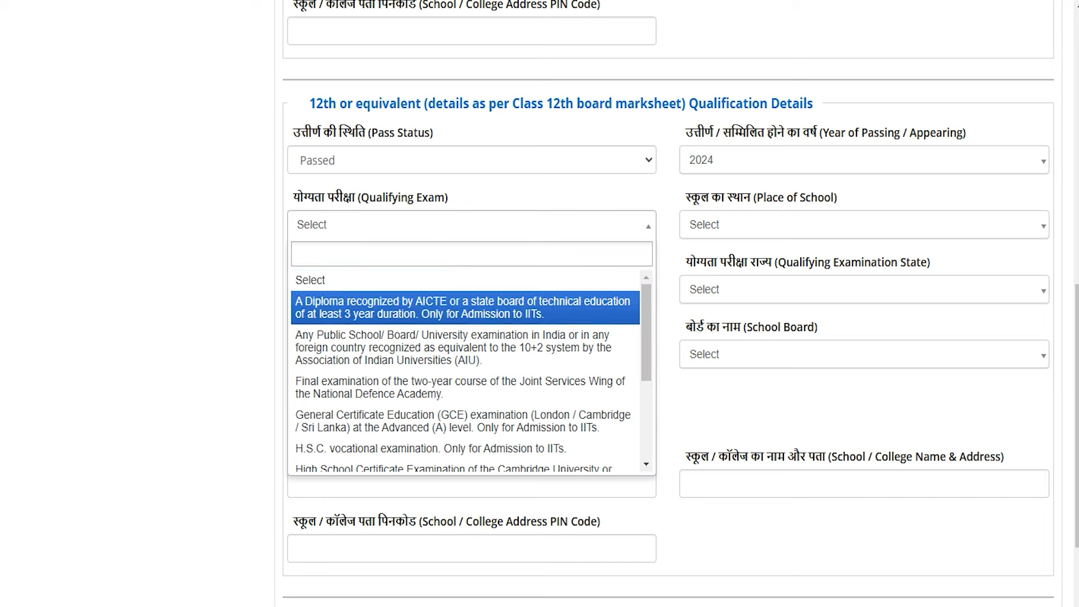
scroll(466, 310, down, 3)
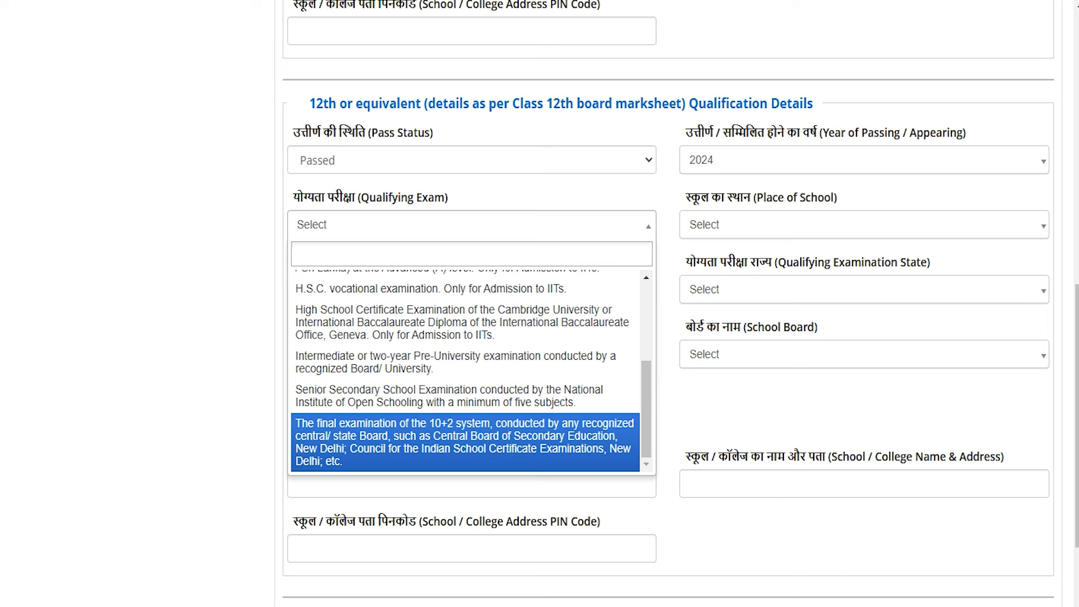
click(430, 434)
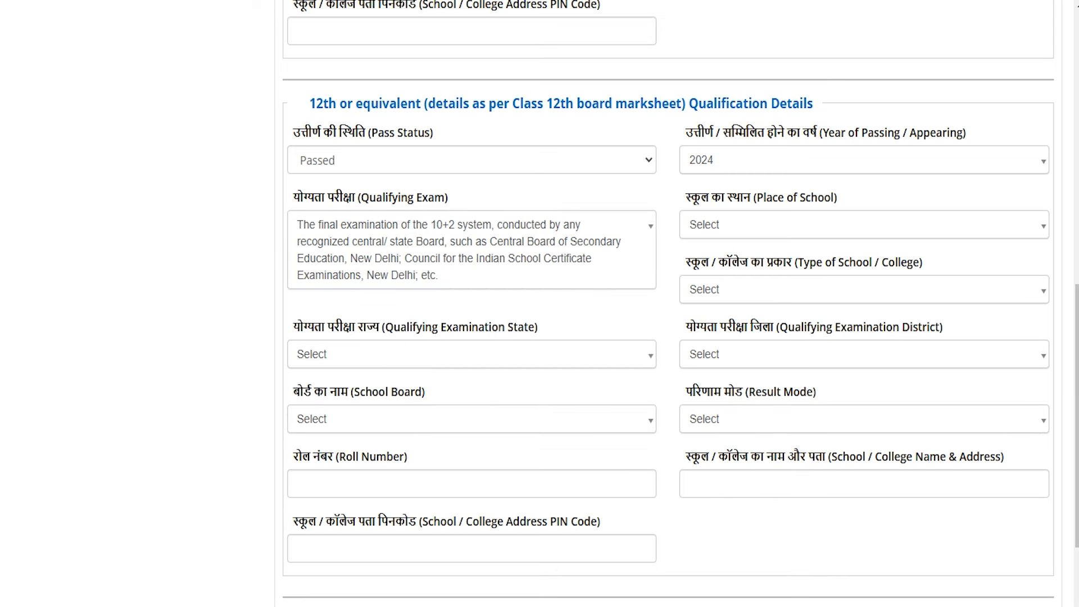
click(731, 227)
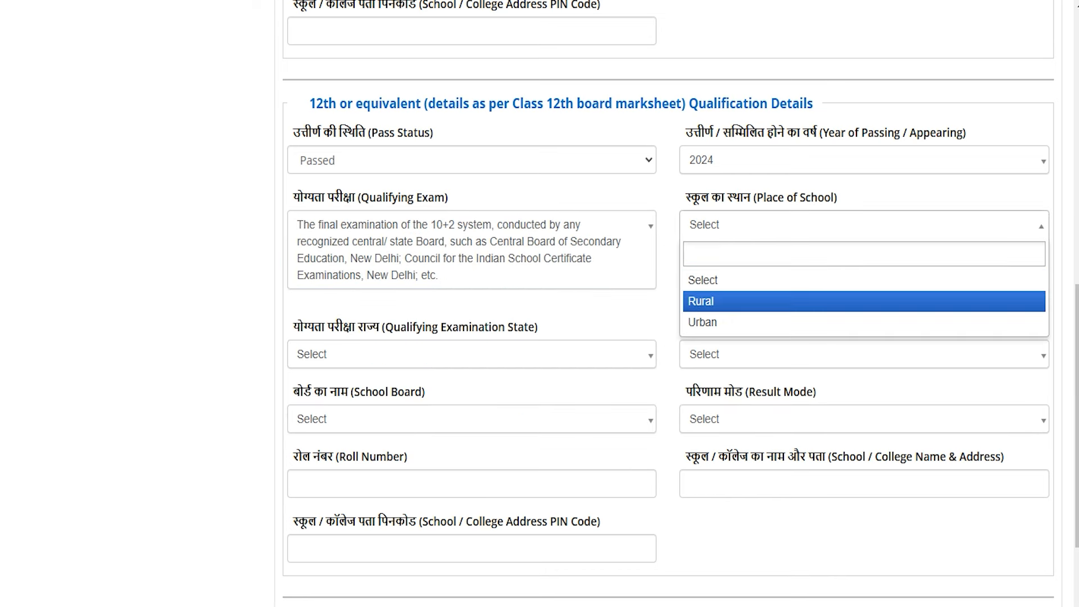
click(717, 300)
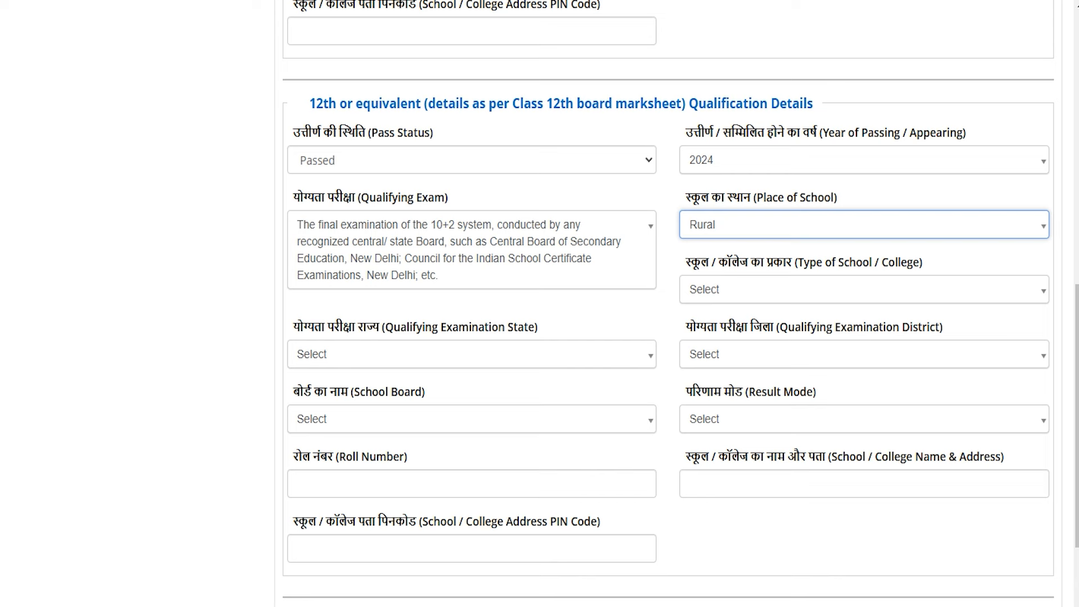
click(720, 287)
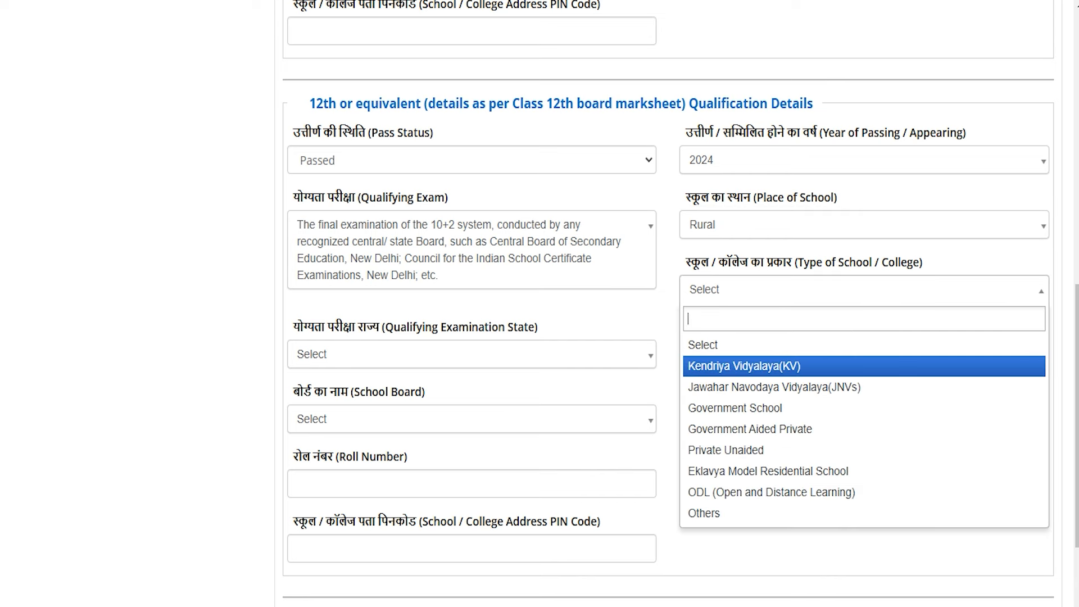
click(730, 406)
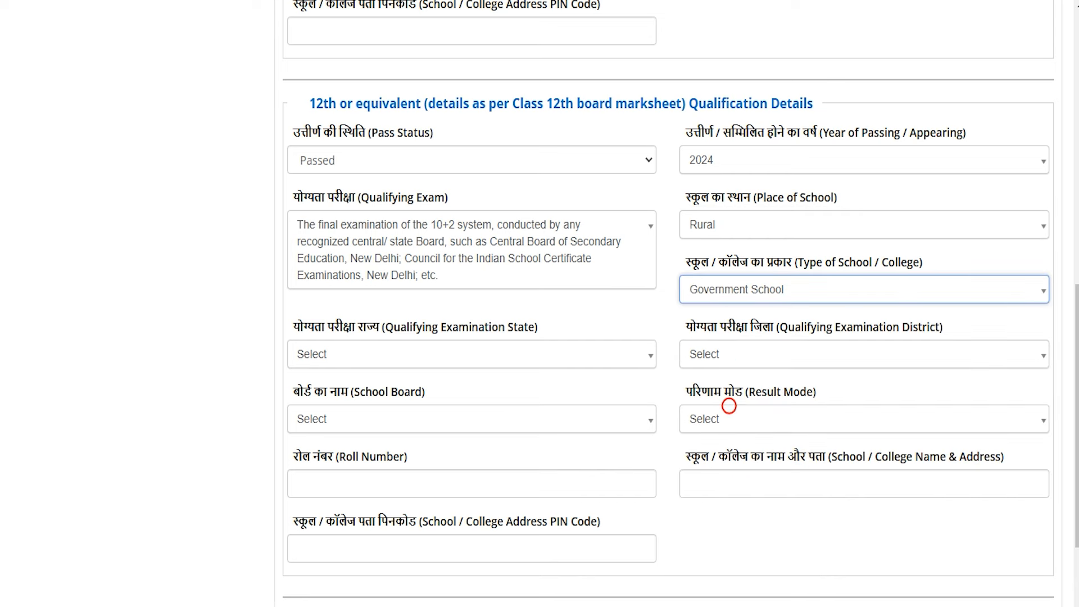
- Set the 12th state to UTTAR PRADESH, district SAHARANPUR, board CENTRAL BOARD OF SECONDARY EDUCATION
click(364, 362)
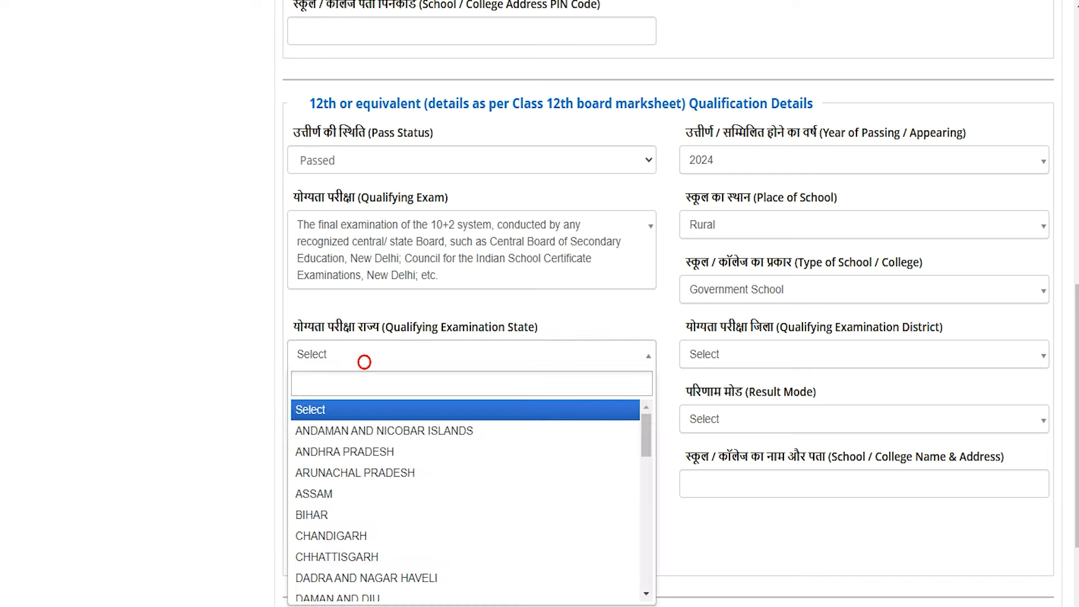
text(utt)
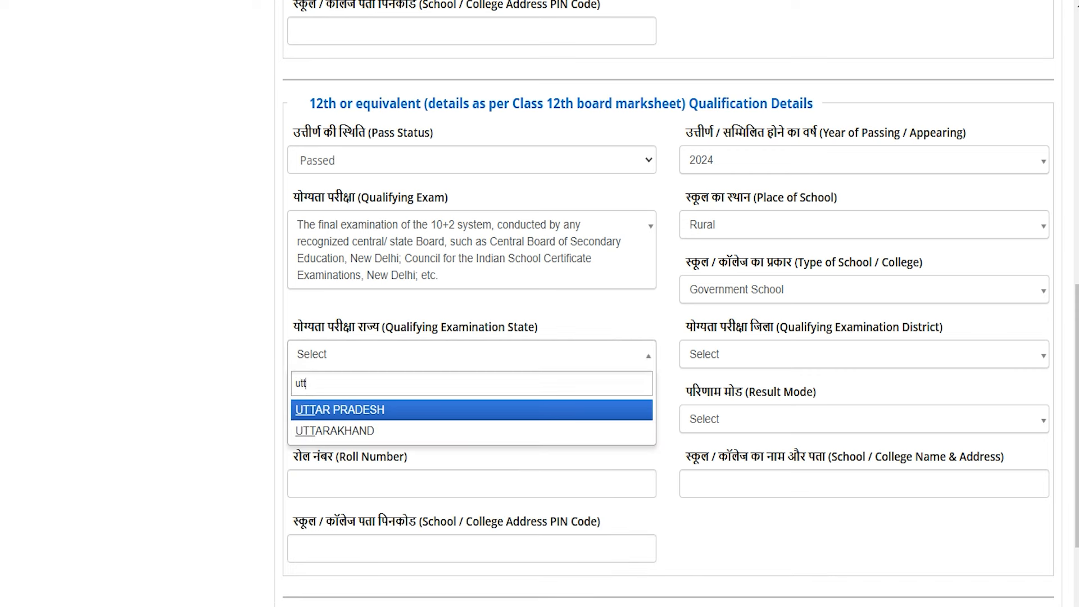
key(Return)
click(350, 406)
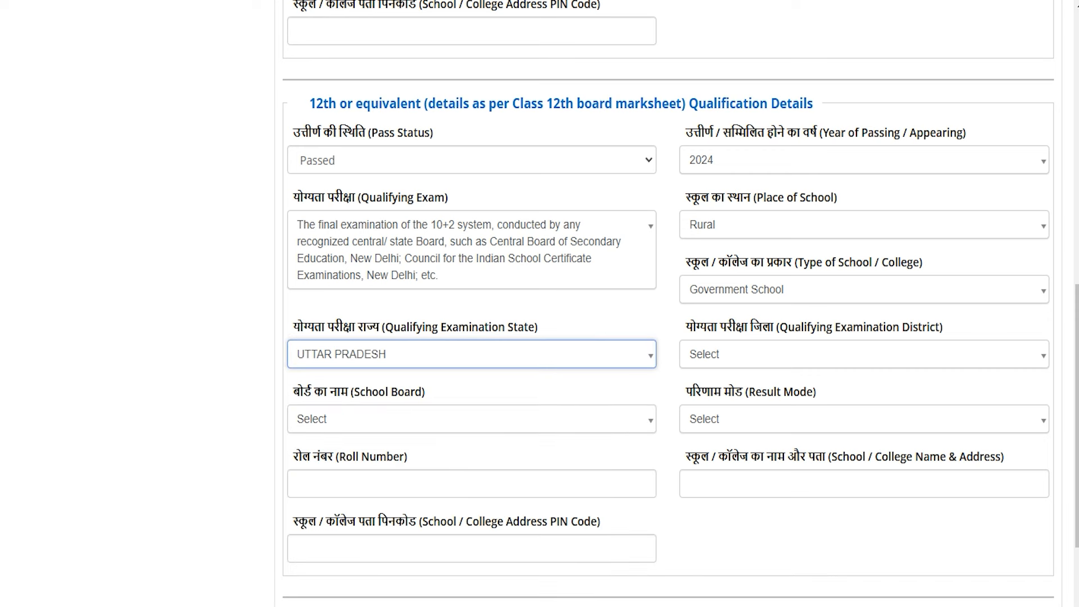
click(740, 344)
text(saha)
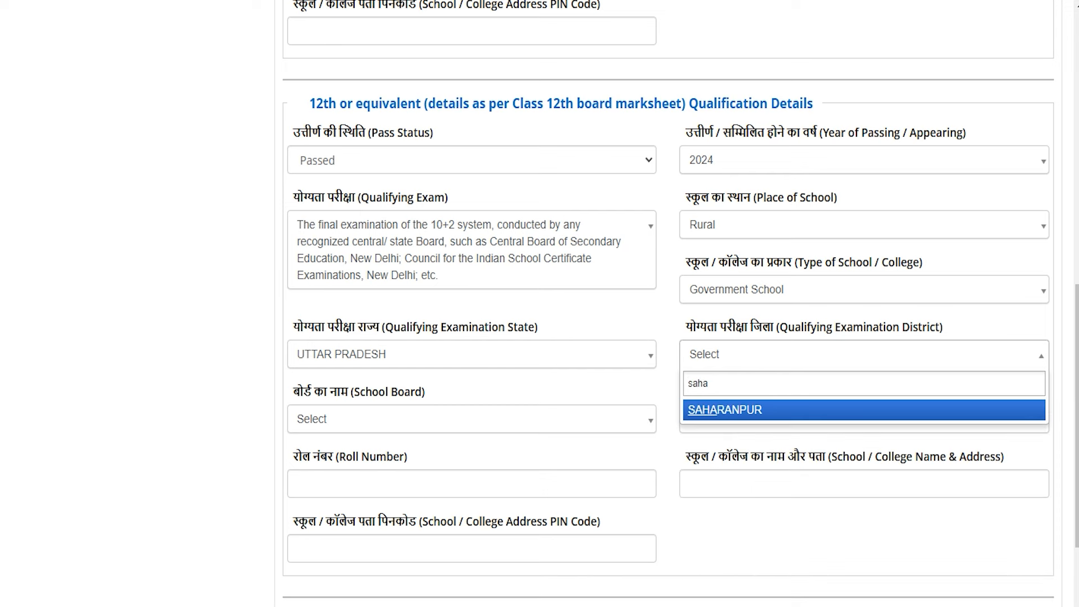
click(700, 410)
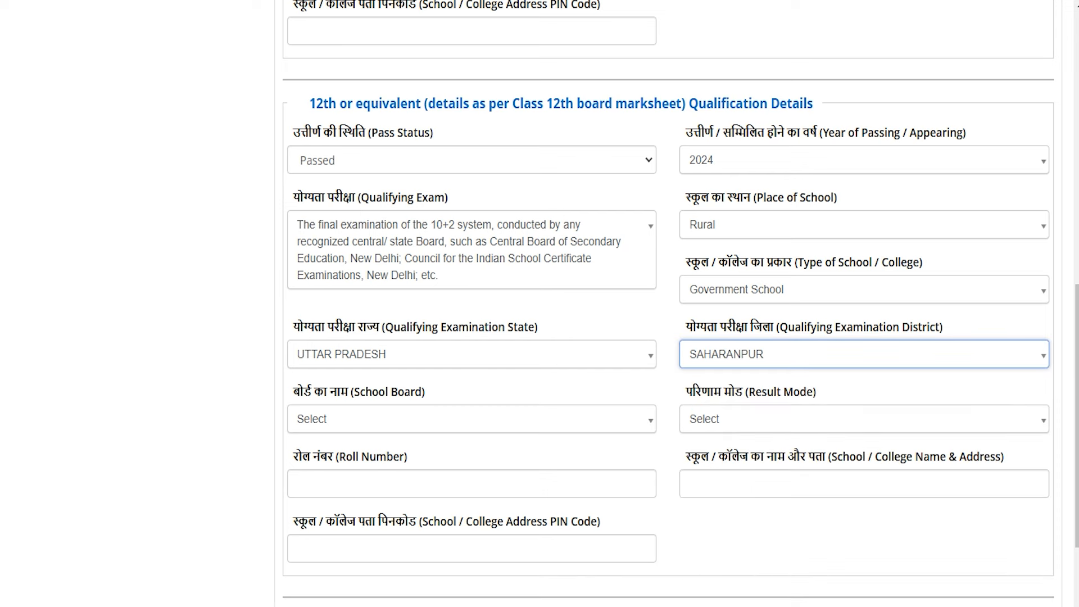
click(304, 429)
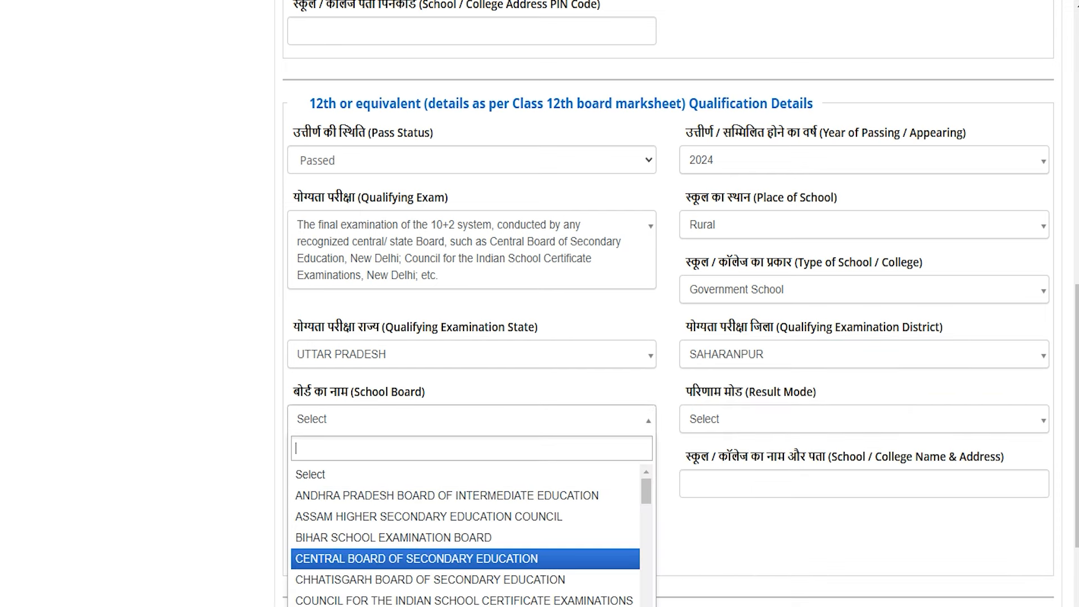
click(358, 557)
- Set the 12th result mode to Percentage with 600 total and 450 obtained marks
click(745, 420)
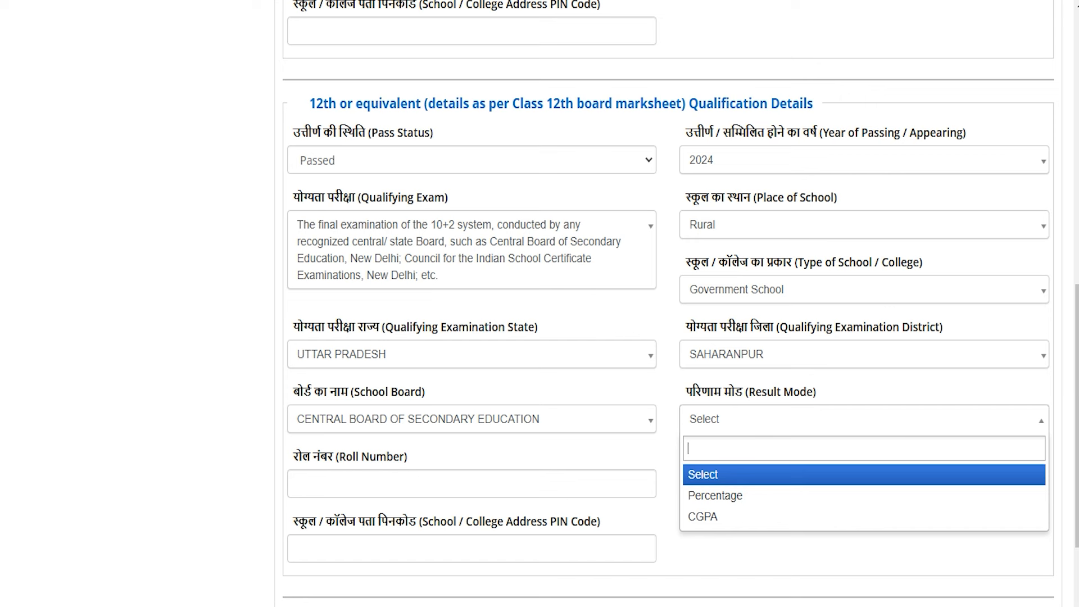
key(Down)
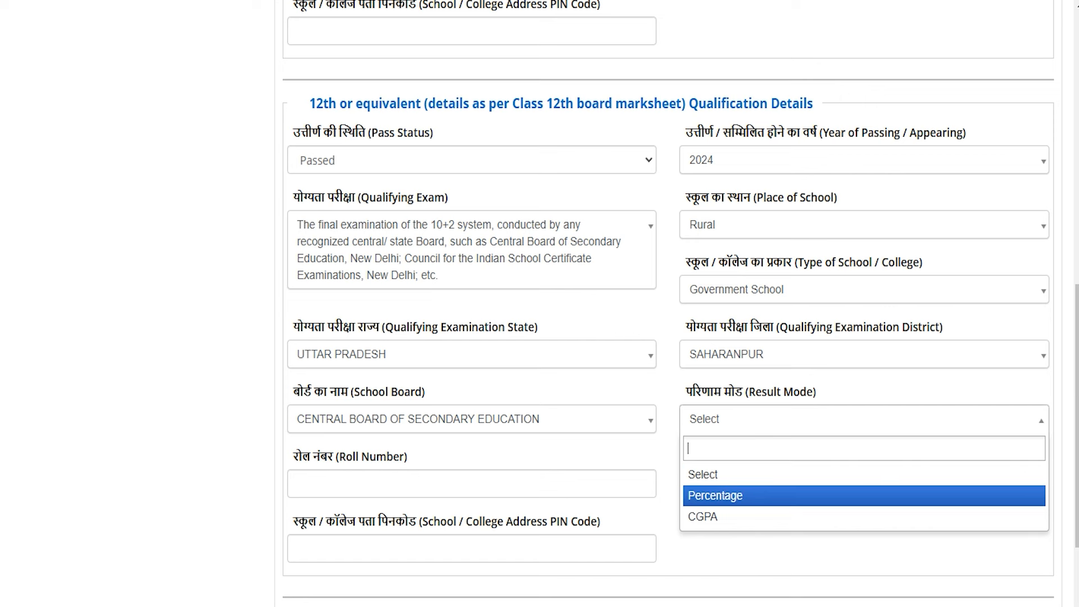
click(708, 496)
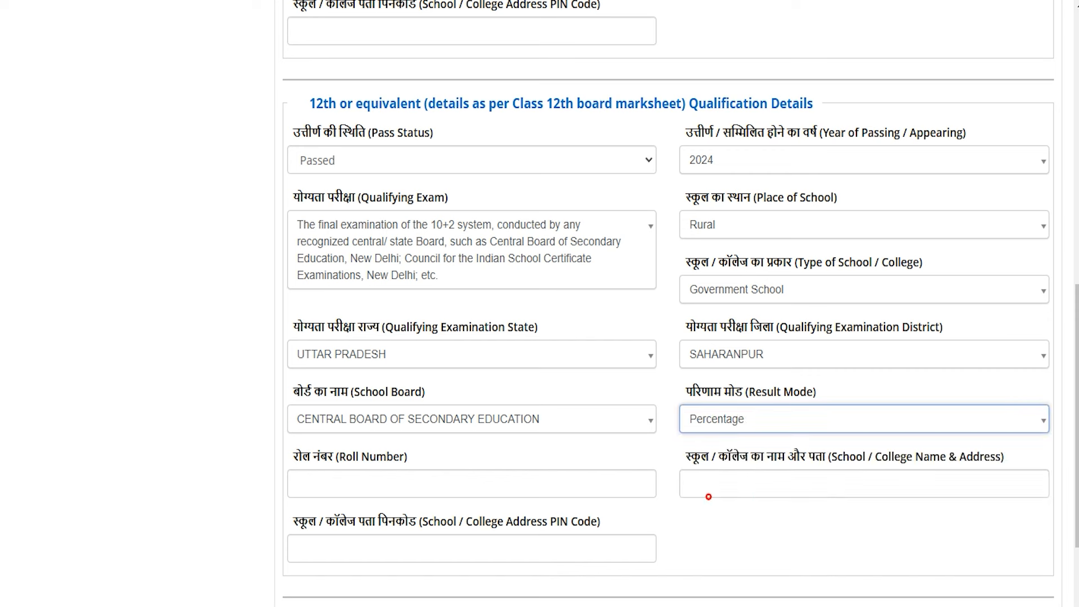
click(396, 489)
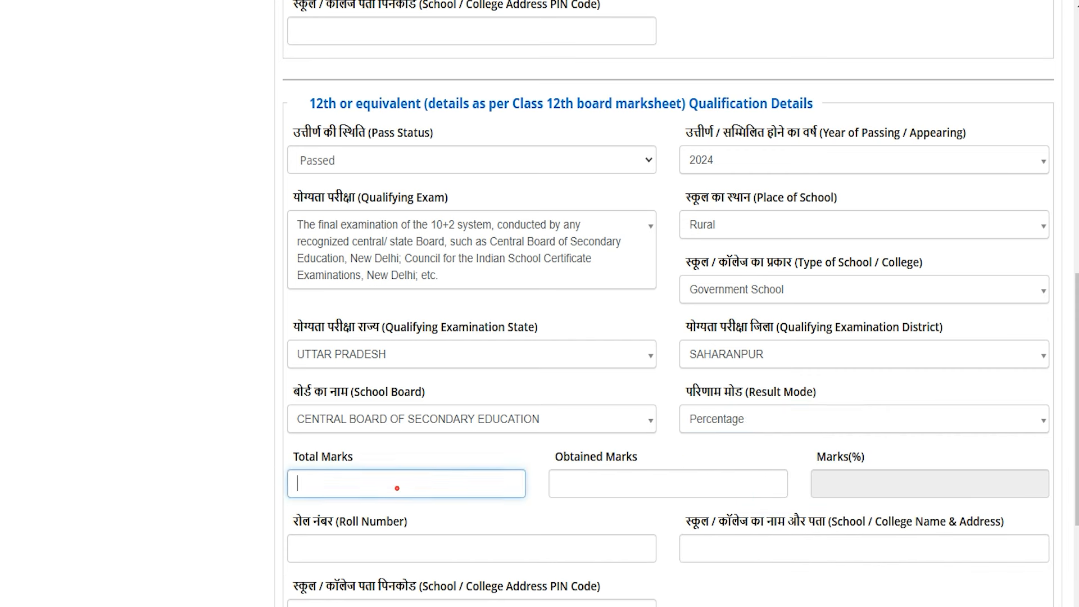
text(600)
key(Tab)
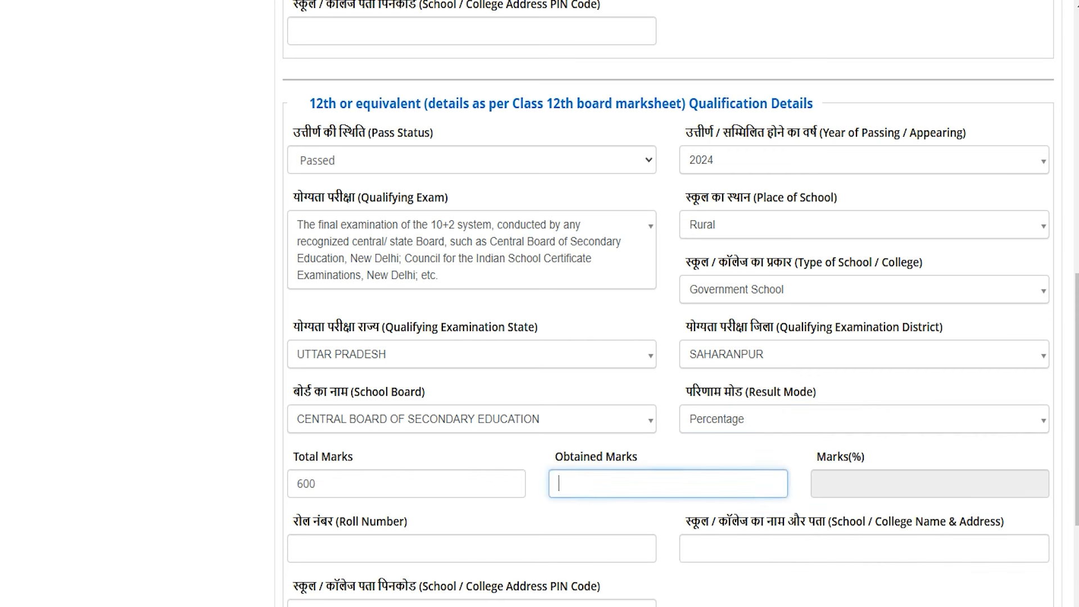
text(450)
key(Tab)
- Review the roll number, school name and address, and PIN code fields, then fill in the CAPTCHA
scroll(668, 304, down, 5)
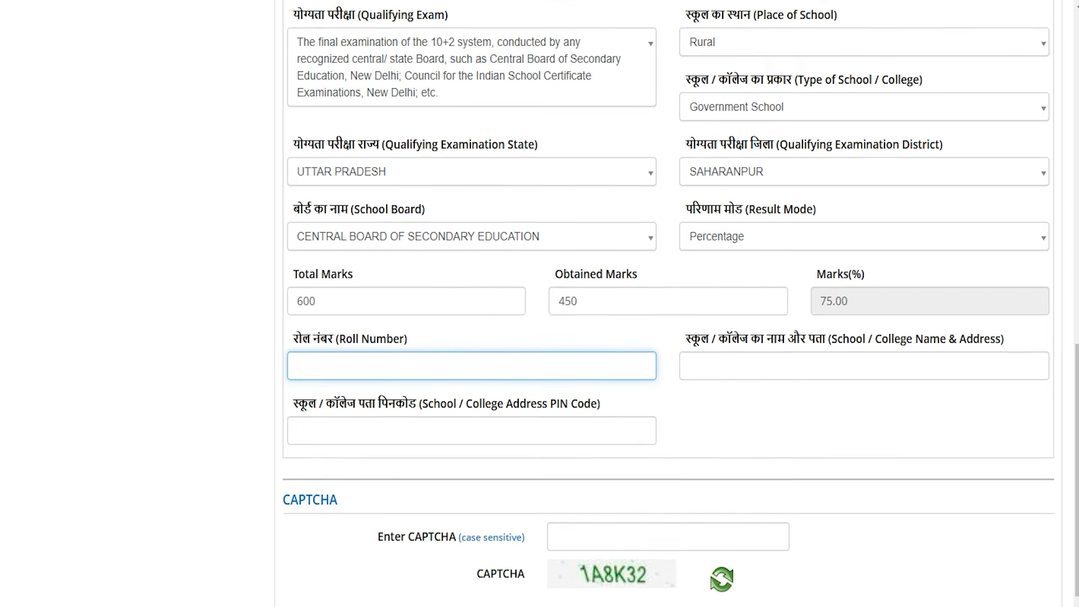
click(329, 296)
drag(313, 268, 376, 269)
drag(701, 269, 850, 269)
click(690, 296)
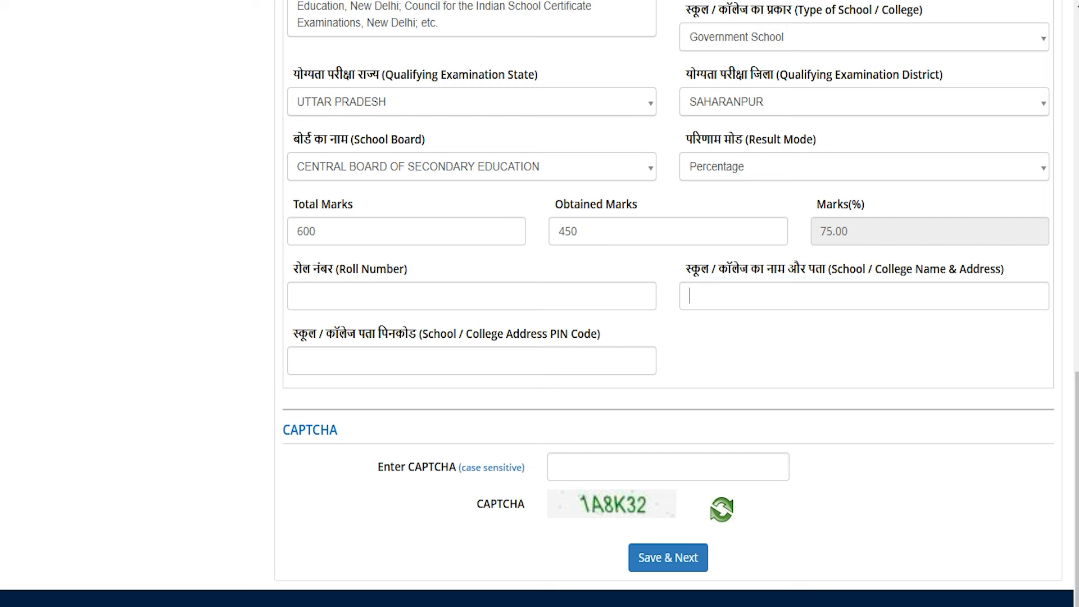
drag(302, 335, 408, 334)
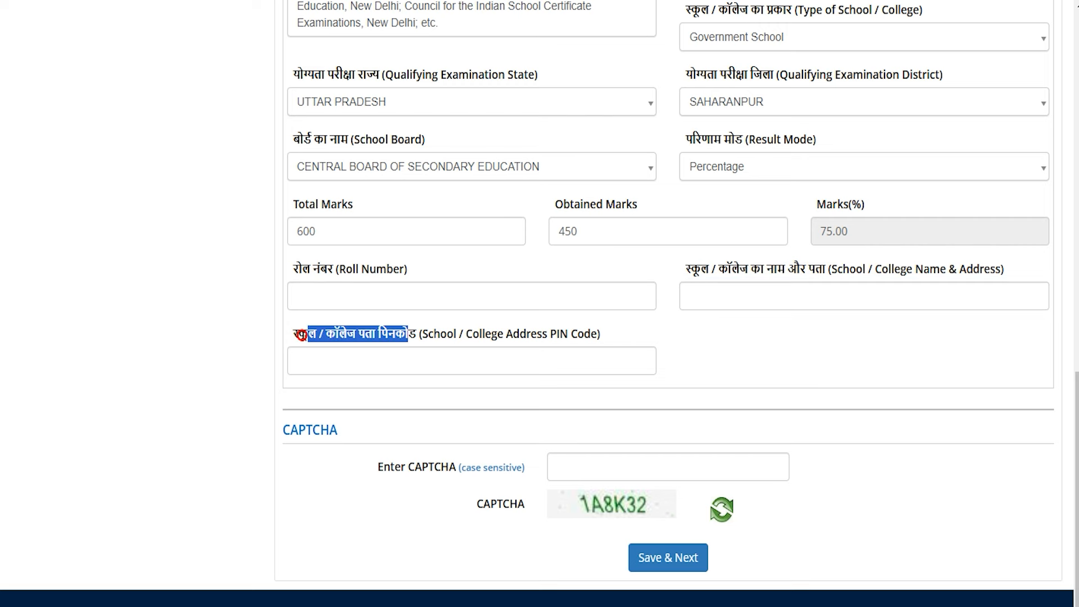
click(385, 363)
scroll(385, 363, down, 1)
click(616, 440)
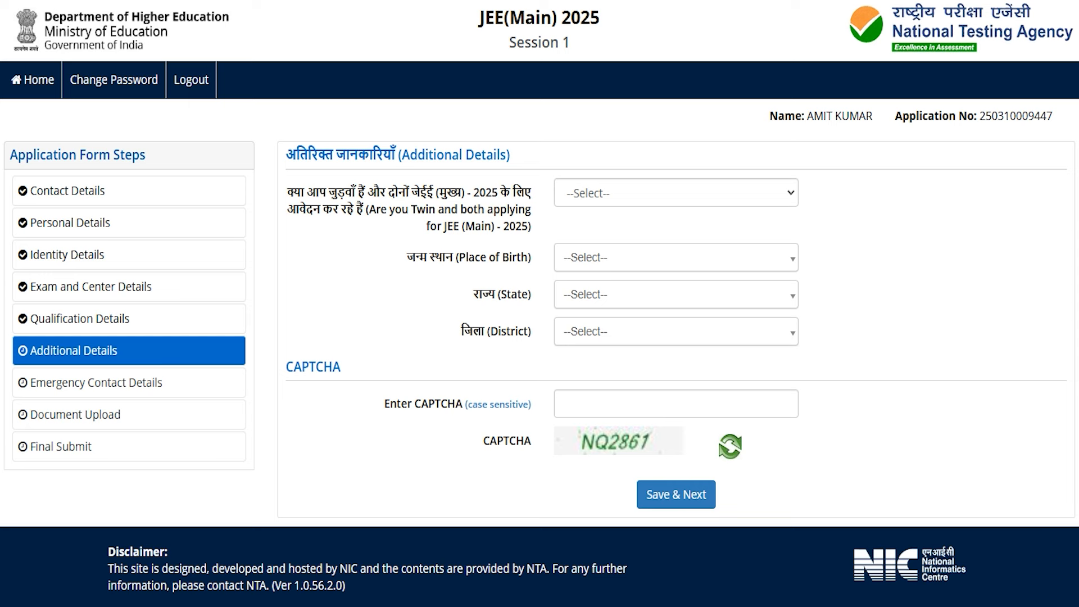
- Answer No to the twin applicant question after checking the twin's detail fields
click(566, 195)
click(658, 241)
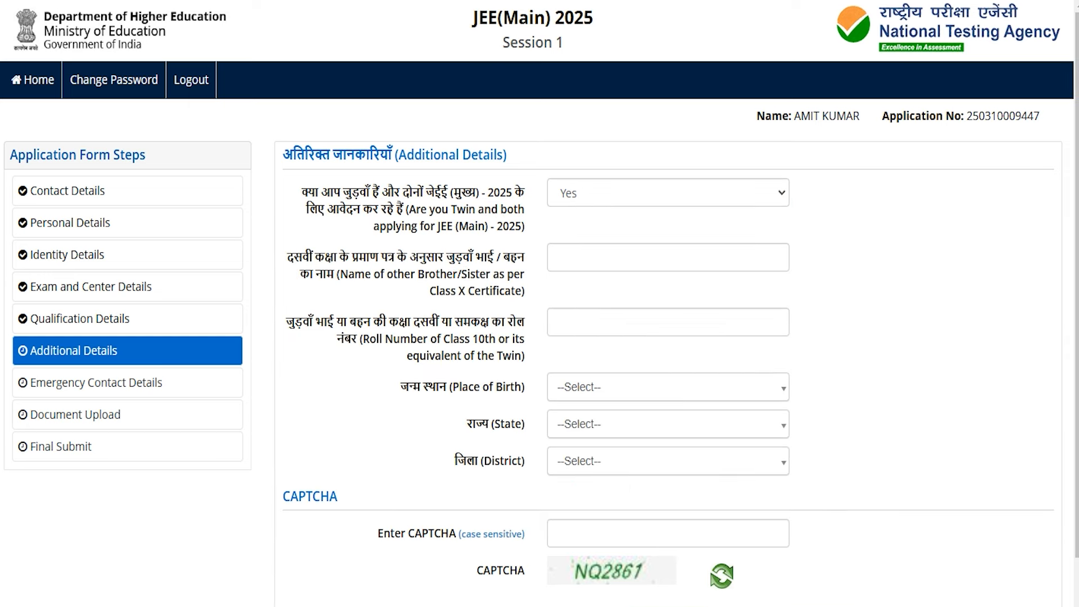
drag(365, 274, 461, 274)
drag(400, 338, 470, 338)
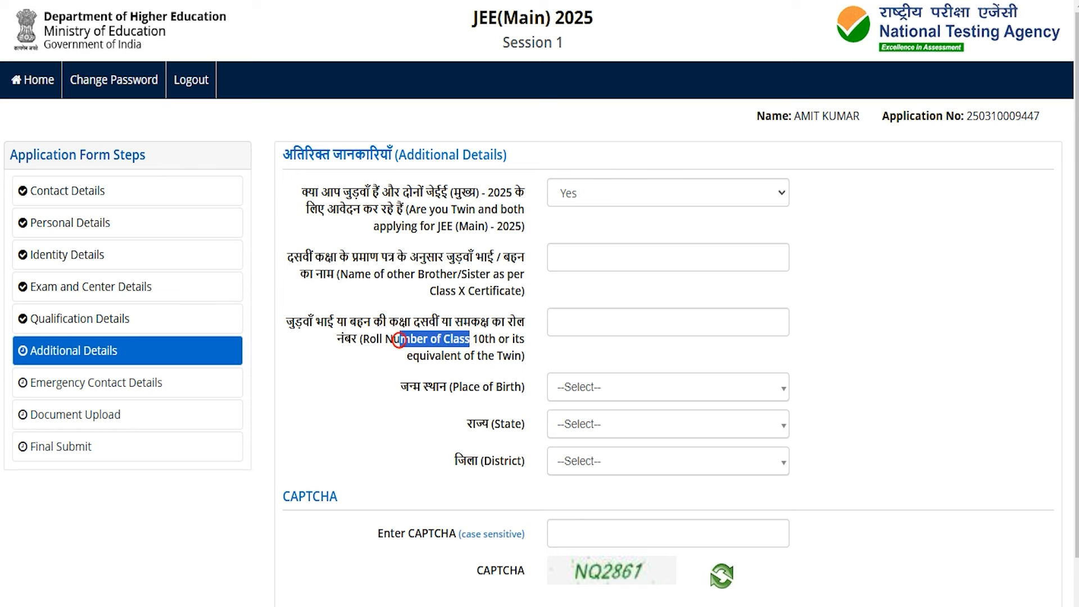
click(579, 194)
click(576, 261)
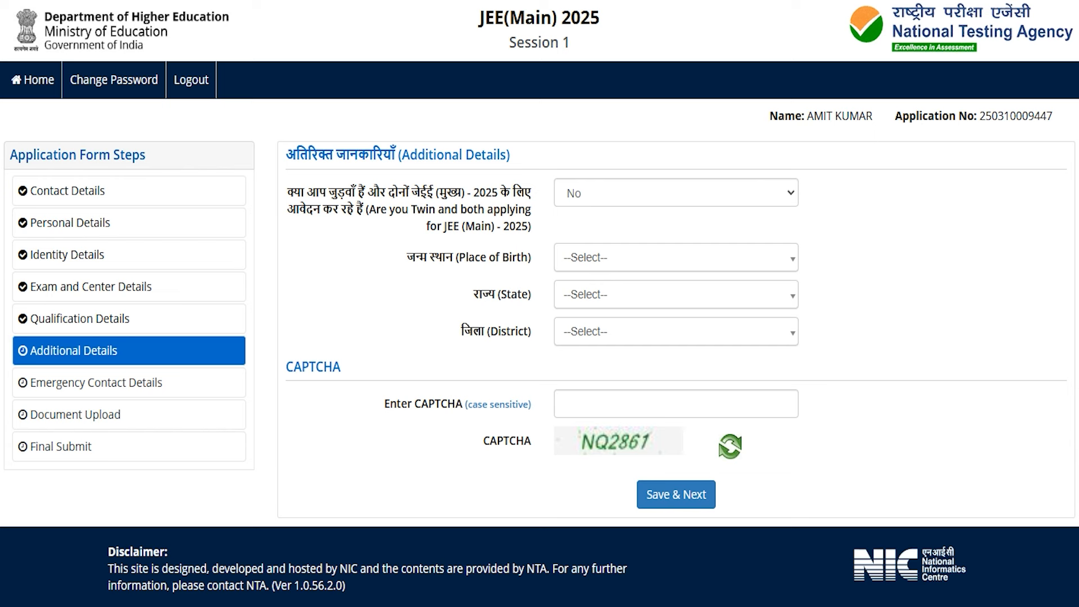
- Set place of birth to India, UTTAR PRADESH, SAHARANPUR, enter the CAPTCHA and save
click(590, 260)
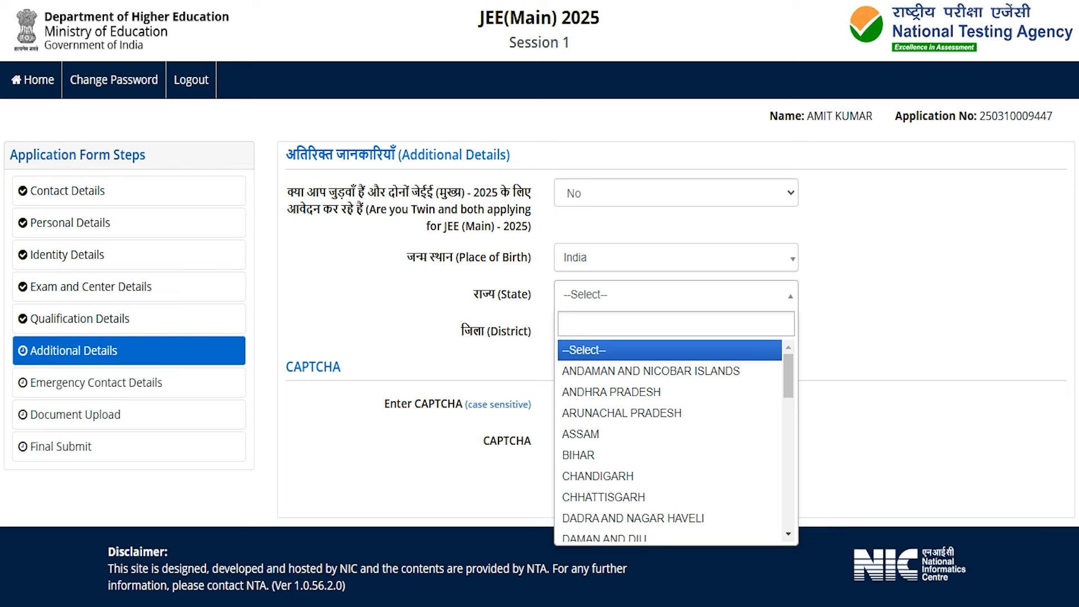
text(utta)
click(575, 350)
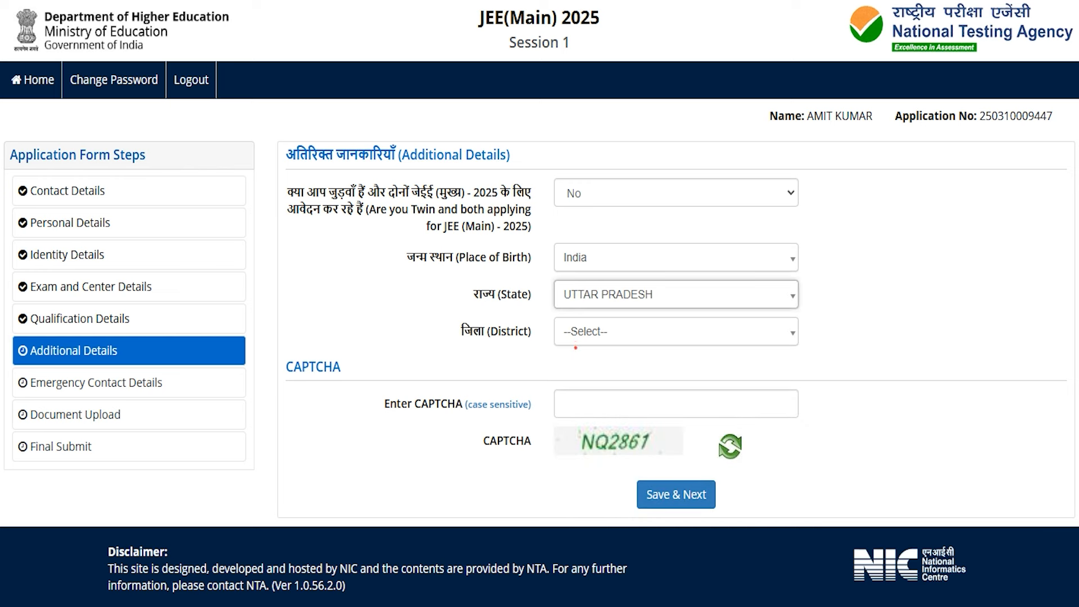
click(589, 331)
text(saha)
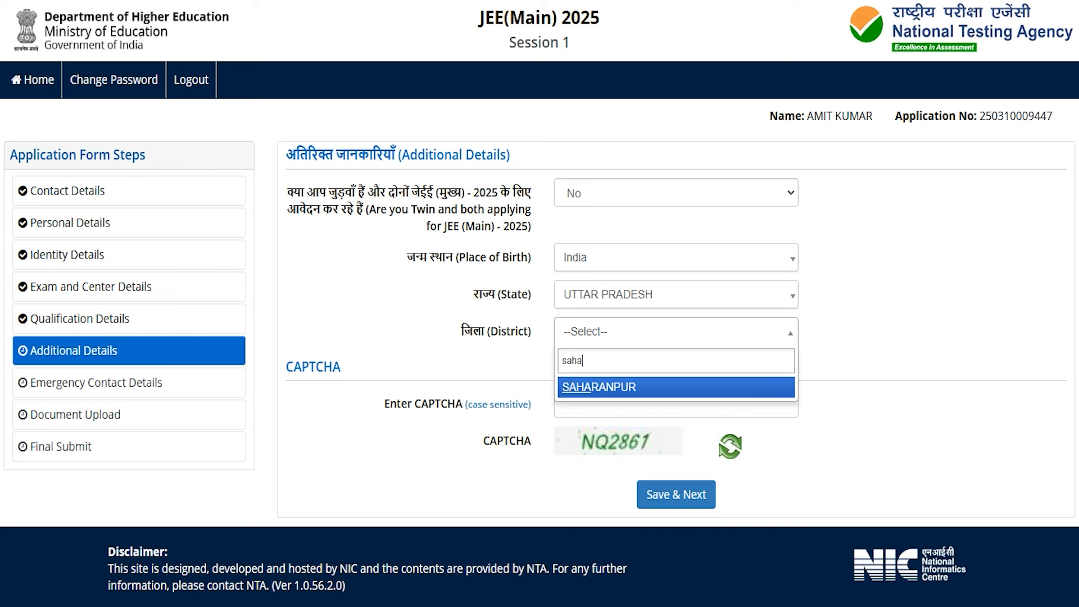
click(582, 388)
click(581, 401)
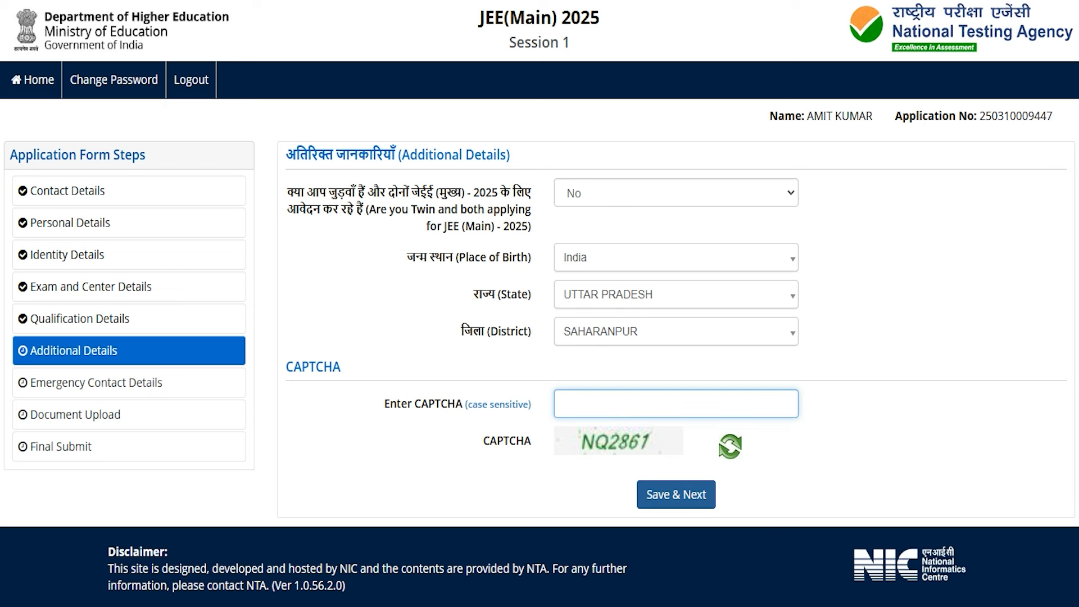
click(676, 495)
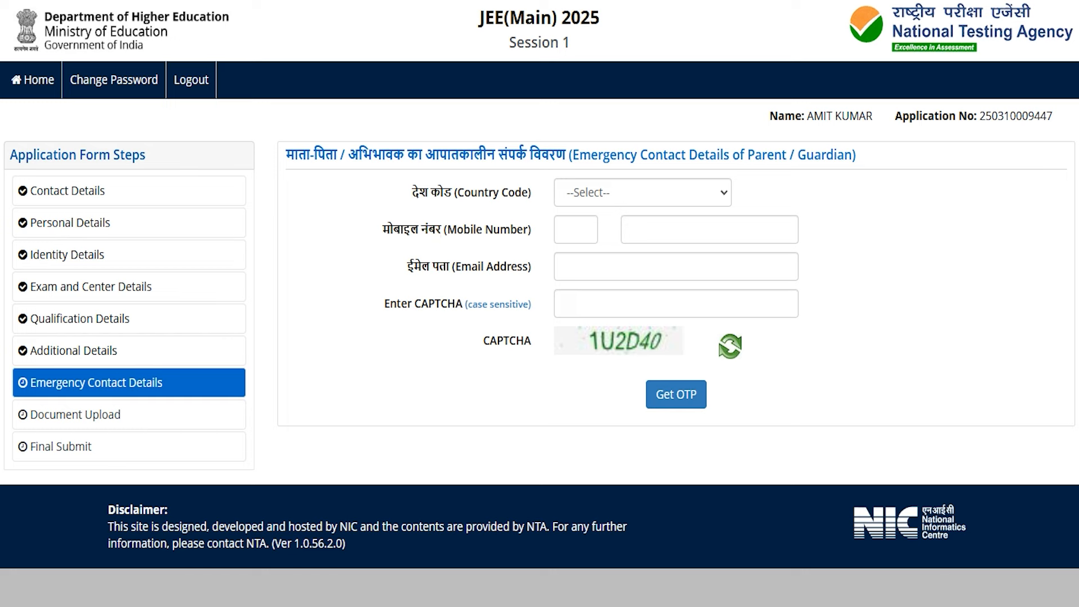
- Set the guardian's country code to India, enter their mobile number, and continue
click(617, 193)
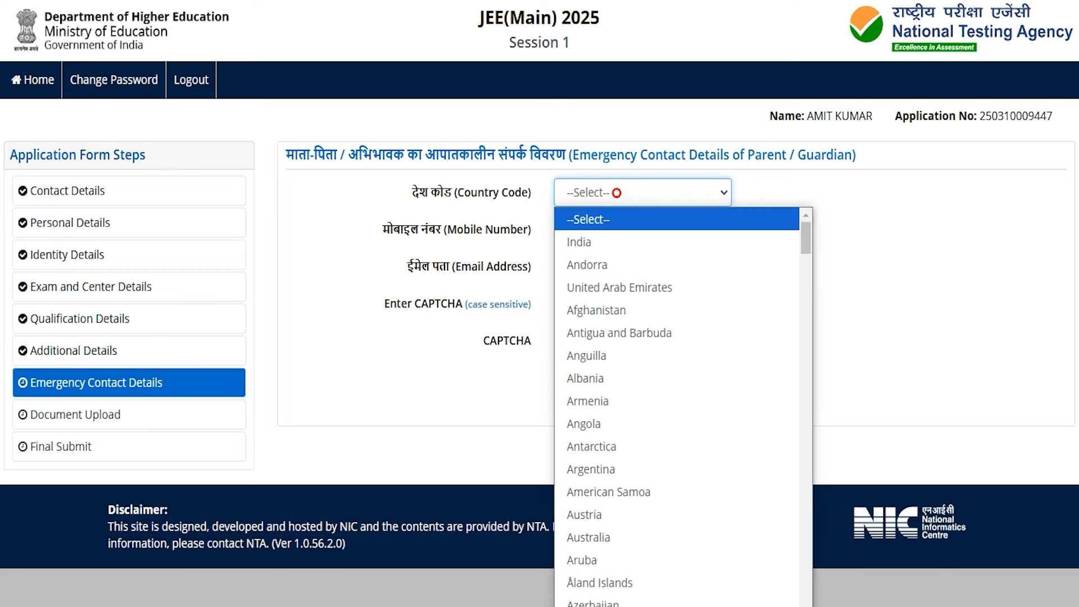
click(597, 241)
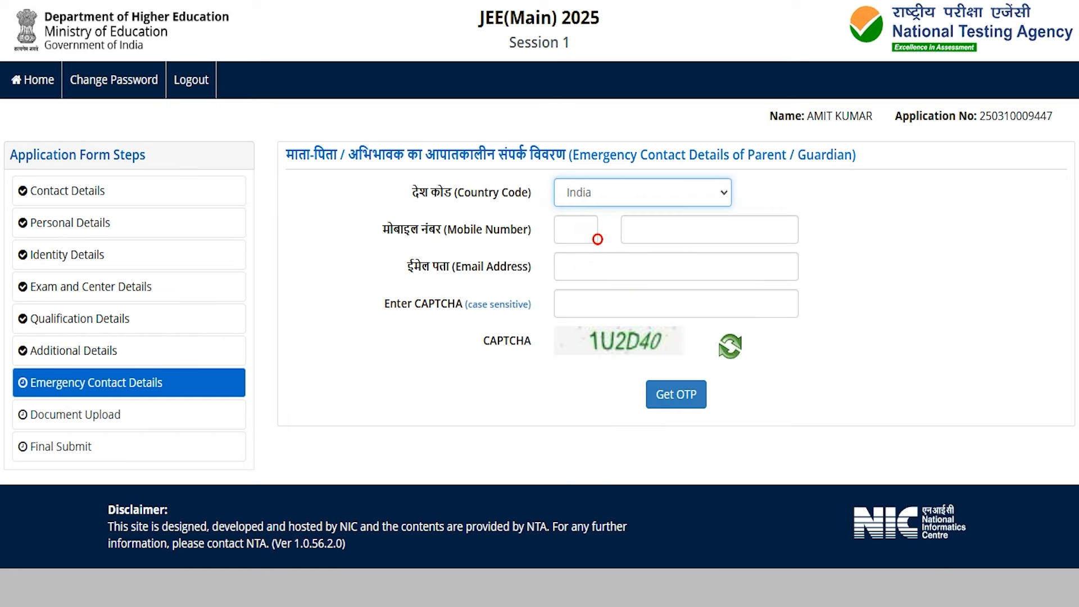
click(643, 229)
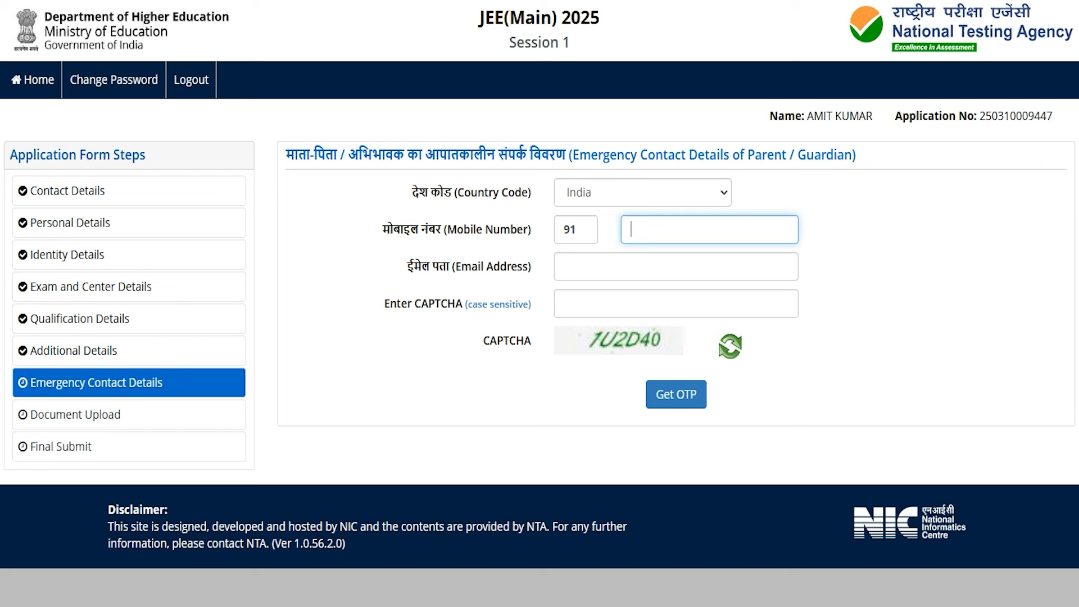
click(613, 340)
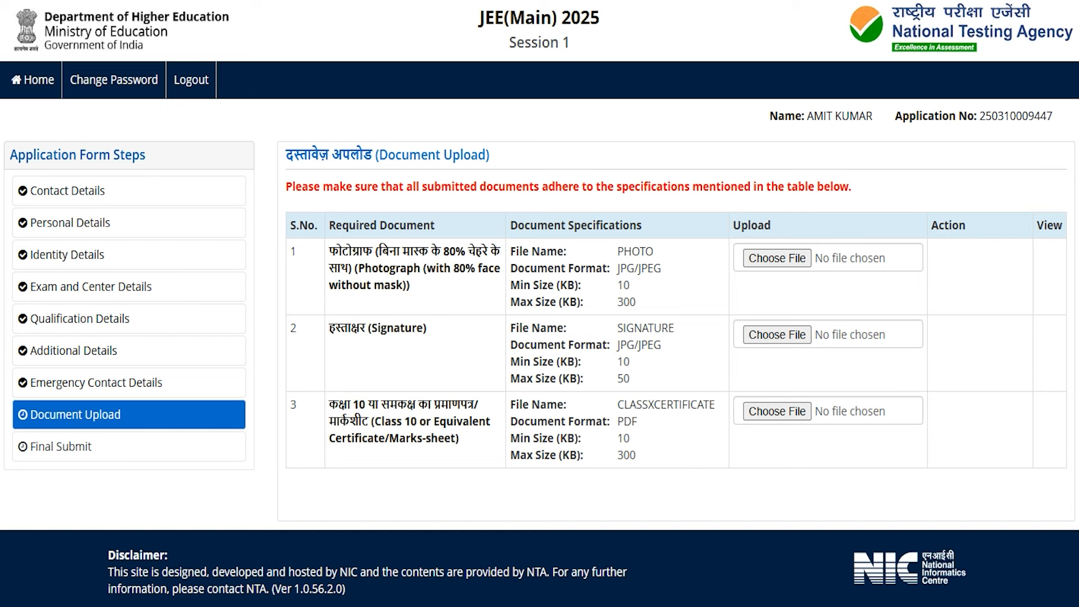
- Review upload rules: Class 10 certificate as PDF (10–300 KB), photo and signature as JPG/JPEG
drag(354, 409, 416, 405)
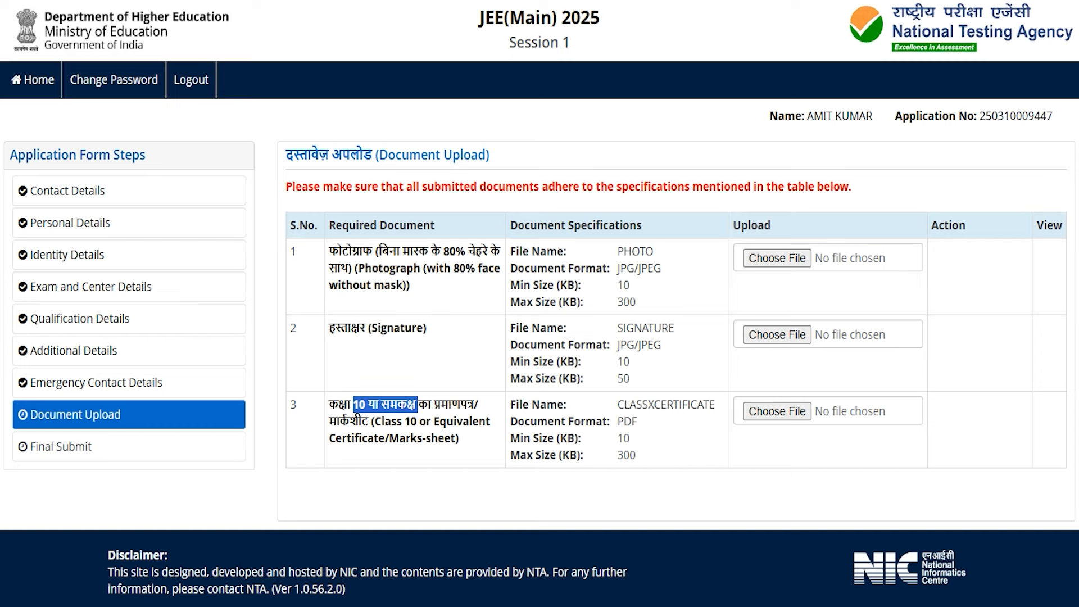
click(619, 285)
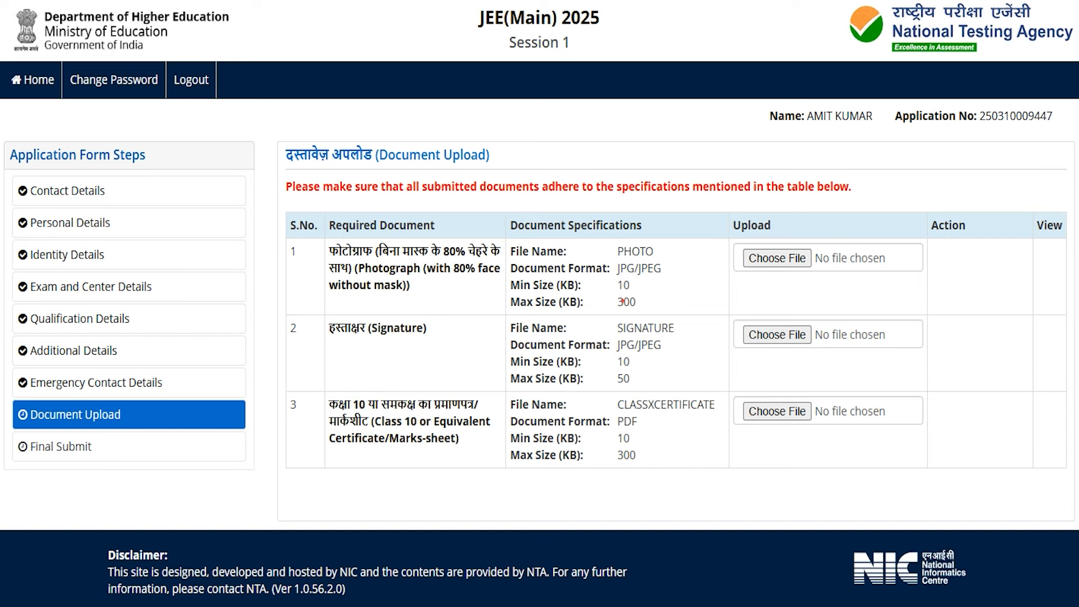
mouse_move(641, 268)
mouse_down()
mouse_move(623, 269)
mouse_move(653, 268)
mouse_up()
mouse_move(617, 361)
mouse_down()
mouse_move(629, 361)
mouse_move(630, 379)
mouse_move(638, 346)
mouse_move(661, 345)
mouse_up()
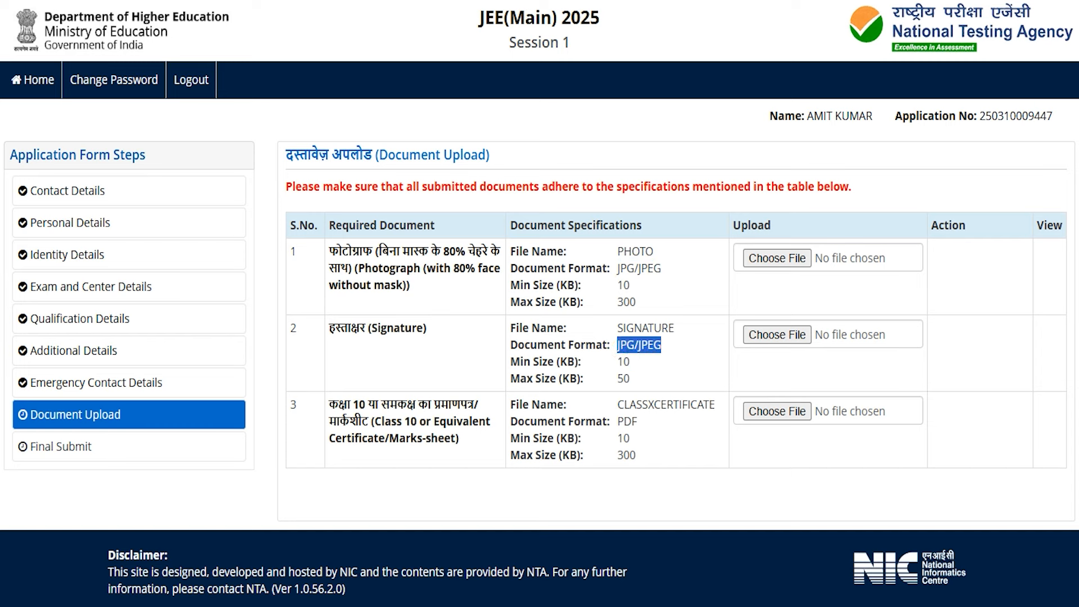
drag(617, 438, 636, 455)
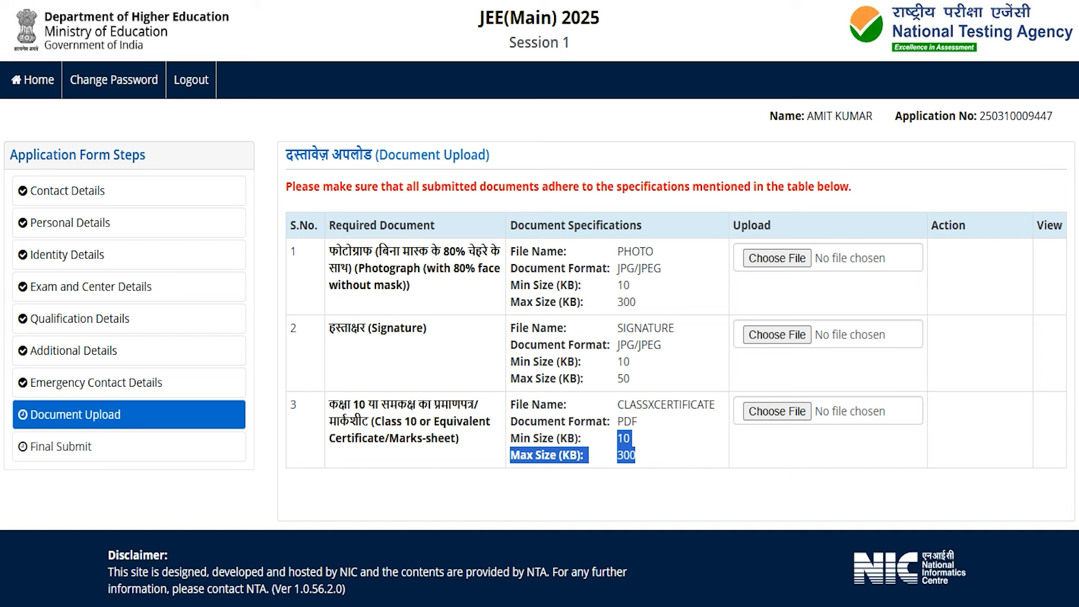
double_click(622, 421)
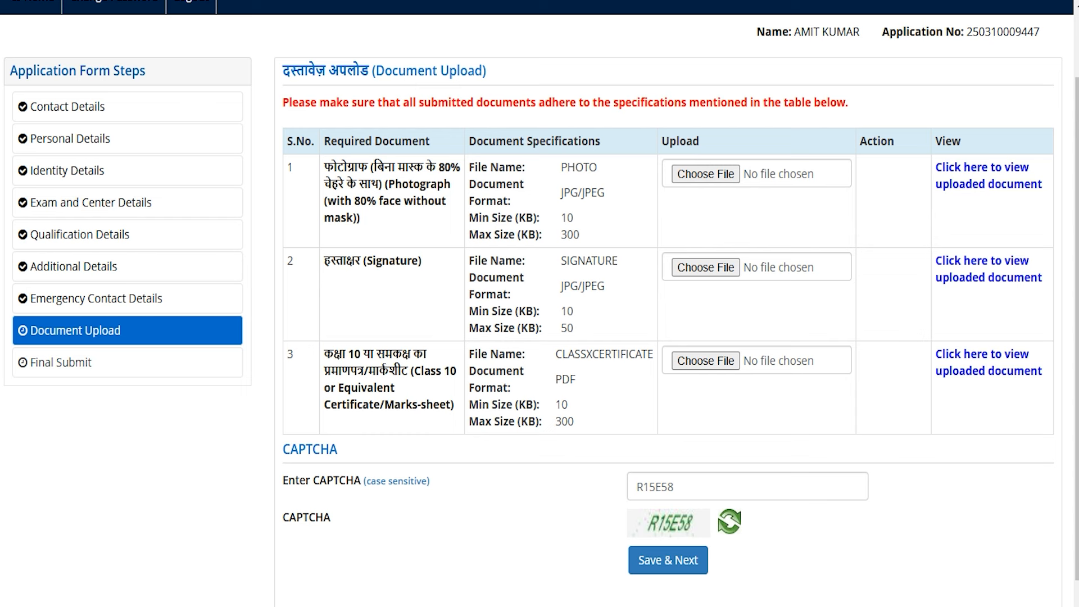
- Confirm the PHOTO, SIGNATURE and CLASSXCERTIFICATE file names, then save the documents
drag(560, 168, 597, 167)
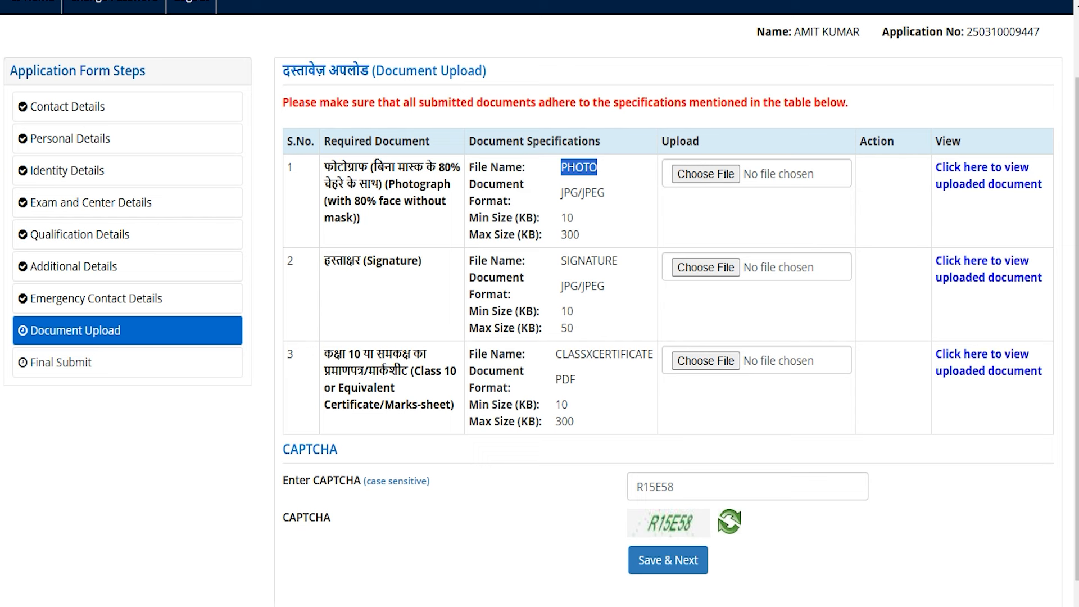
drag(561, 260, 611, 260)
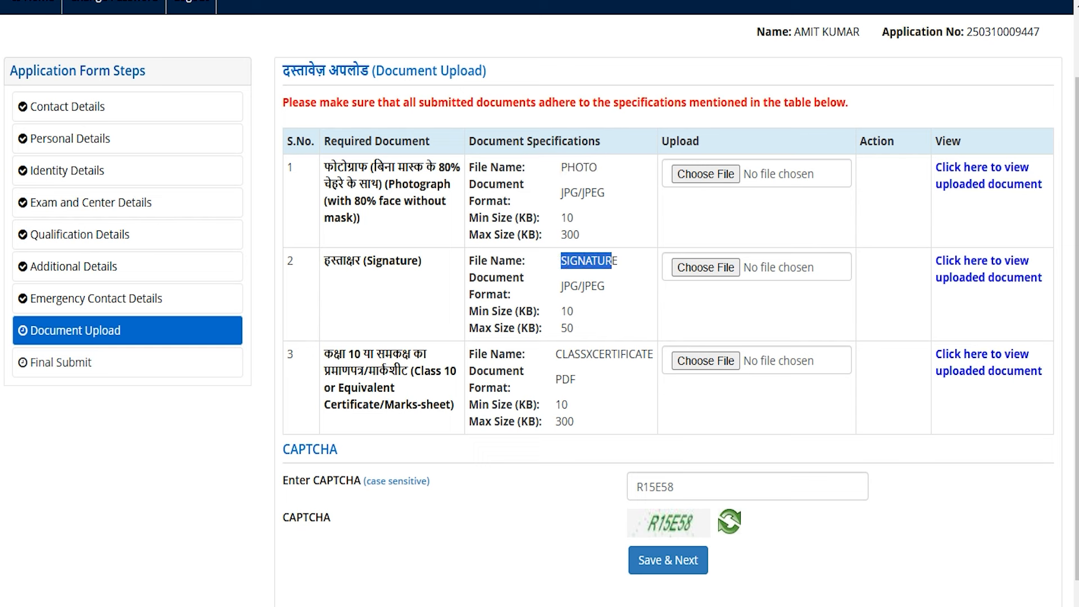
click(334, 355)
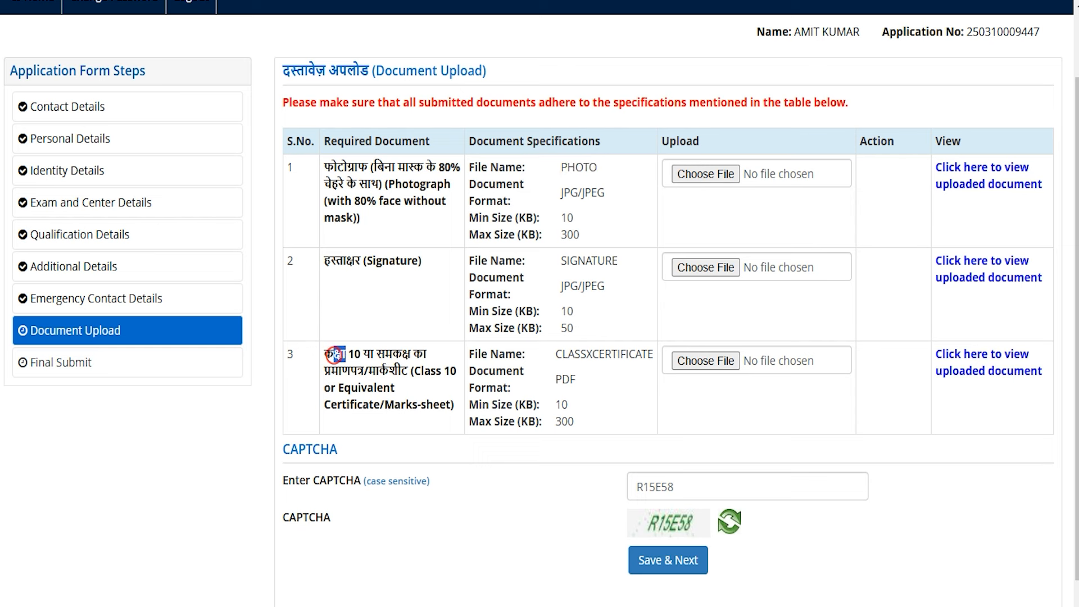
drag(554, 354, 655, 354)
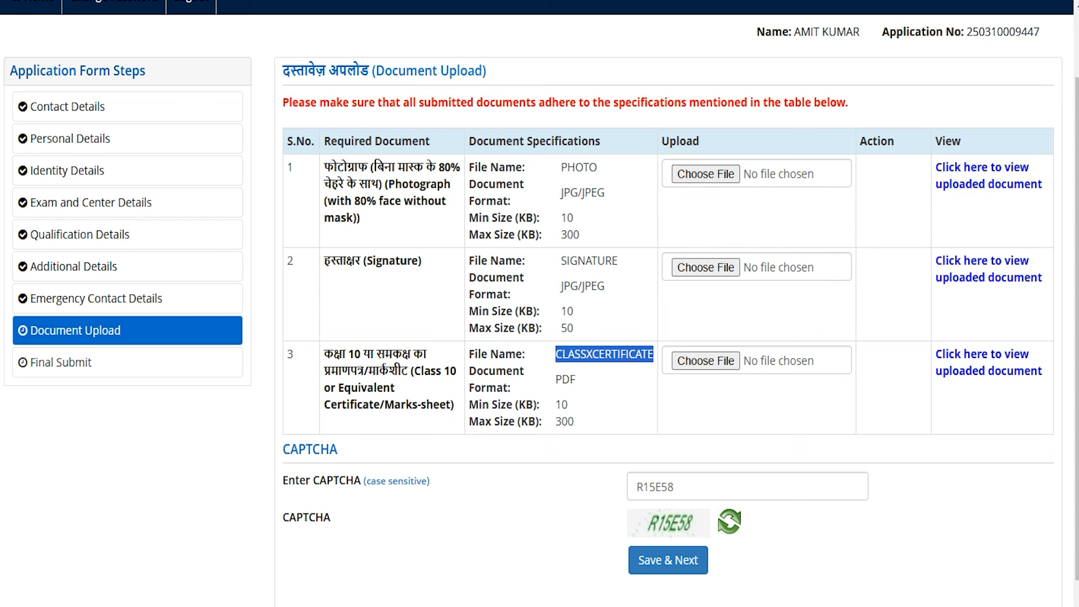
click(553, 500)
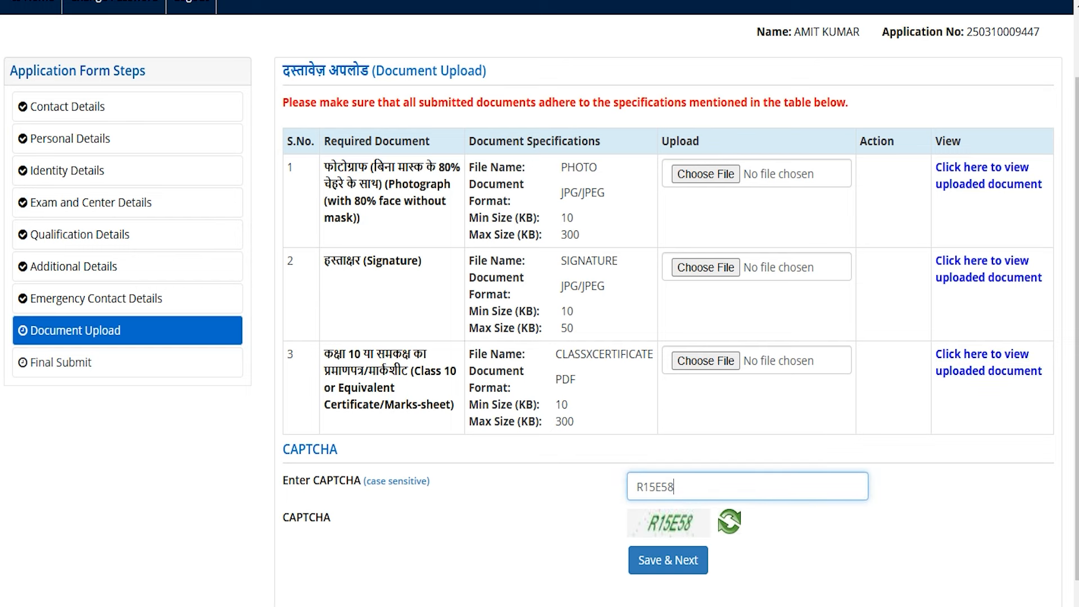
click(697, 565)
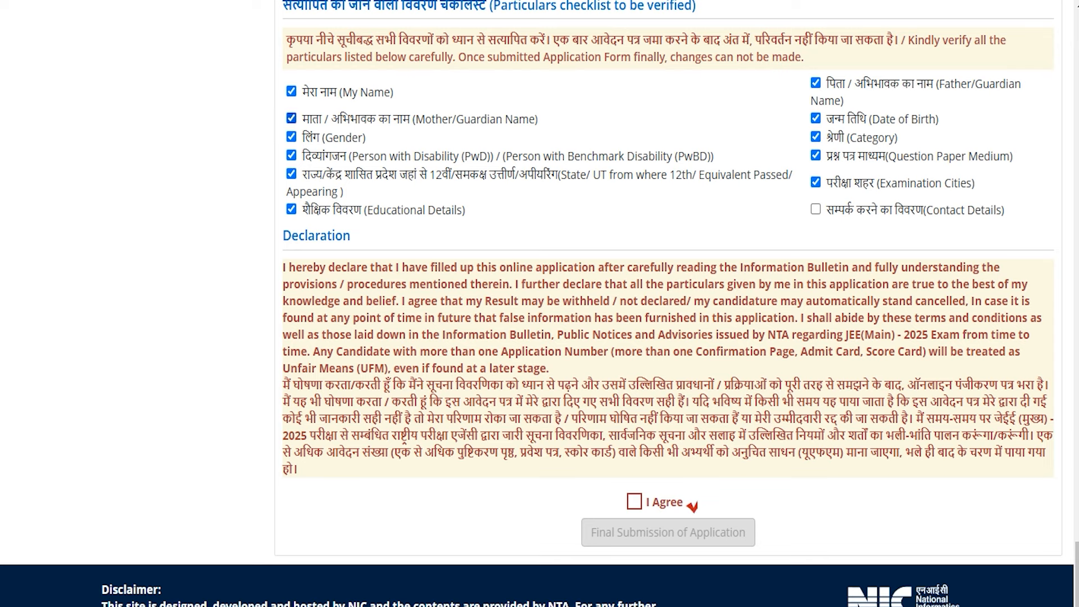
- Tick the Contact Details checklist item and I Agree, then final-submit the application
click(816, 210)
click(633, 501)
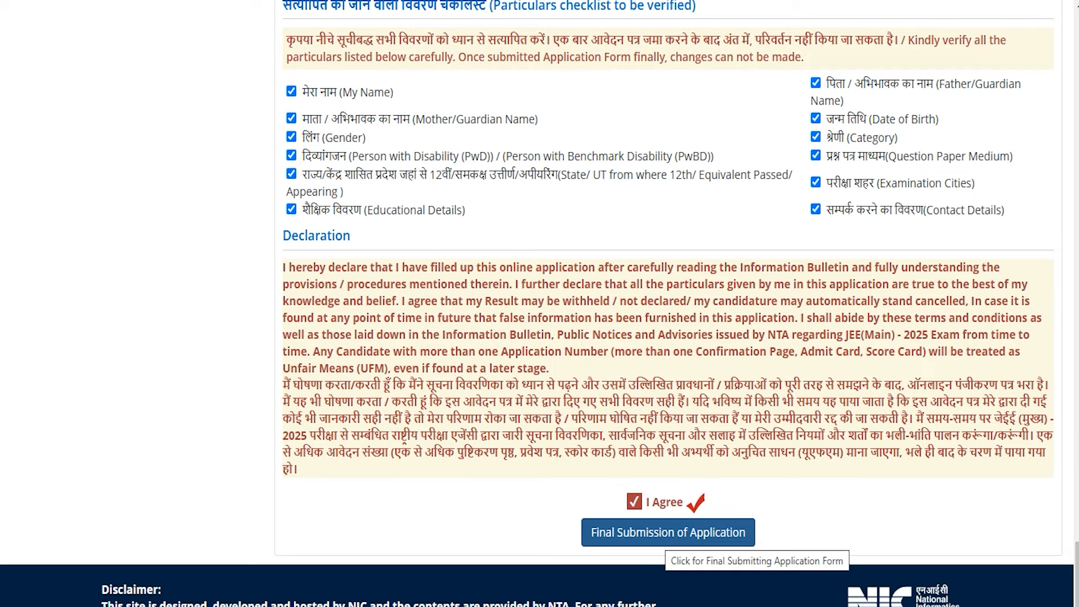
click(667, 532)
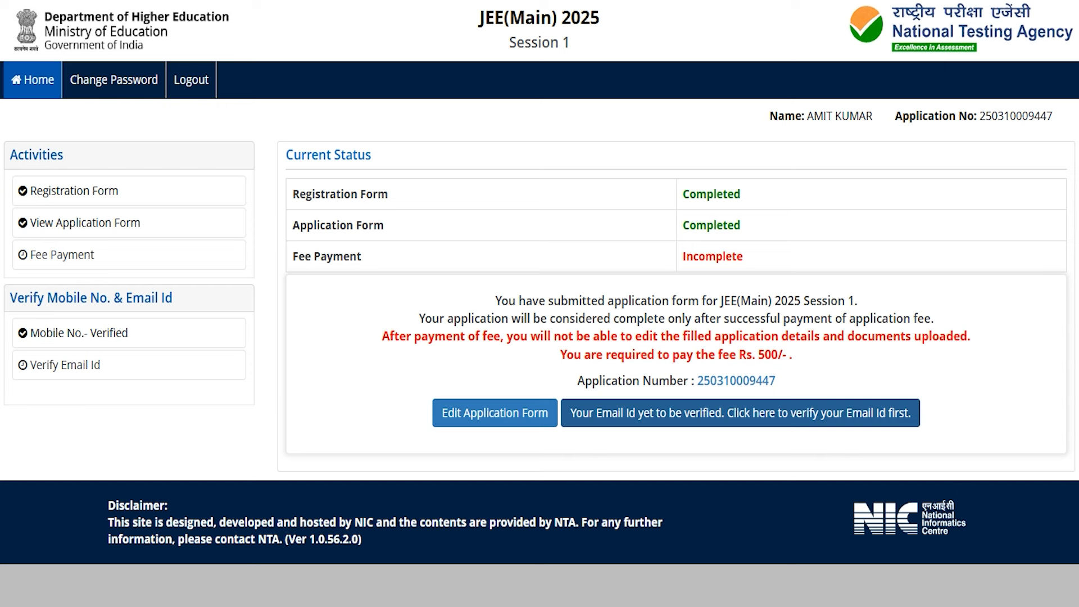
- Begin verifying the registered email address and fill in the CAPTCHA
click(805, 413)
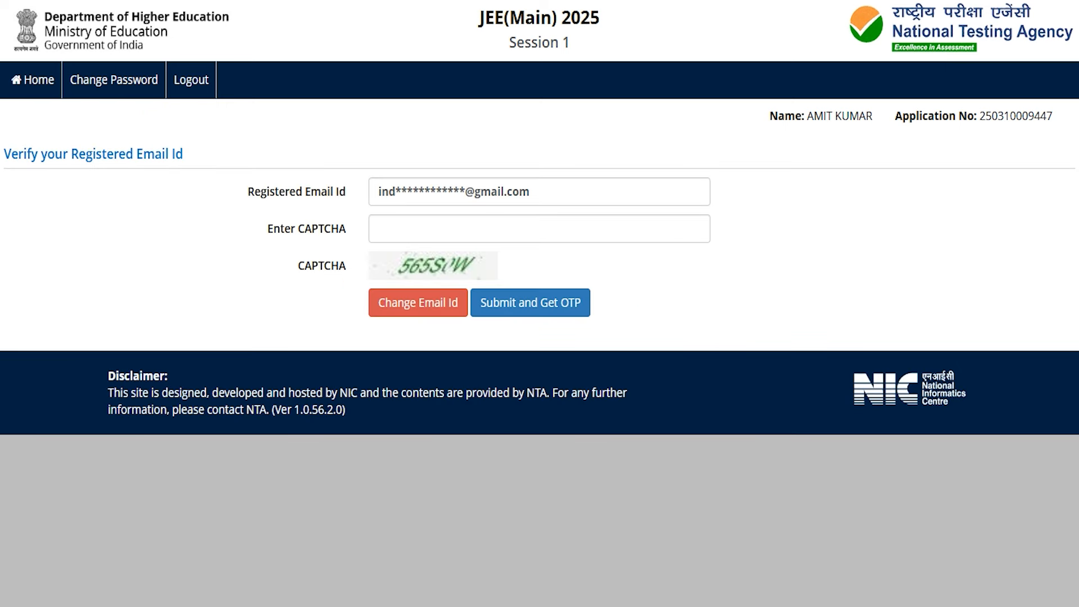
click(522, 230)
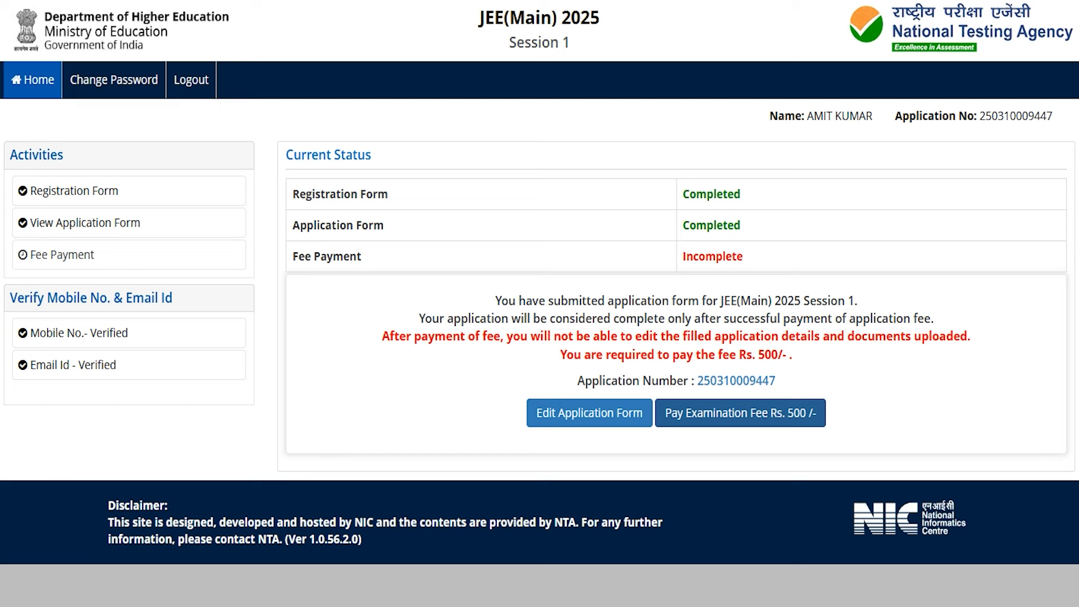
- Pay the Rs 500 exam fee by Online Payment, choosing SBI MOPS as provider
click(756, 416)
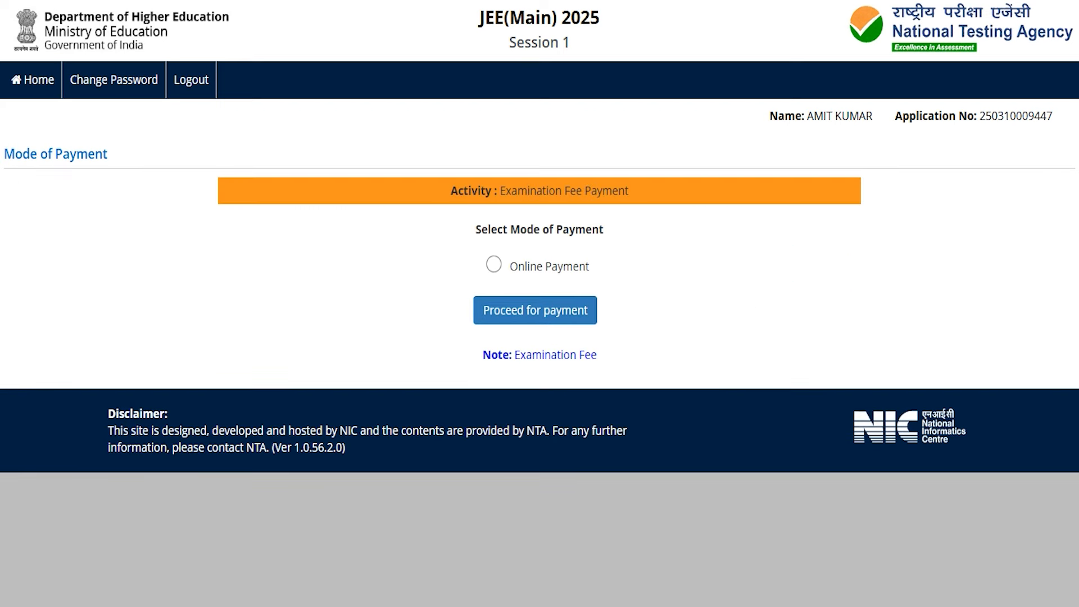
click(494, 265)
click(524, 309)
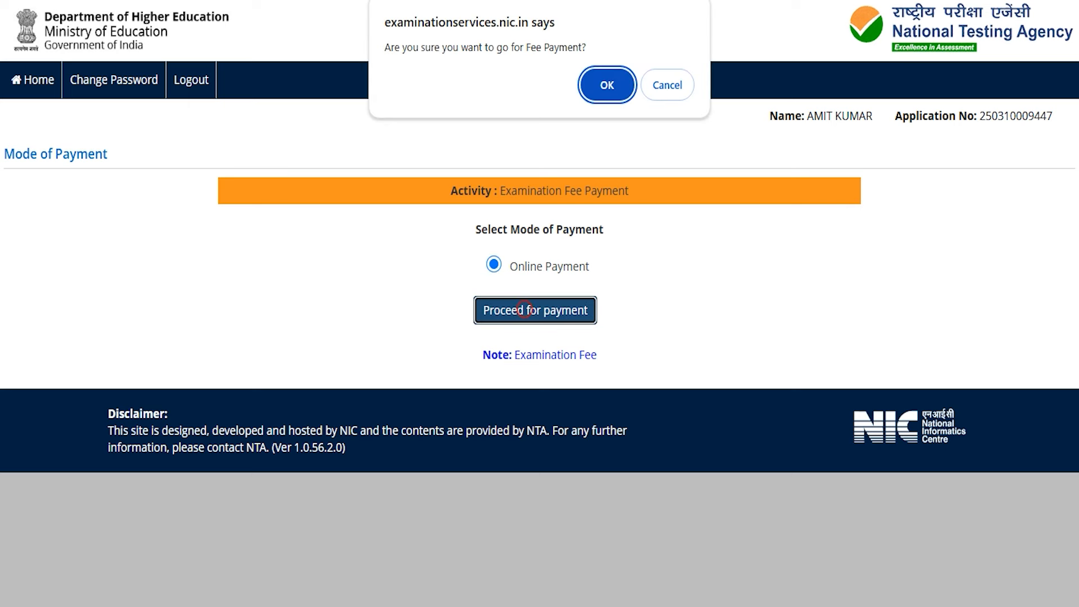
click(608, 81)
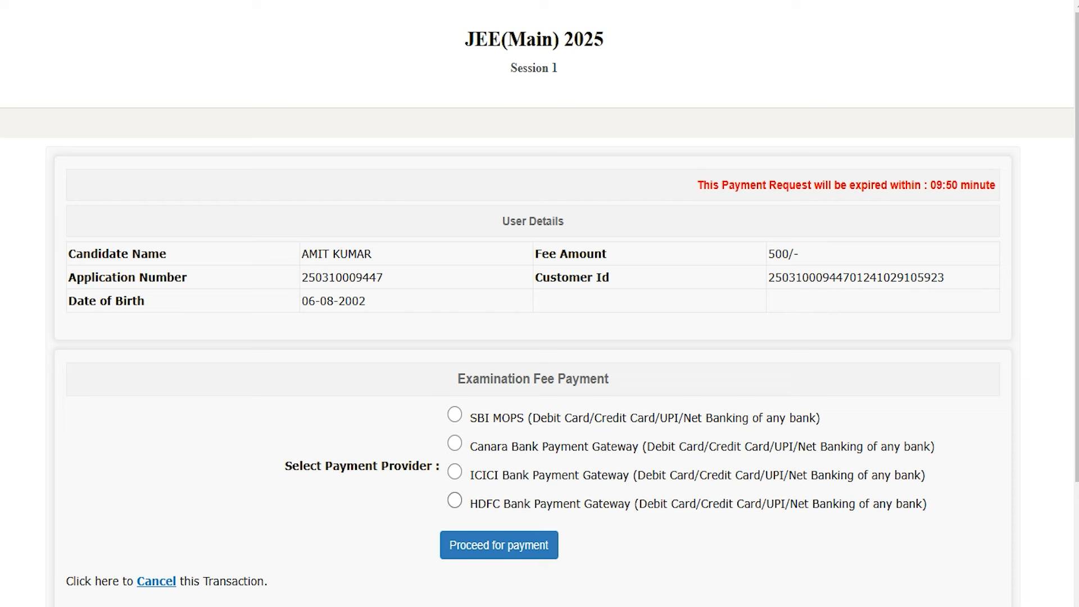
click(455, 415)
click(483, 548)
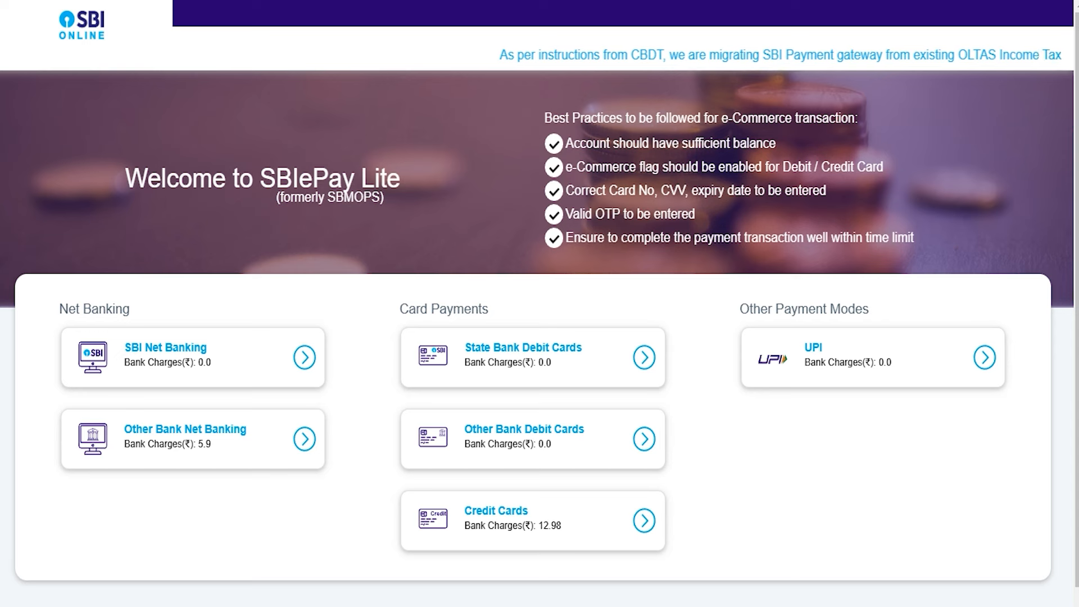
- Choose UPI with the QR code option and confirm to generate the Rs 500 QR
click(984, 357)
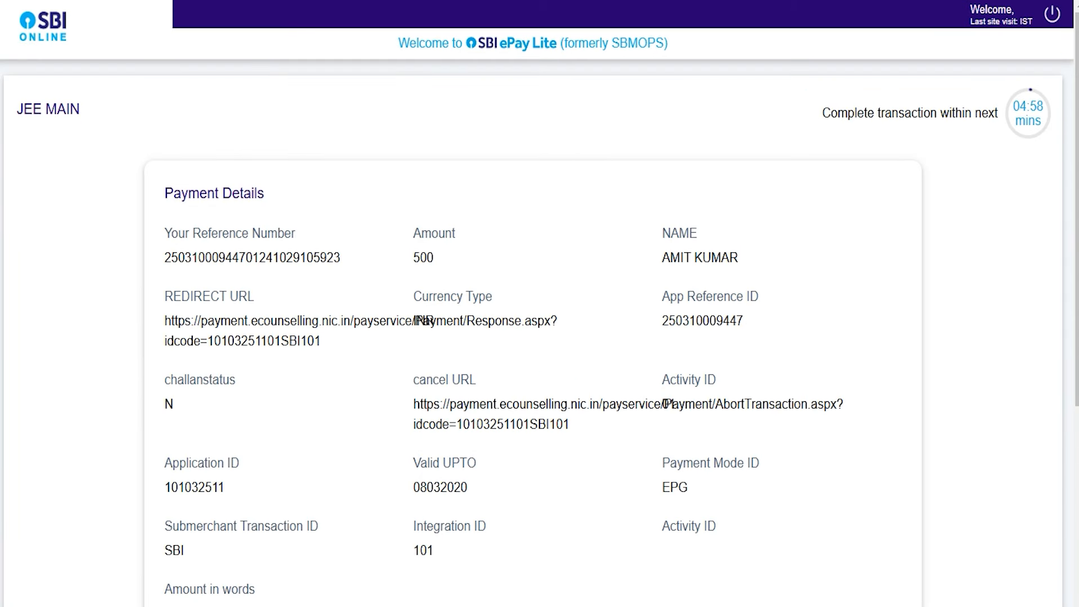
scroll(539, 337, down, 5)
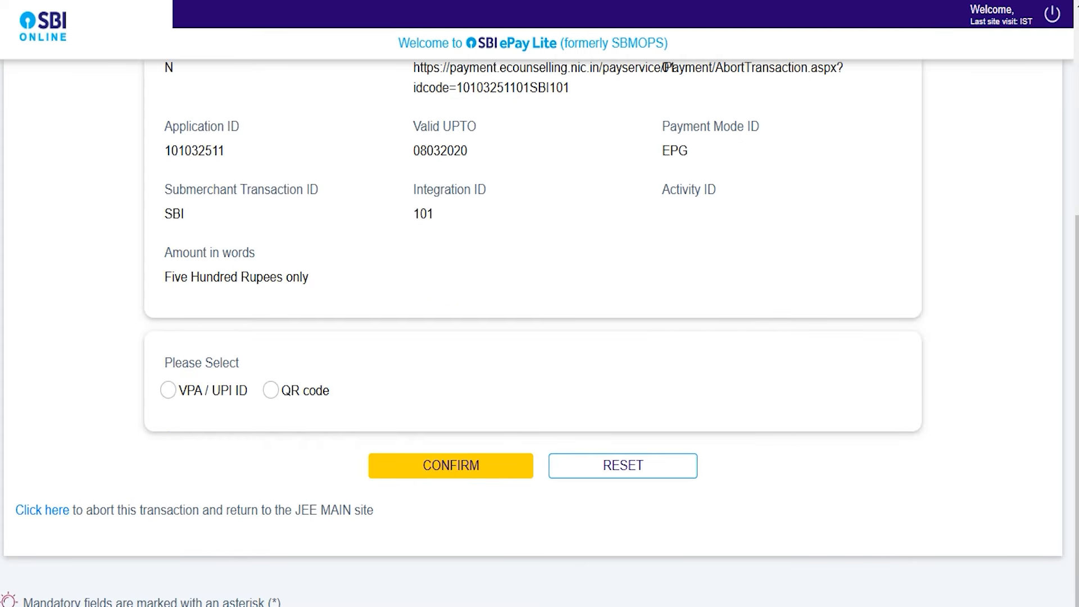
click(271, 390)
click(451, 466)
scroll(540, 337, down, 4)
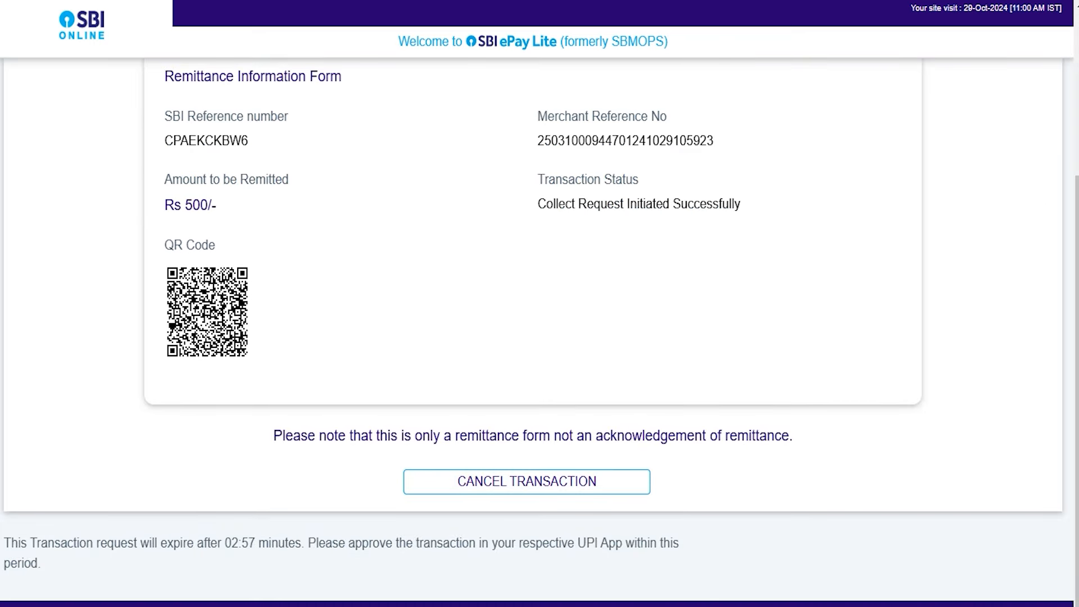
scroll(540, 337, up, 3)
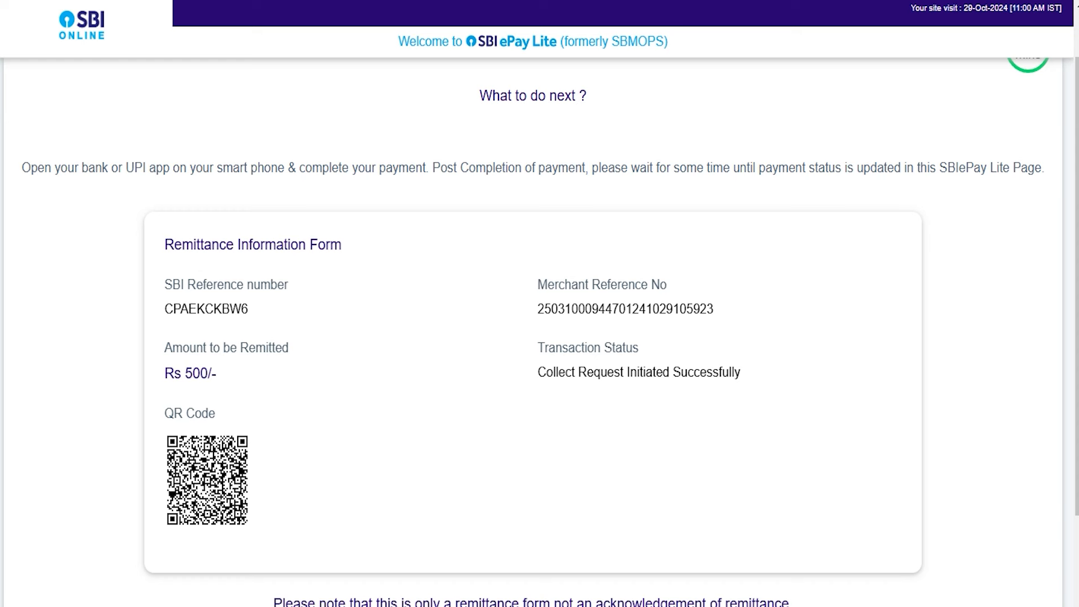
scroll(540, 337, up, 1)
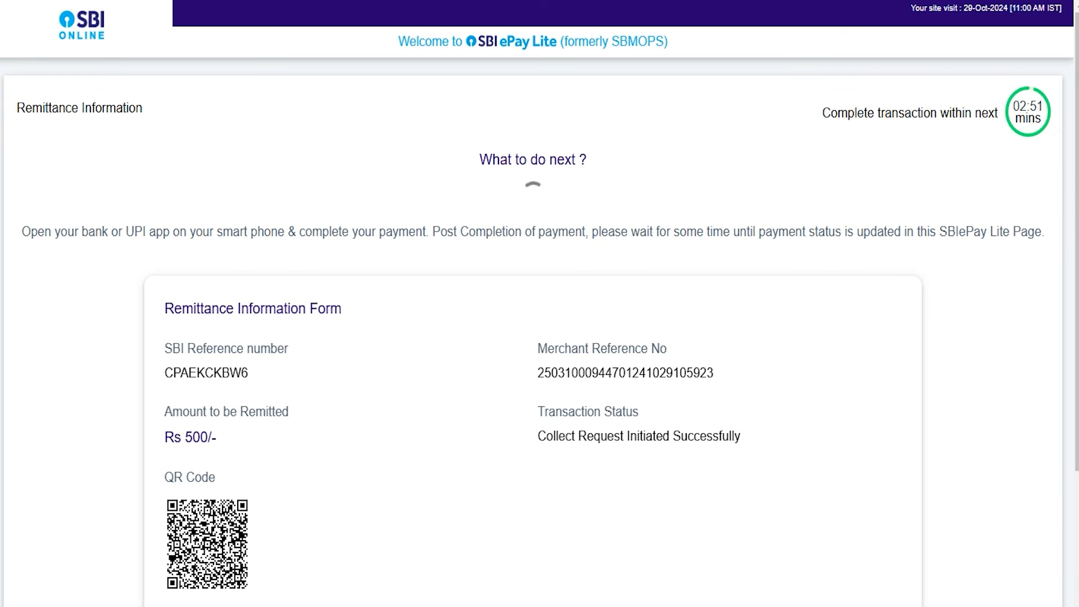